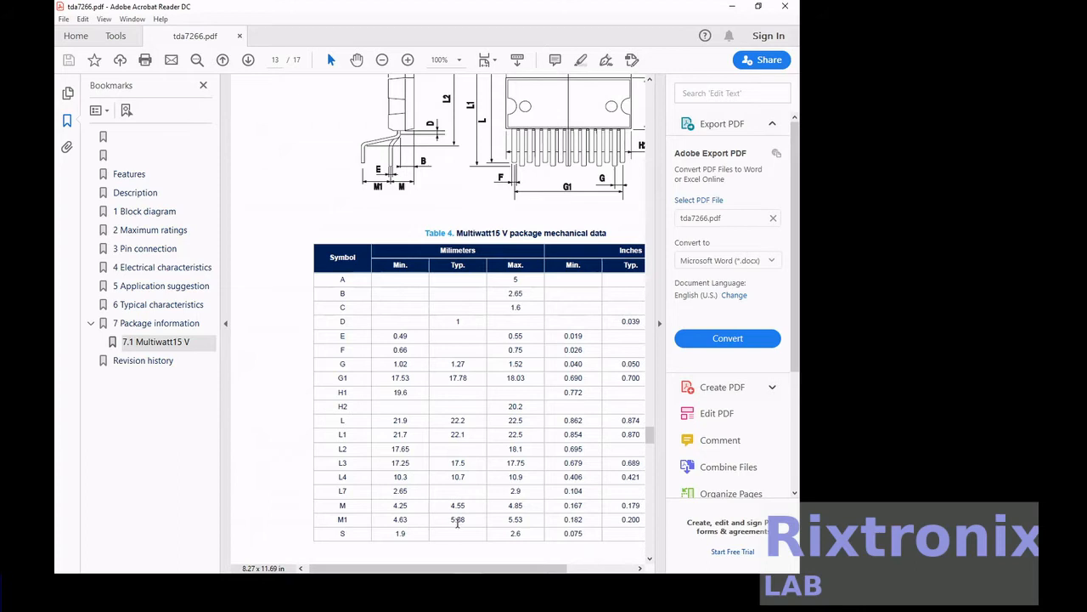
Examine the typical M1 and G values and the maximum F value in the Multiwatt15 V package table
{"action": "left_click_drag", "start_coordinate": [452, 519], "coordinate": [474, 519]}
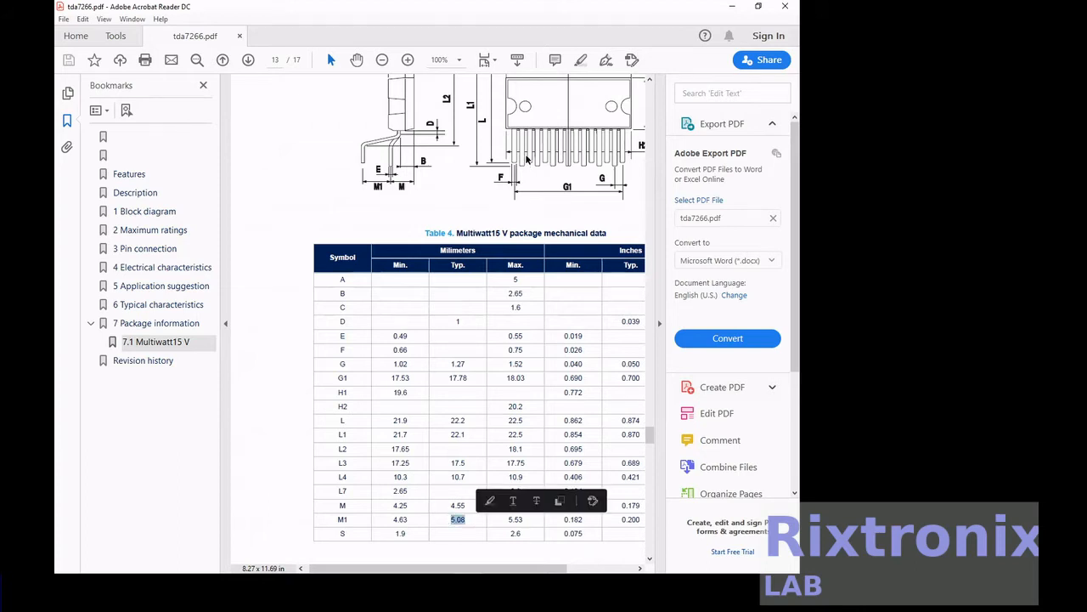
{"action": "scroll", "coordinate": [527, 159], "scroll_direction": "up", "scroll_amount": 2}
{"action": "scroll", "coordinate": [527, 160], "scroll_direction": "up", "scroll_amount": 1}
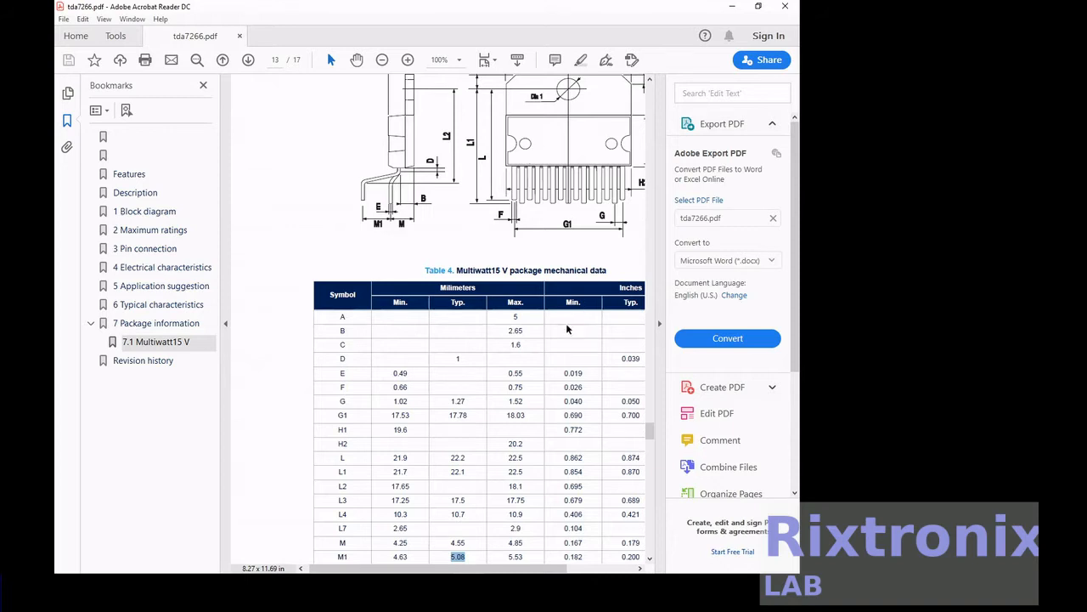
{"action": "scroll", "coordinate": [575, 324], "scroll_direction": "down", "scroll_amount": 1}
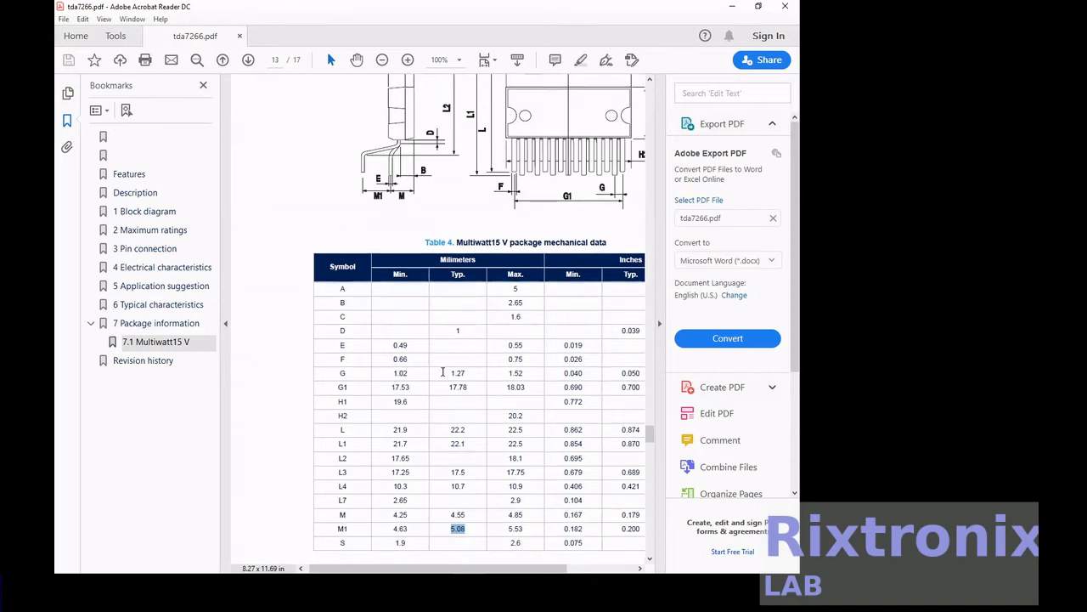
{"action": "left_click_drag", "start_coordinate": [446, 373], "coordinate": [467, 374]}
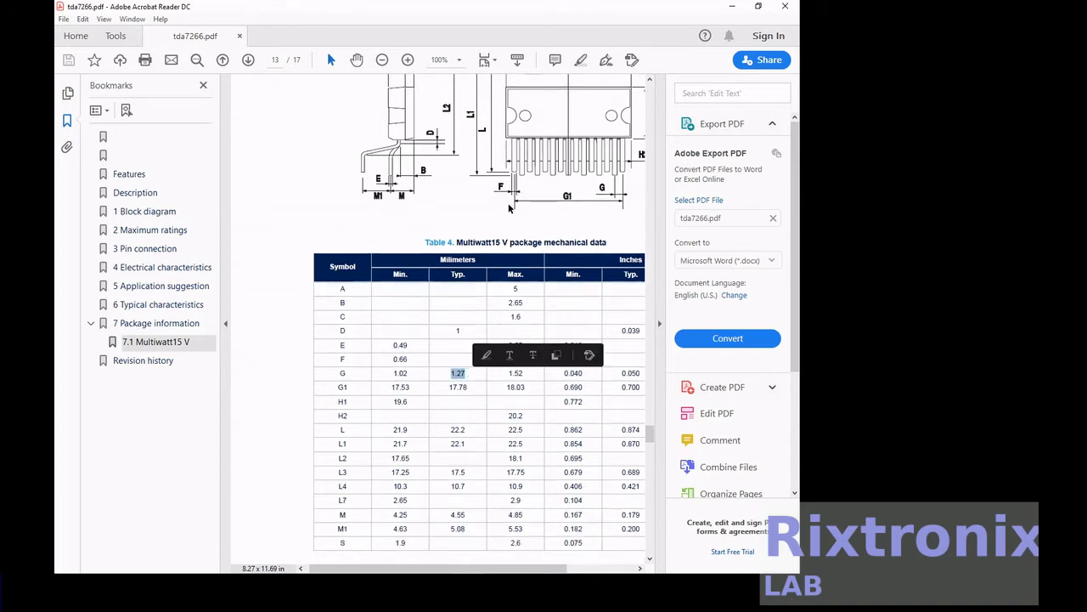
{"action": "left_click", "coordinate": [567, 176]}
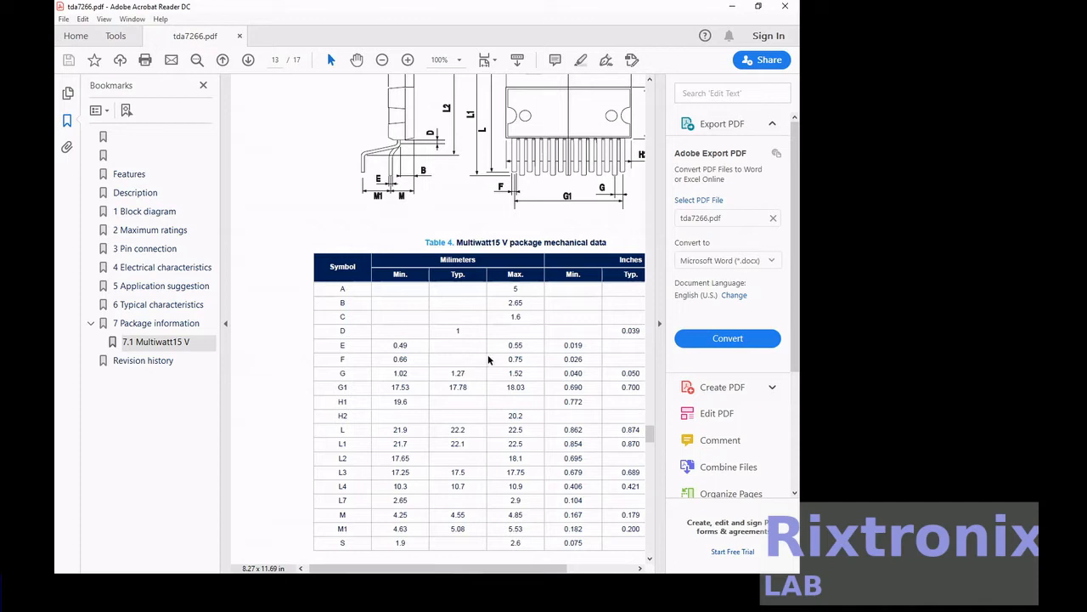
{"action": "left_click_drag", "start_coordinate": [506, 358], "coordinate": [525, 359]}
{"action": "left_click", "coordinate": [498, 189]}
{"action": "scroll", "coordinate": [480, 319], "scroll_direction": "up", "scroll_amount": 2}
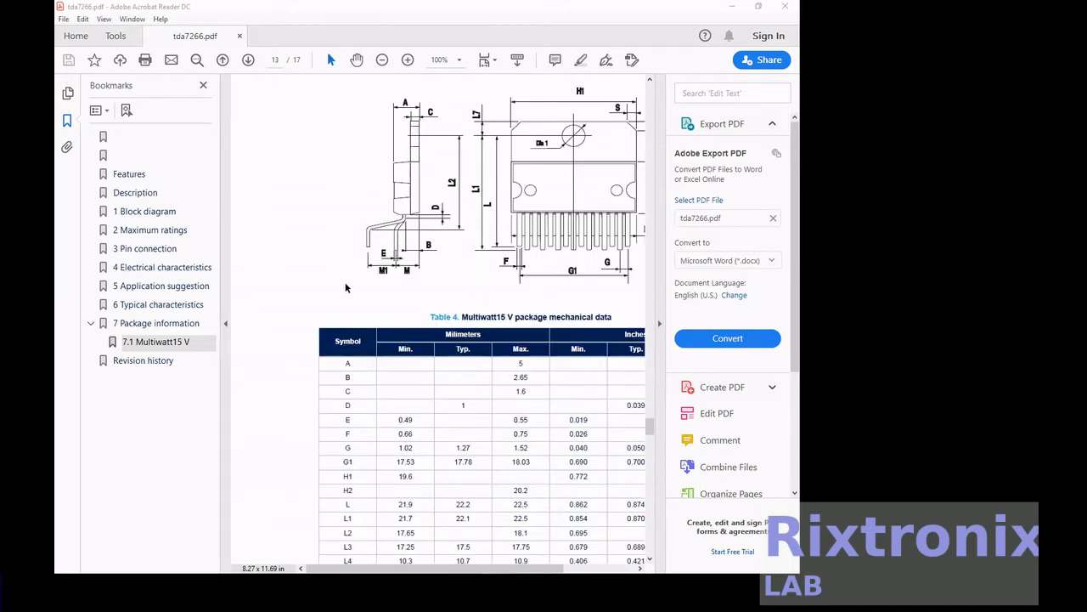
Compare the M1 and G dimensions in the mechanical data table with the pin layout in the package outline drawing
{"action": "scroll", "coordinate": [374, 270], "scroll_direction": "down", "scroll_amount": 1}
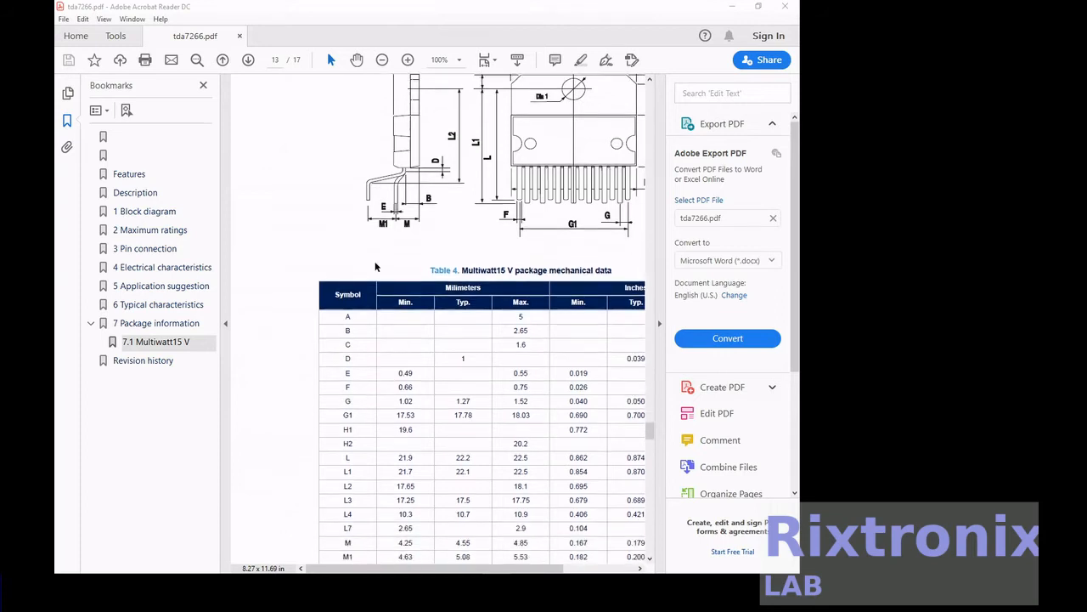
{"action": "left_click", "coordinate": [362, 420]}
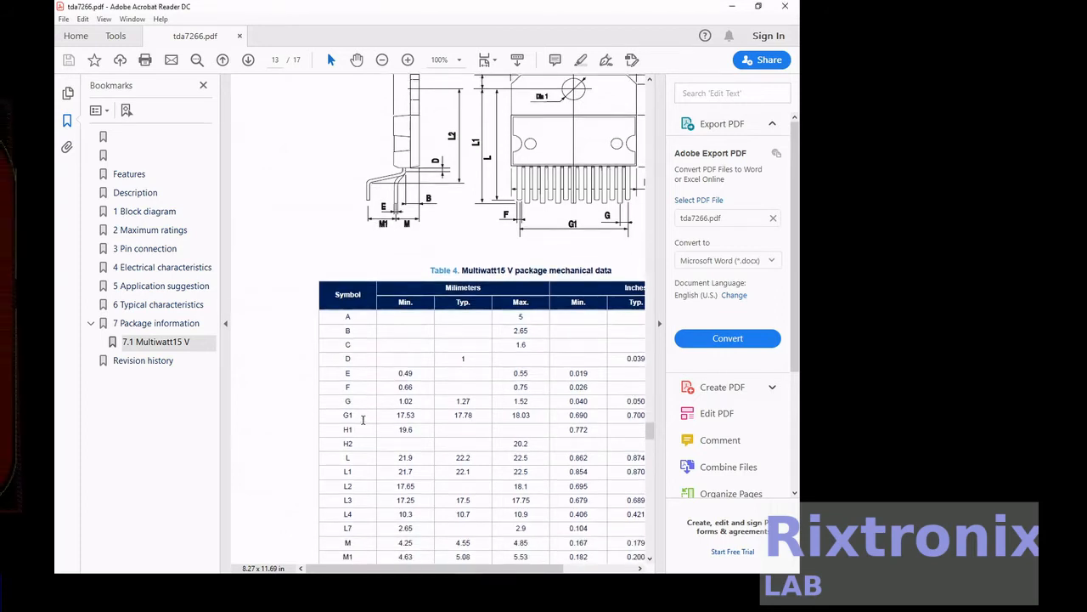
{"action": "scroll", "coordinate": [363, 420], "scroll_direction": "down", "scroll_amount": 1}
{"action": "left_click_drag", "start_coordinate": [355, 538], "coordinate": [331, 537]}
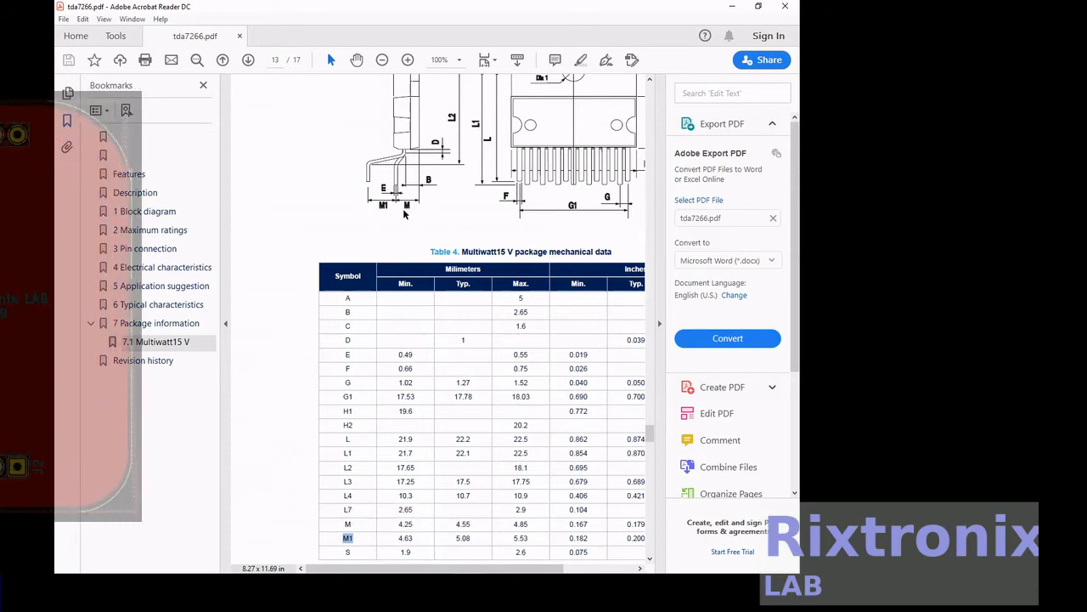
{"action": "scroll", "coordinate": [404, 214], "scroll_direction": "up", "scroll_amount": 1}
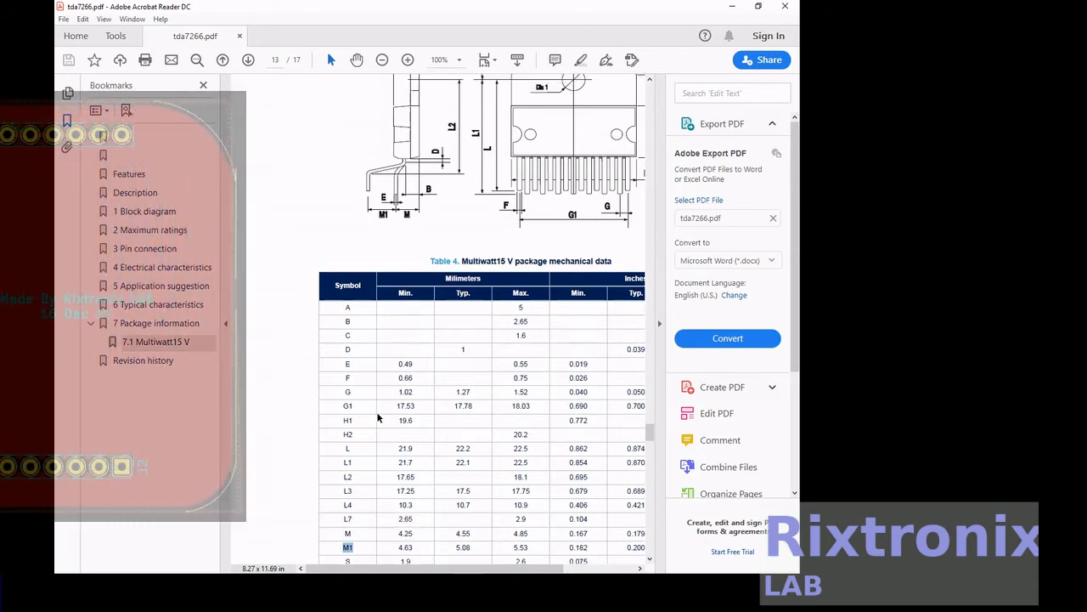
{"action": "left_click_drag", "start_coordinate": [355, 399], "coordinate": [352, 393]}
{"action": "left_click", "coordinate": [344, 393]}
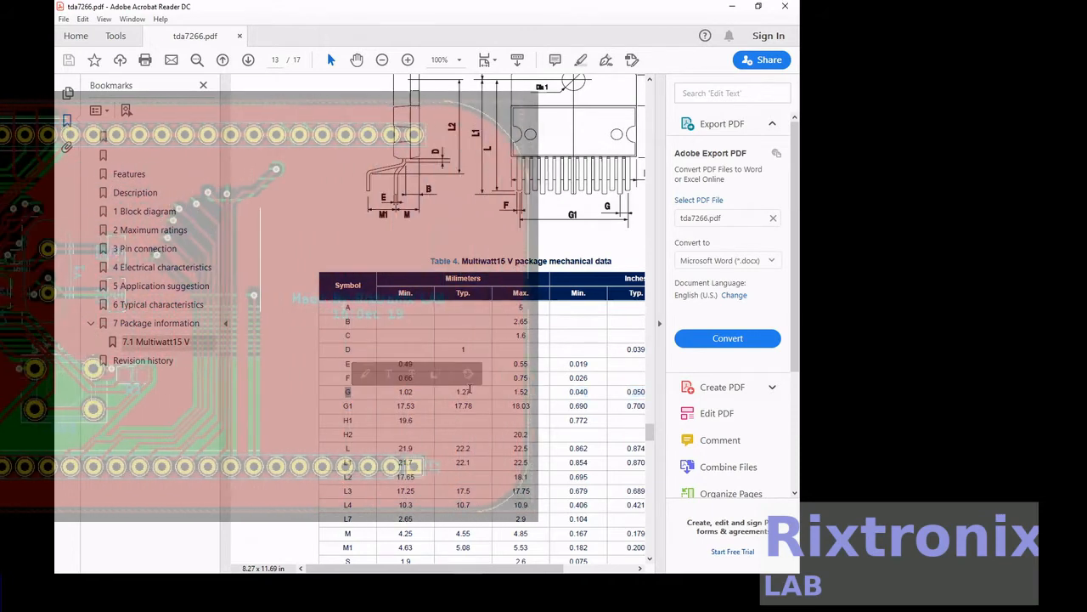
{"action": "double_click", "coordinate": [466, 391]}
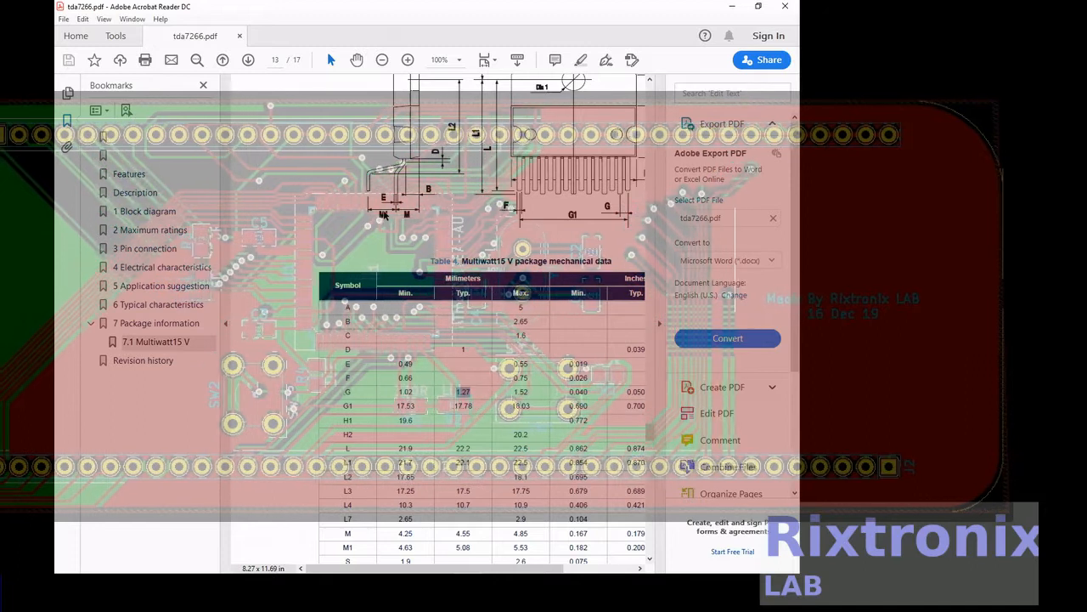
{"action": "scroll", "coordinate": [453, 233], "scroll_direction": "up", "scroll_amount": 1}
{"action": "scroll", "coordinate": [453, 232], "scroll_direction": "up", "scroll_amount": 2}
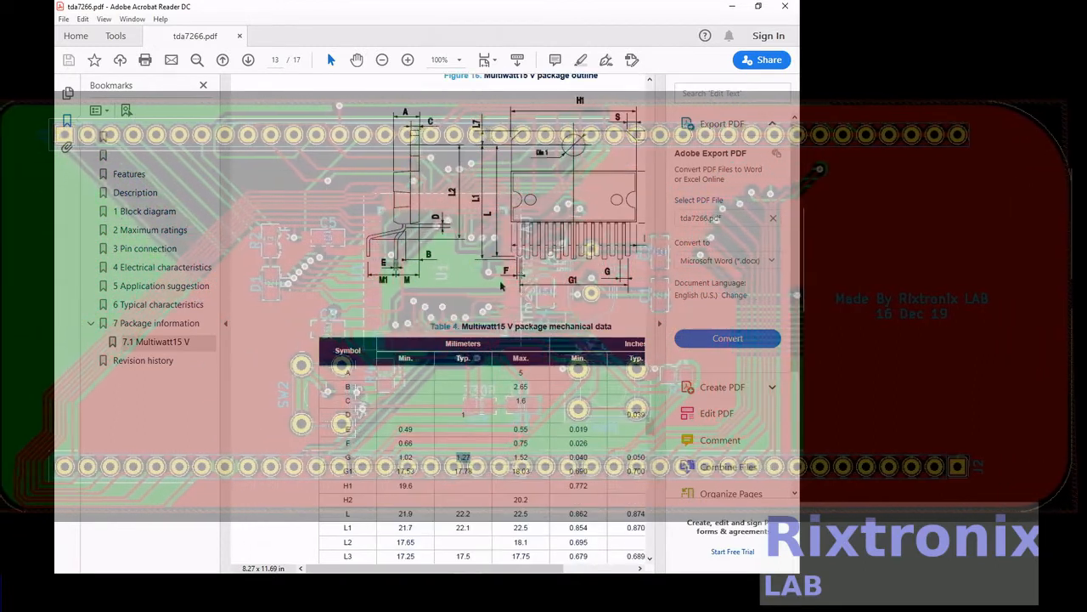
Examine the maximum F value and the L and L1 rows against the package outline drawing
{"action": "scroll", "coordinate": [416, 414], "scroll_direction": "down", "scroll_amount": 1}
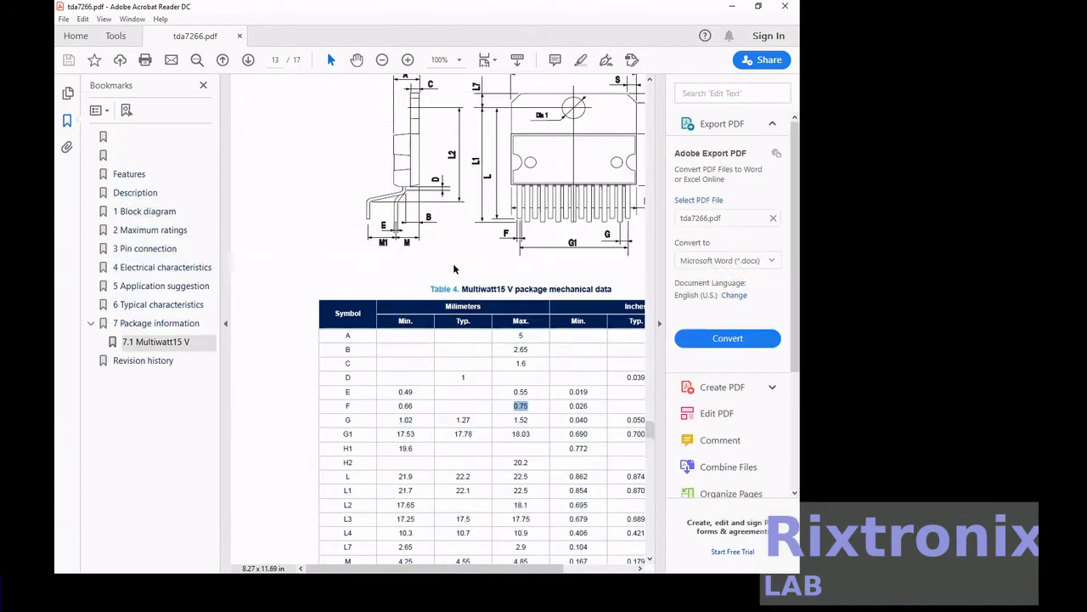
{"action": "scroll", "coordinate": [448, 272], "scroll_direction": "down", "scroll_amount": 1}
{"action": "left_click_drag", "start_coordinate": [353, 459], "coordinate": [350, 471]}
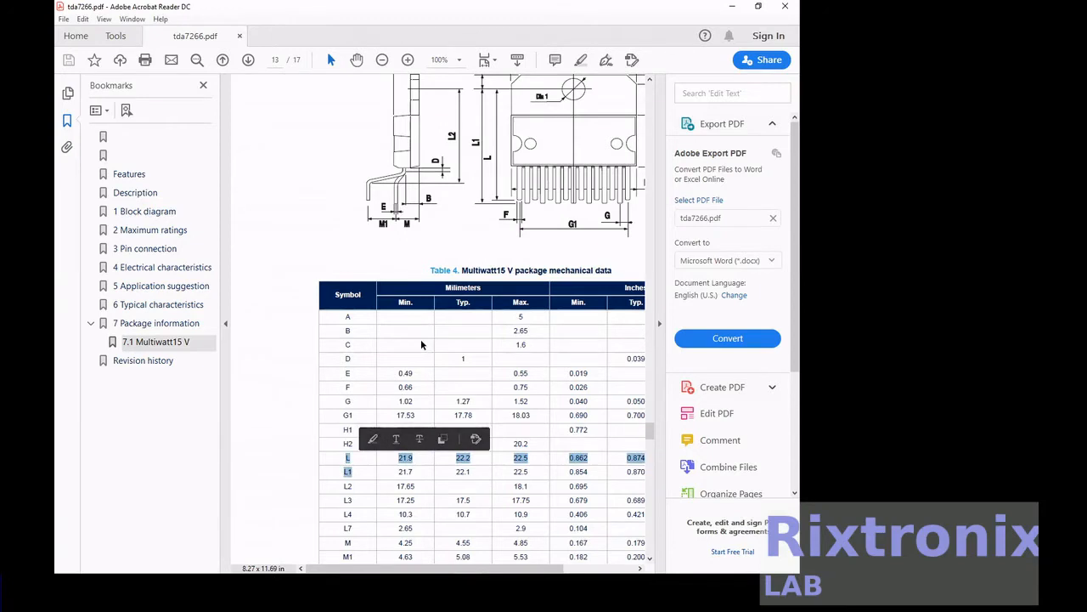
{"action": "scroll", "coordinate": [422, 344], "scroll_direction": "up", "scroll_amount": 1}
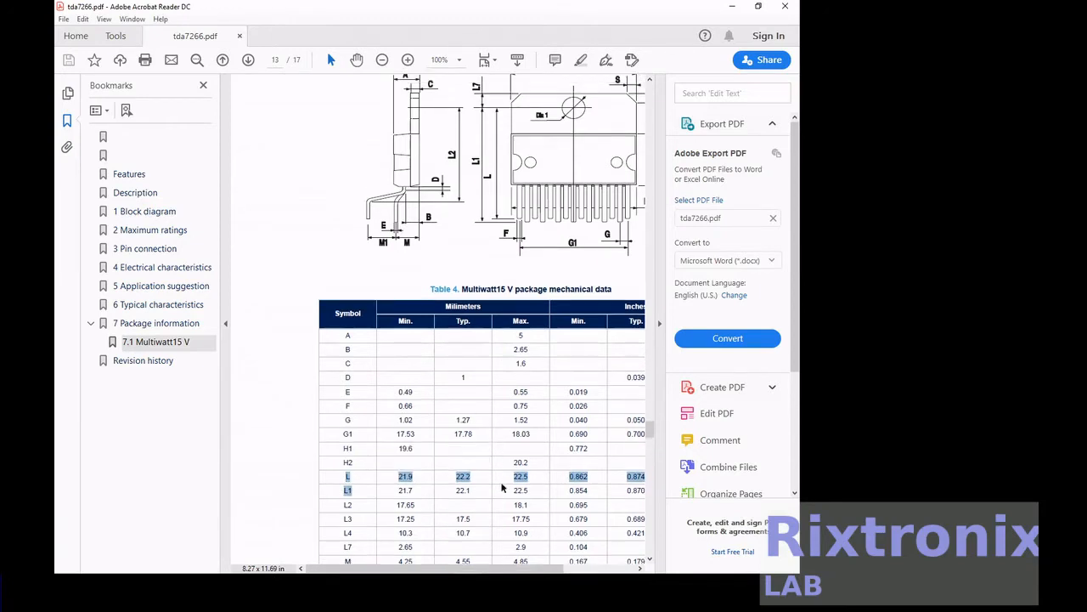
{"action": "left_click", "coordinate": [475, 476]}
{"action": "left_click_drag", "start_coordinate": [458, 476], "coordinate": [480, 476]}
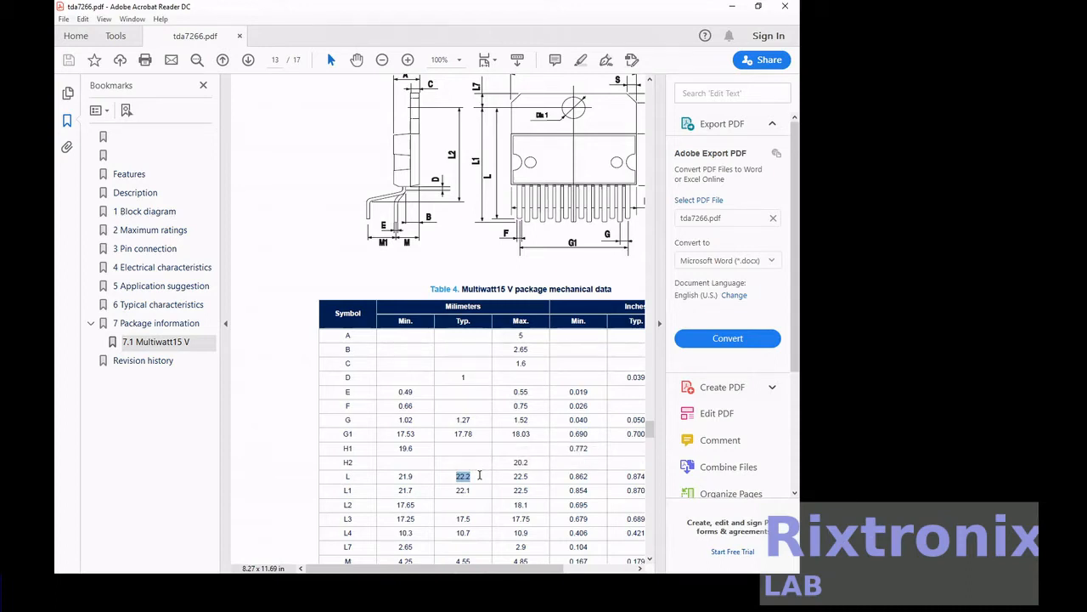
{"action": "left_click_drag", "start_coordinate": [343, 490], "coordinate": [356, 490]}
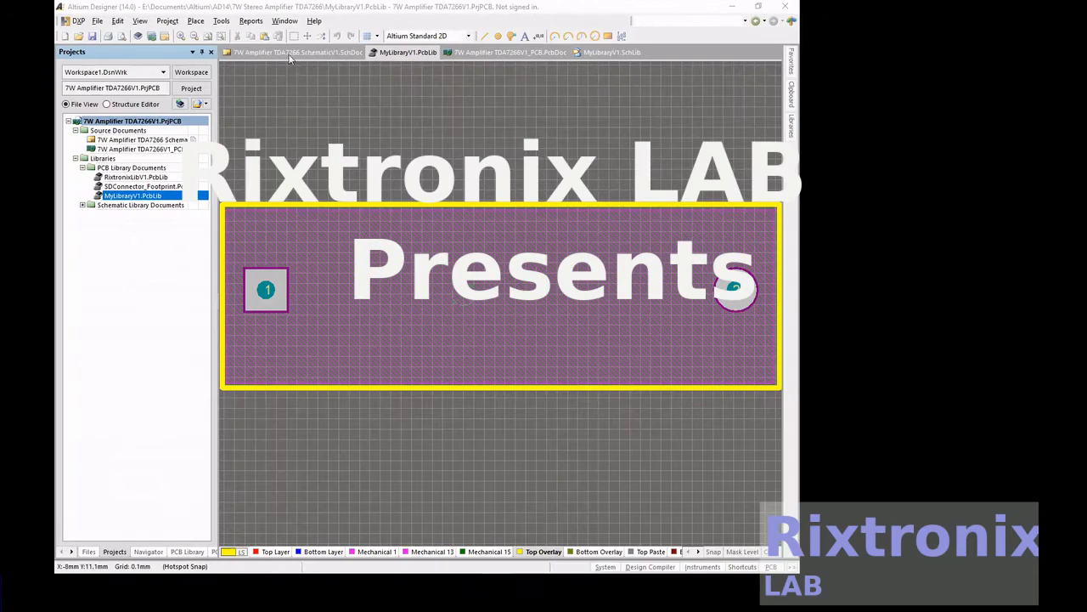
In Altium Designer, create a blank footprint in MyLibraryV1.PcbLib and name it TDA7266 7+7W Amplifier
{"action": "left_click", "coordinate": [219, 21]}
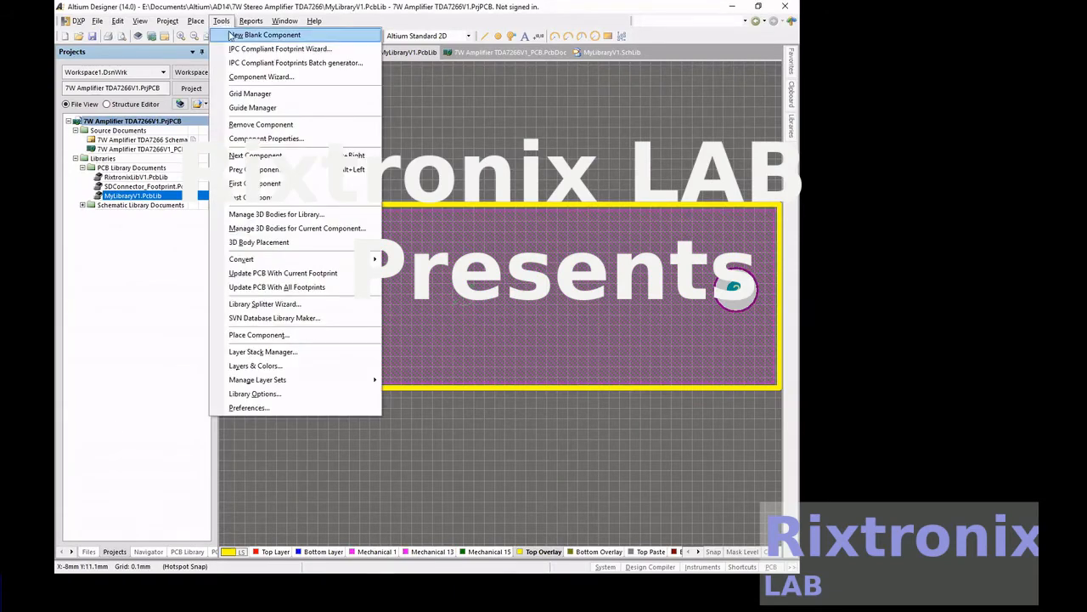
{"action": "left_click", "coordinate": [357, 37]}
{"action": "left_click", "coordinate": [221, 20]}
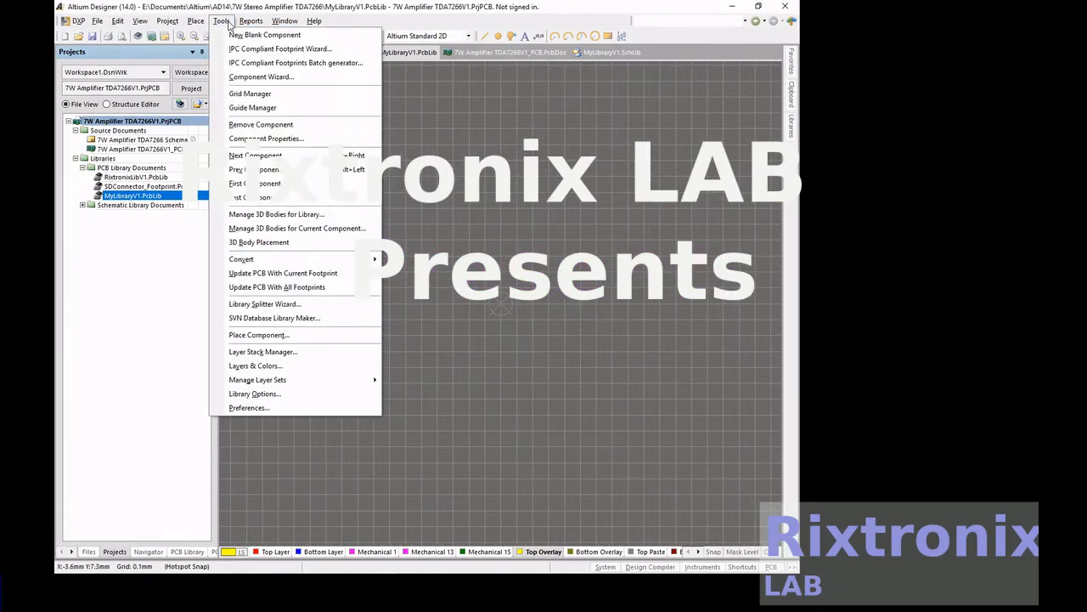
{"action": "left_click", "coordinate": [268, 140]}
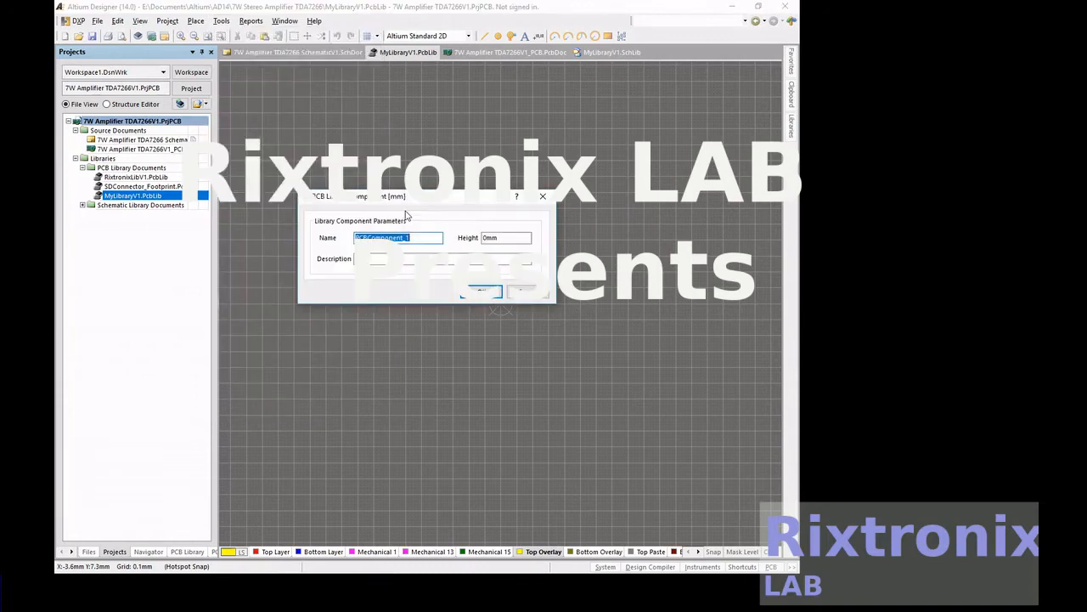
{"action": "type", "text": "TDA7266 7+7W A"}
{"action": "type", "text": "mplifier"}
Copy the footprint name into its description, prefix it with "Multiwatt15 V Package", and apply the component properties
{"action": "key", "text": "ctrl+a"}
{"action": "key", "text": "ctrl+c"}
{"action": "left_click", "coordinate": [417, 259]}
{"action": "key", "text": "ctrl+v"}
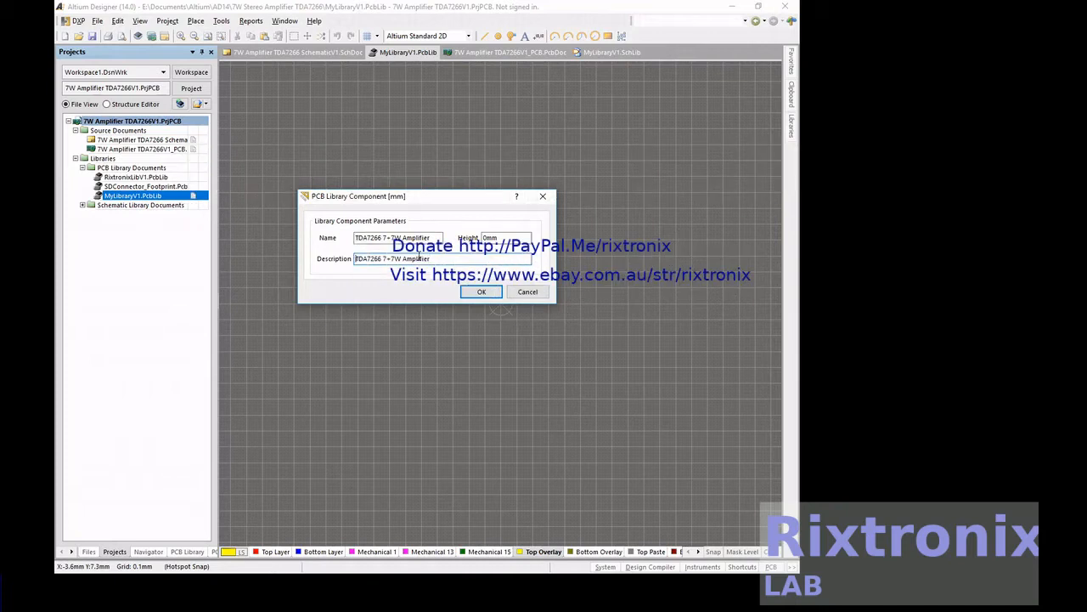
{"action": "type", "text": "Multiwatt"}
{"action": "type", "text": " 5"}
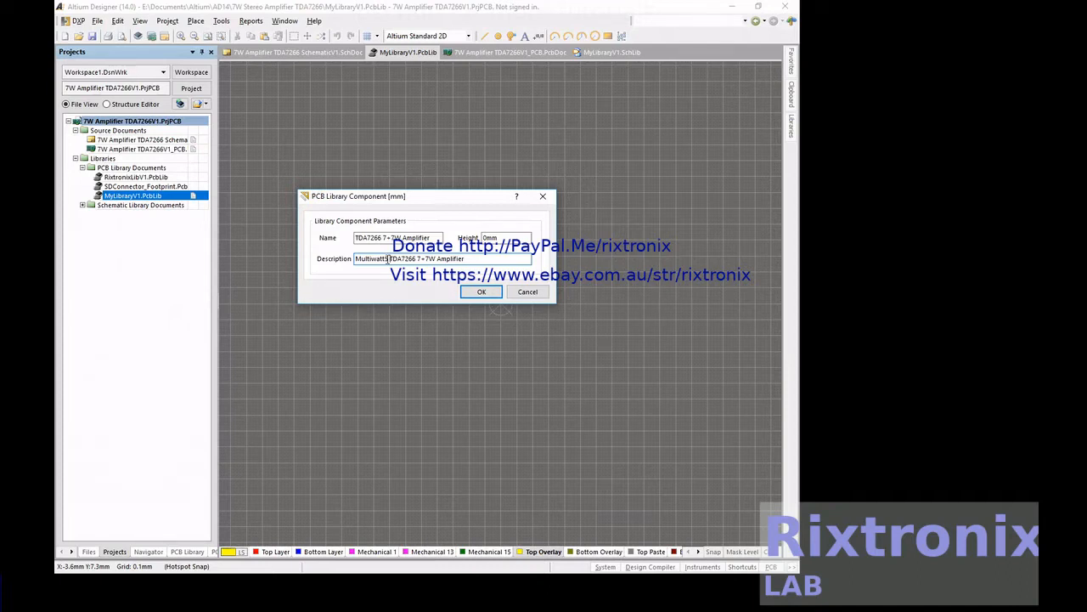
{"action": "type", "text": "15 V Package"}
{"action": "left_click", "coordinate": [481, 292]}
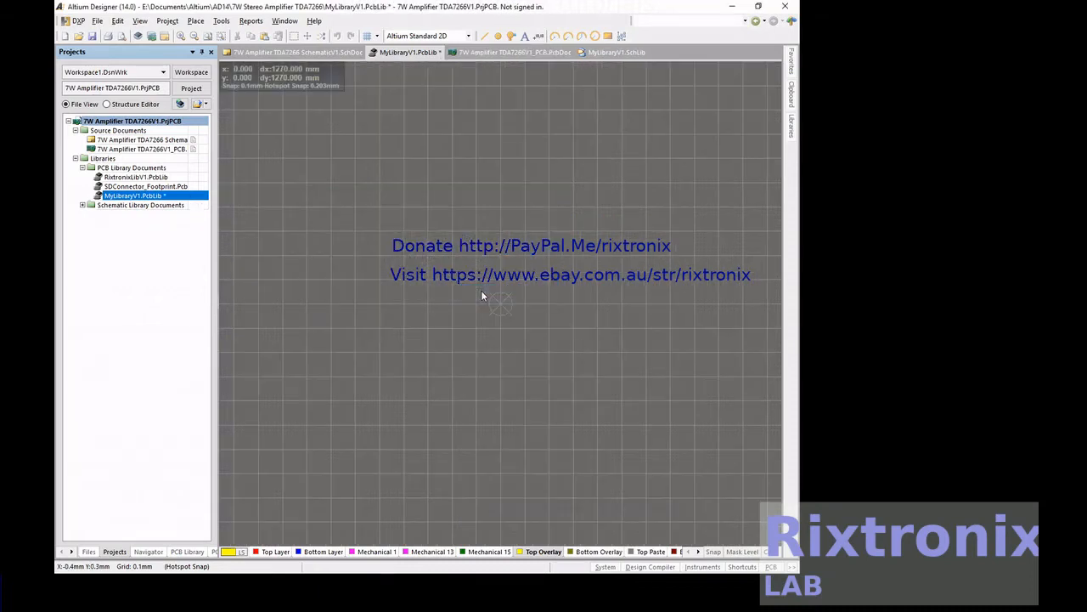
Place a single pad at the footprint origin, 0 mm, 0 mm
{"action": "left_click", "coordinate": [194, 22]}
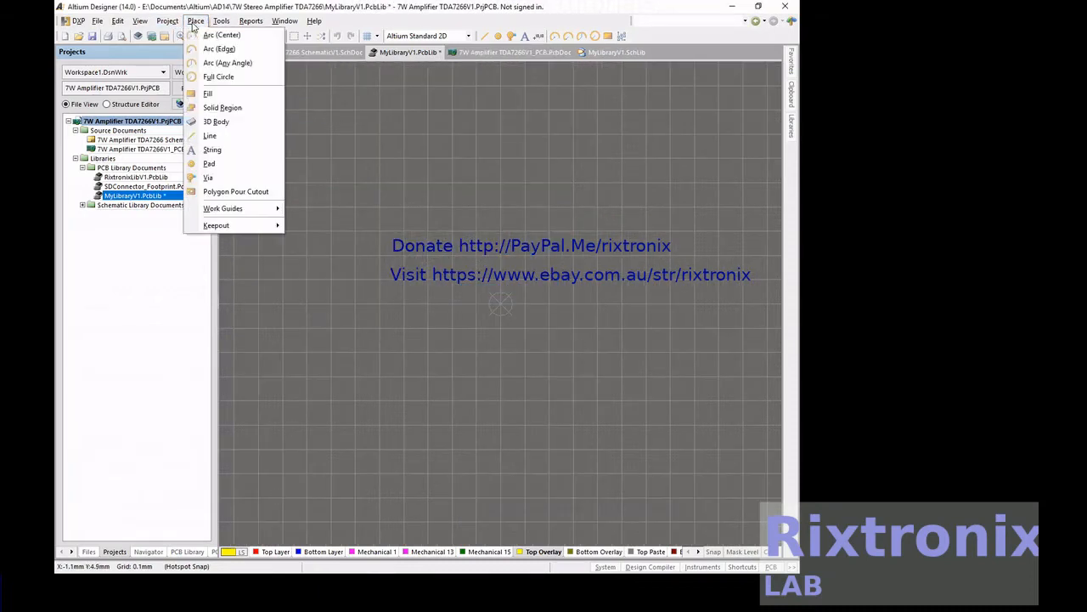
{"action": "left_click", "coordinate": [209, 163]}
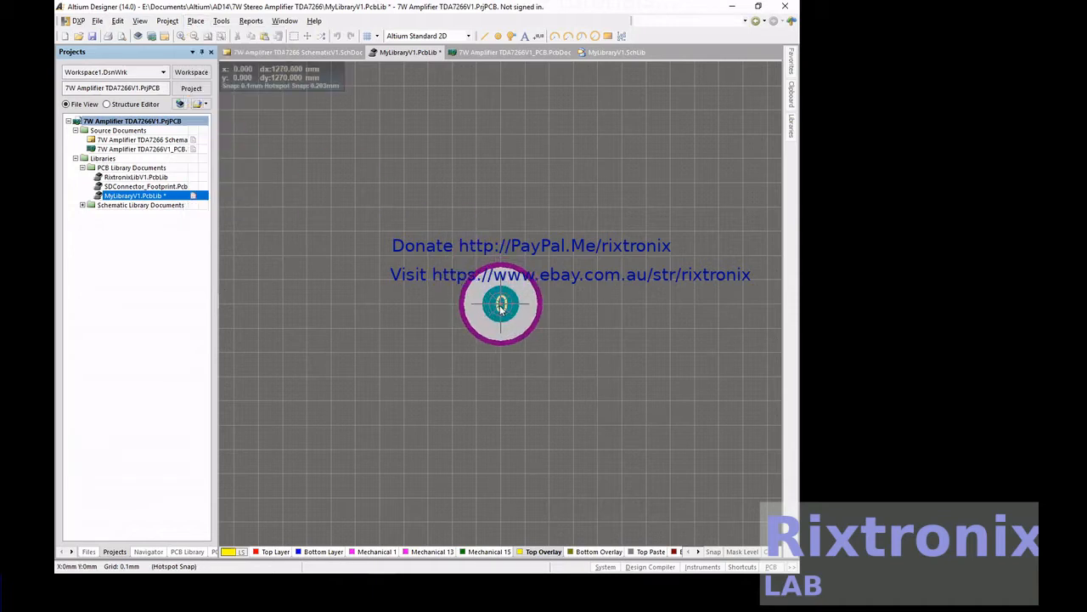
{"action": "left_click", "coordinate": [501, 306]}
{"action": "right_click", "coordinate": [502, 306]}
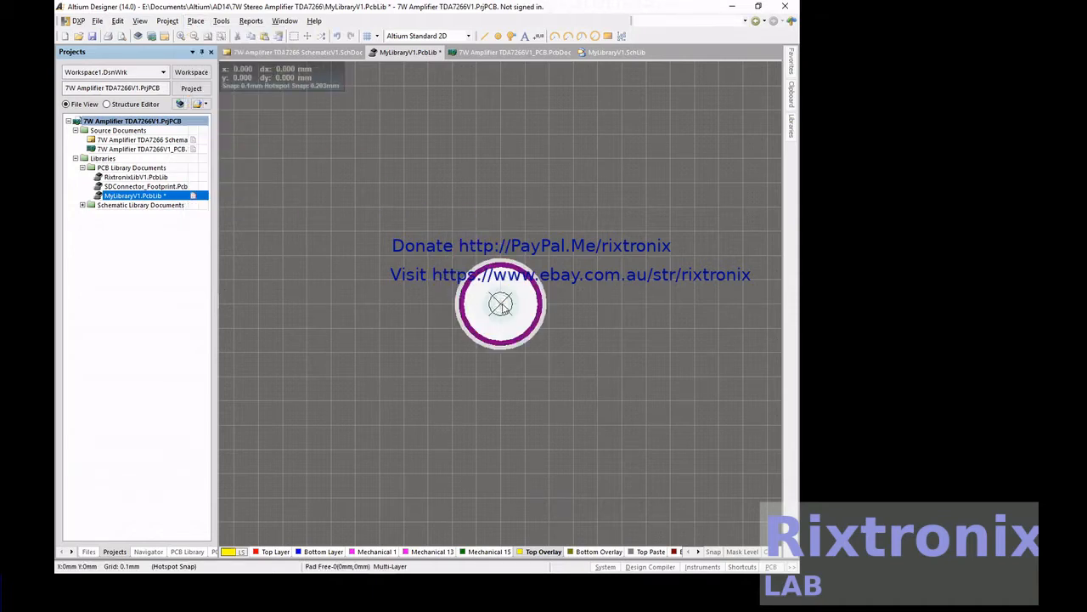
Set the origin pad's hole size to 0.9 mm and its designator to 1
{"action": "double_click", "coordinate": [523, 302]}
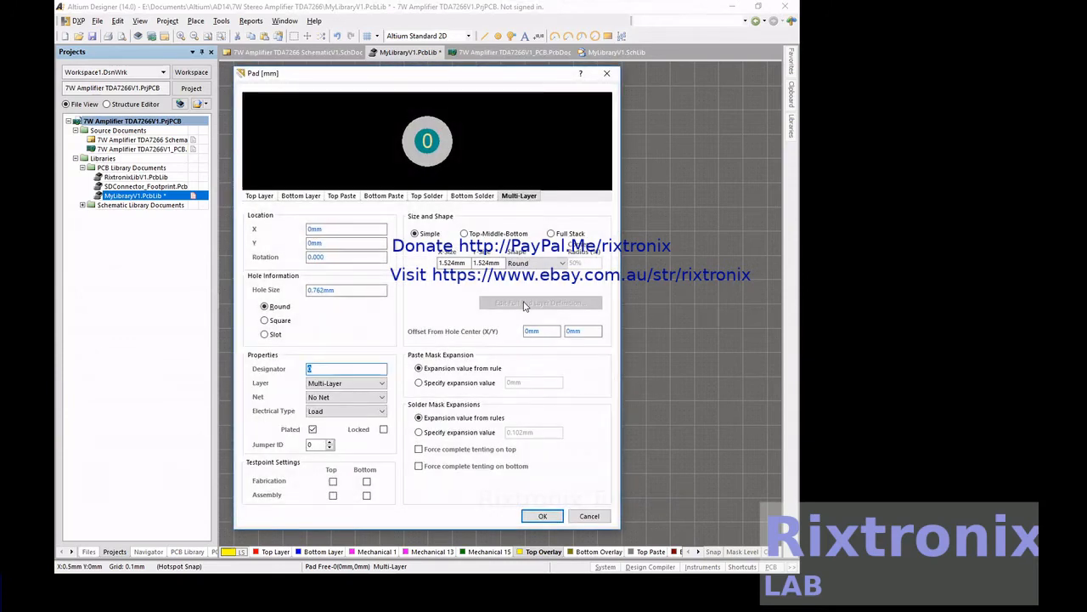
{"action": "left_click", "coordinate": [326, 289]}
{"action": "double_click", "coordinate": [325, 289]}
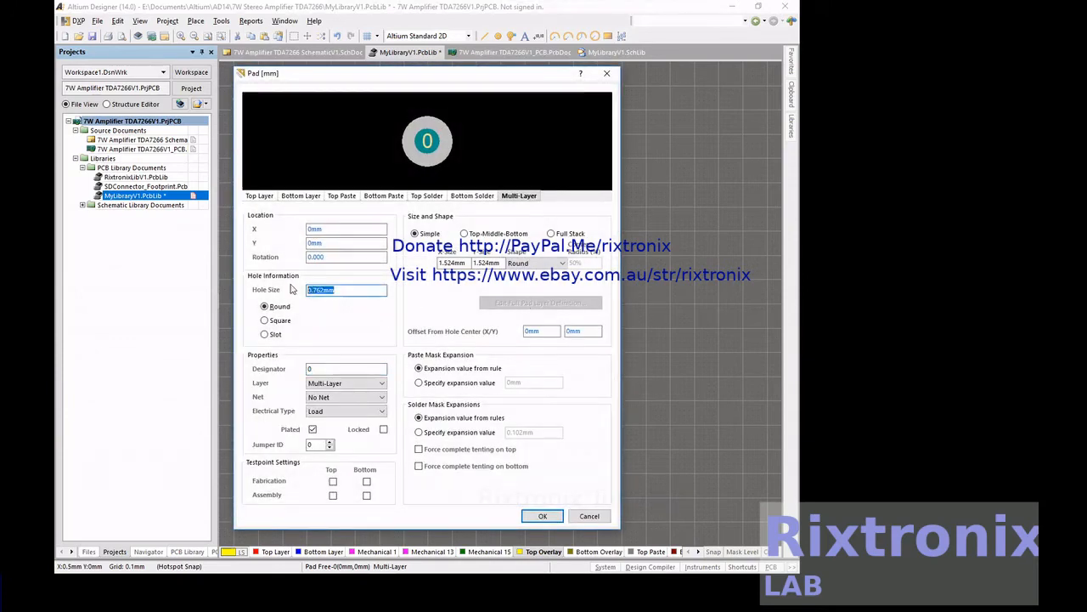
{"action": "type", "text": "0.8"}
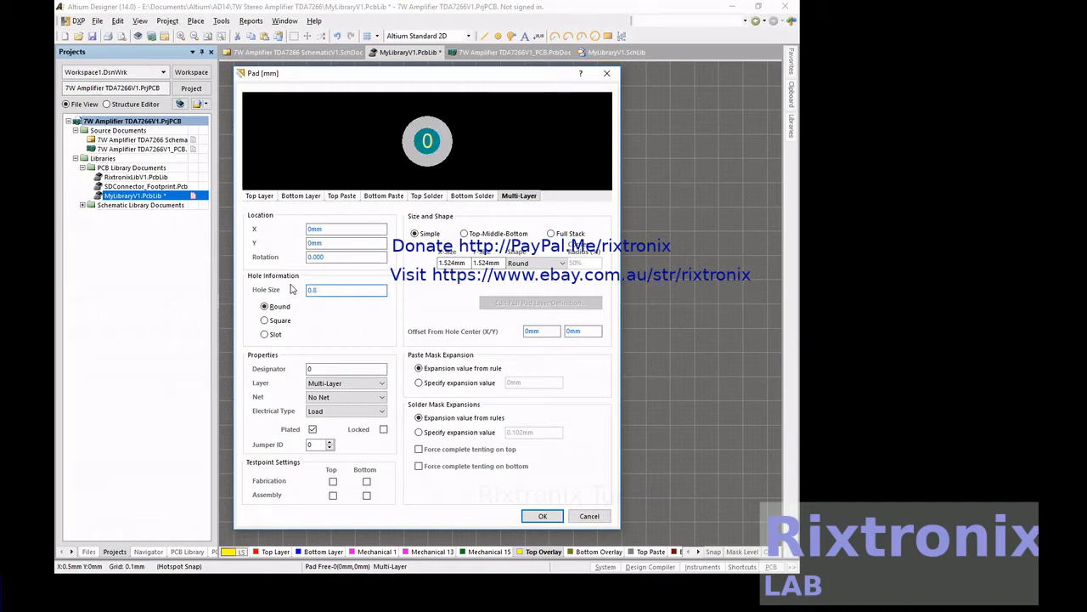
{"action": "key", "text": "BackSpace"}
{"action": "type", "text": "9"}
{"action": "left_click", "coordinate": [340, 368]}
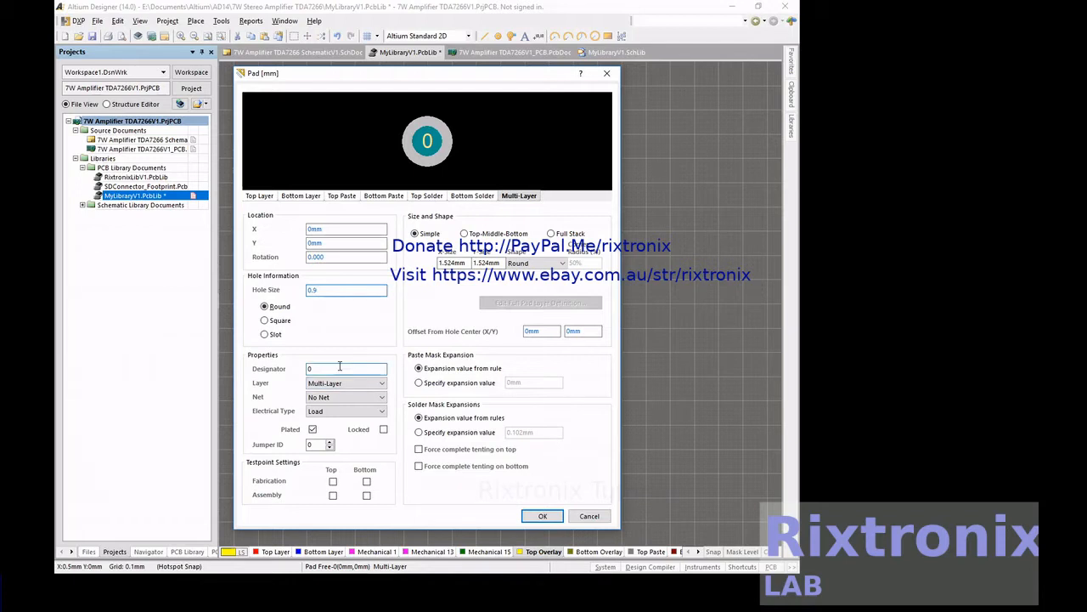
{"action": "type", "text": "1"}
Set pad 1's X and Y sizes to 1.8 mm and its shape to Rectangular
{"action": "left_click", "coordinate": [450, 262]}
{"action": "type", "text": "1.8"}
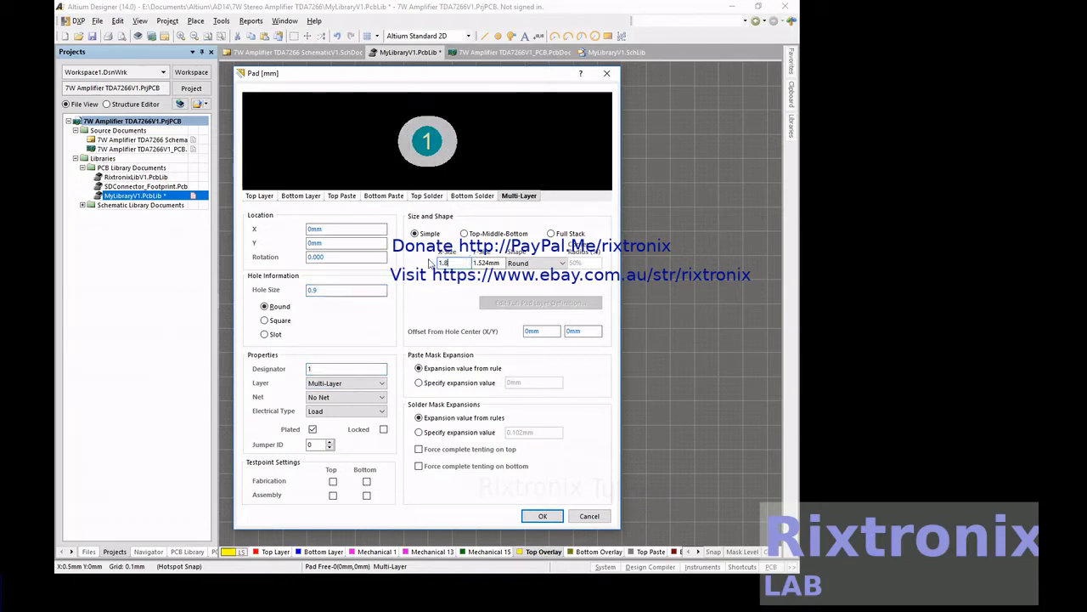
{"action": "left_click", "coordinate": [500, 263]}
{"action": "left_click_drag", "start_coordinate": [501, 265], "coordinate": [461, 263]}
{"action": "type", "text": "1.8"}
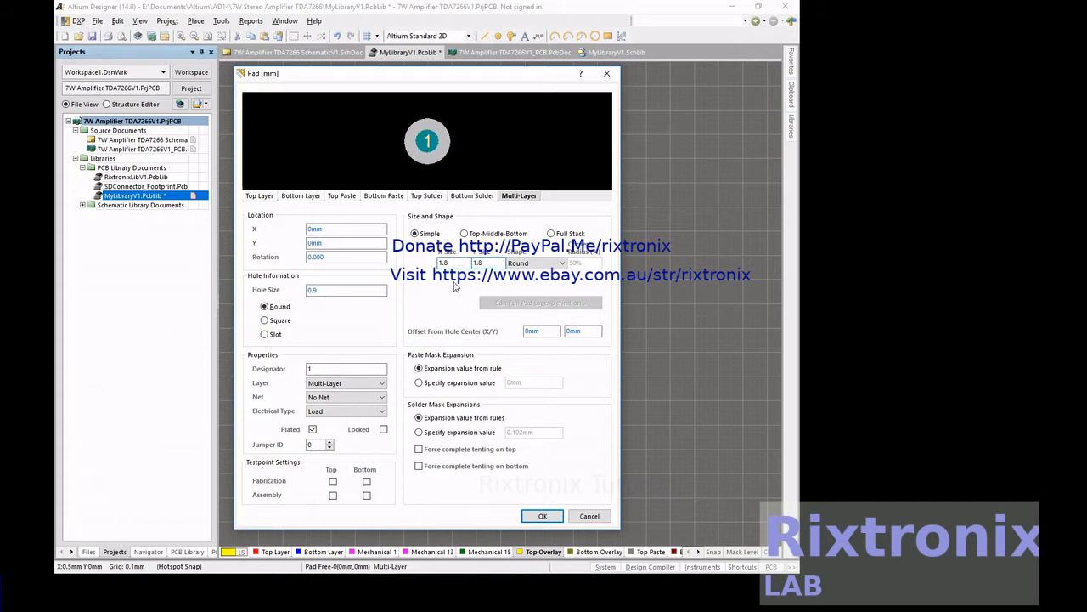
{"action": "left_click", "coordinate": [536, 263]}
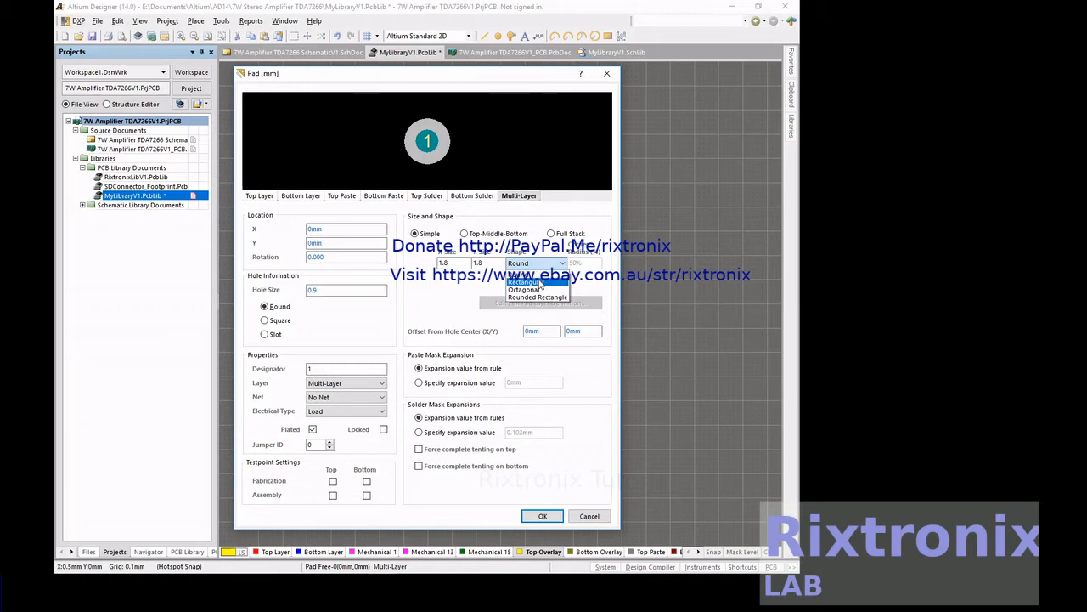
{"action": "left_click", "coordinate": [538, 283]}
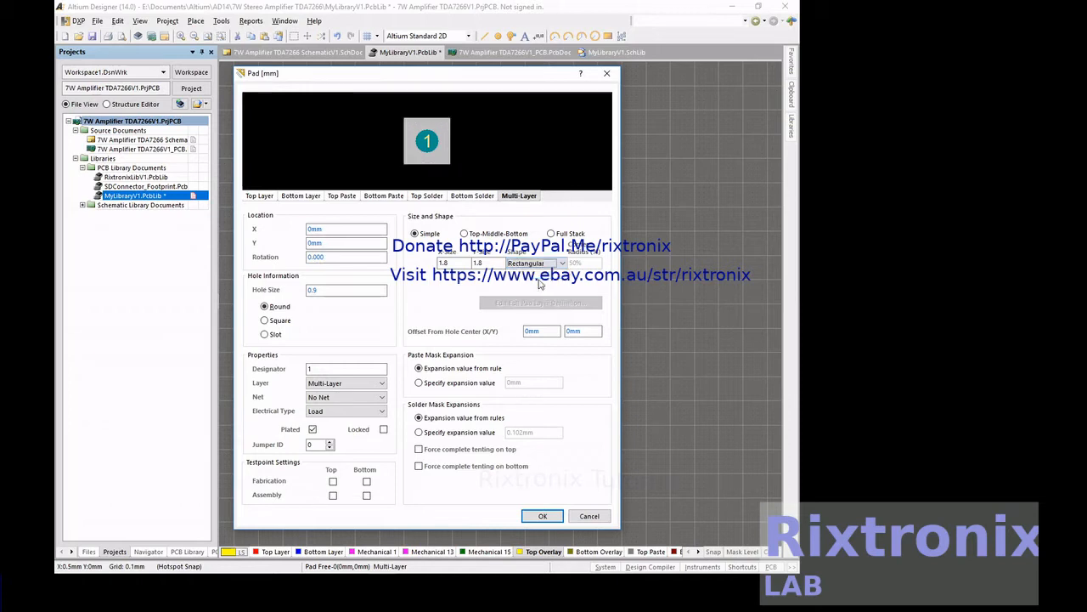
Apply pad 1's properties, then copy the pad and paste the duplicate beside it at about X 3.9 mm, Y 0 mm
{"action": "left_click", "coordinate": [535, 516]}
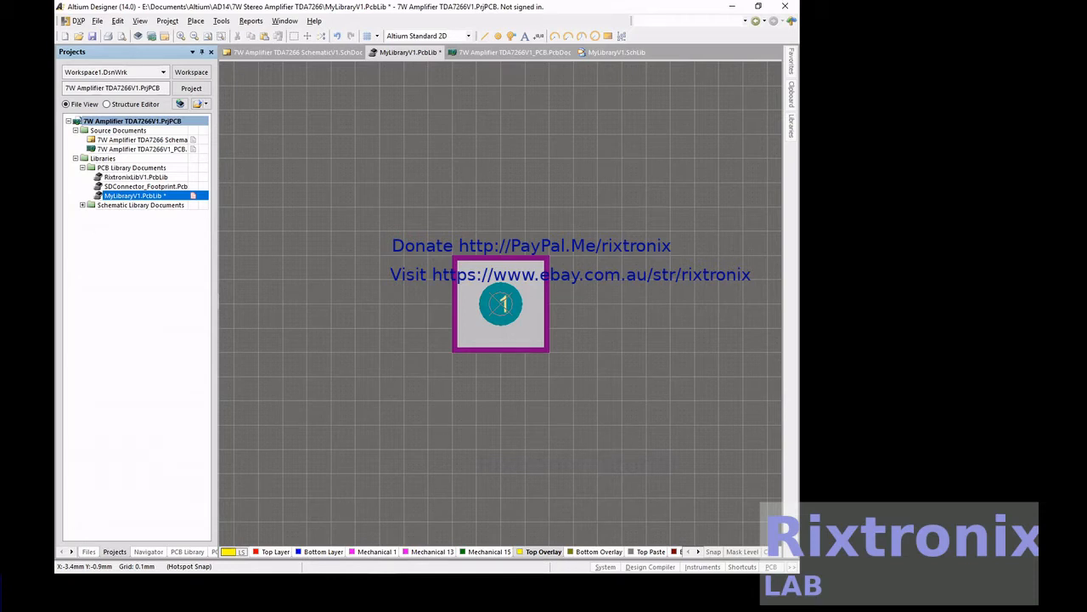
{"action": "left_click", "coordinate": [507, 264]}
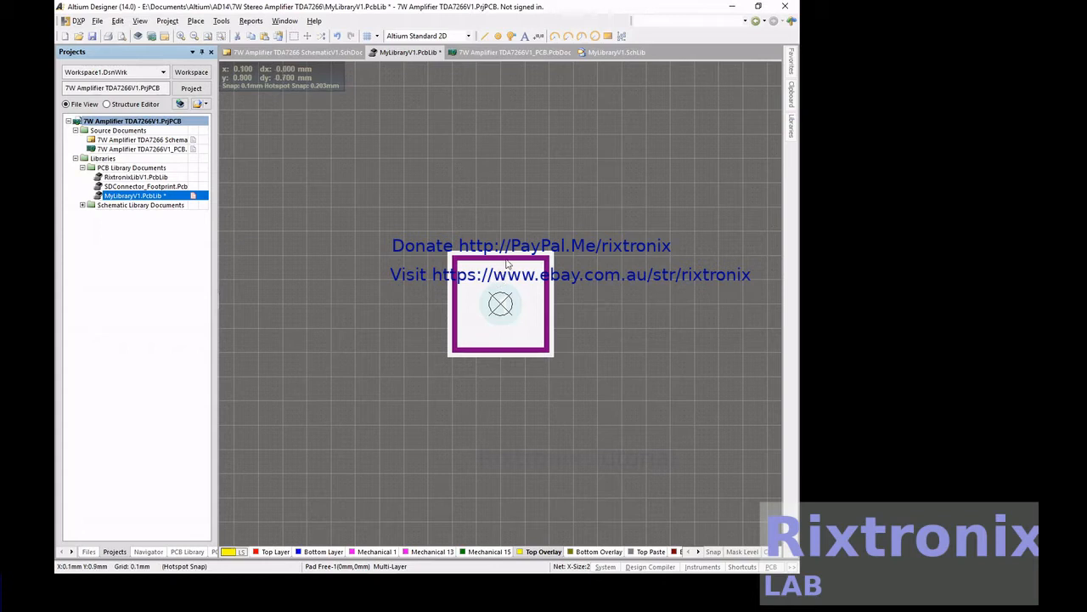
{"action": "mouse_move", "coordinate": [318, 112]}
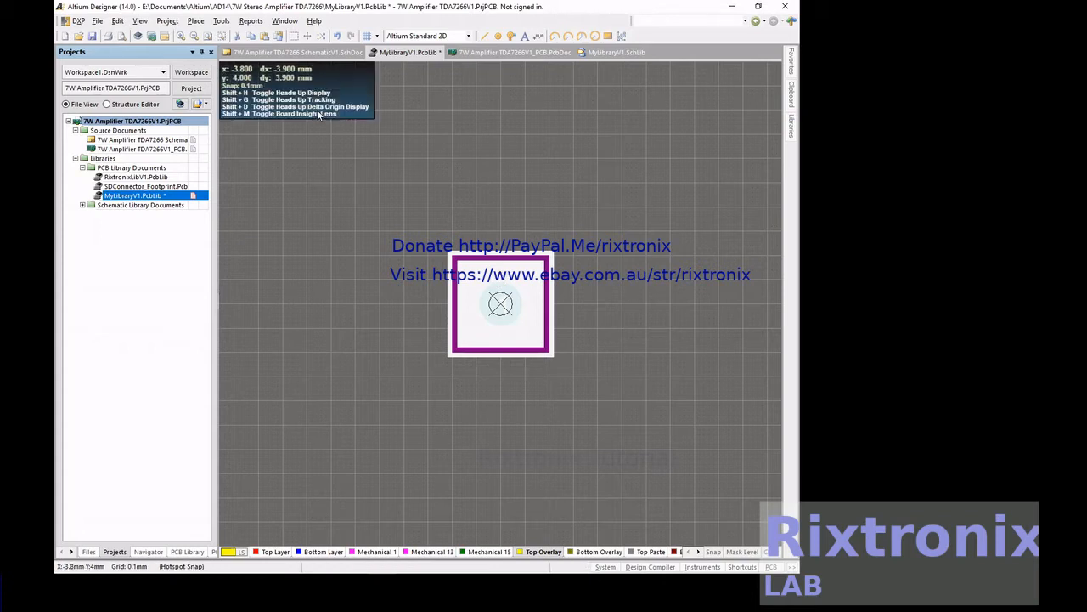
{"action": "left_click", "coordinate": [665, 305]}
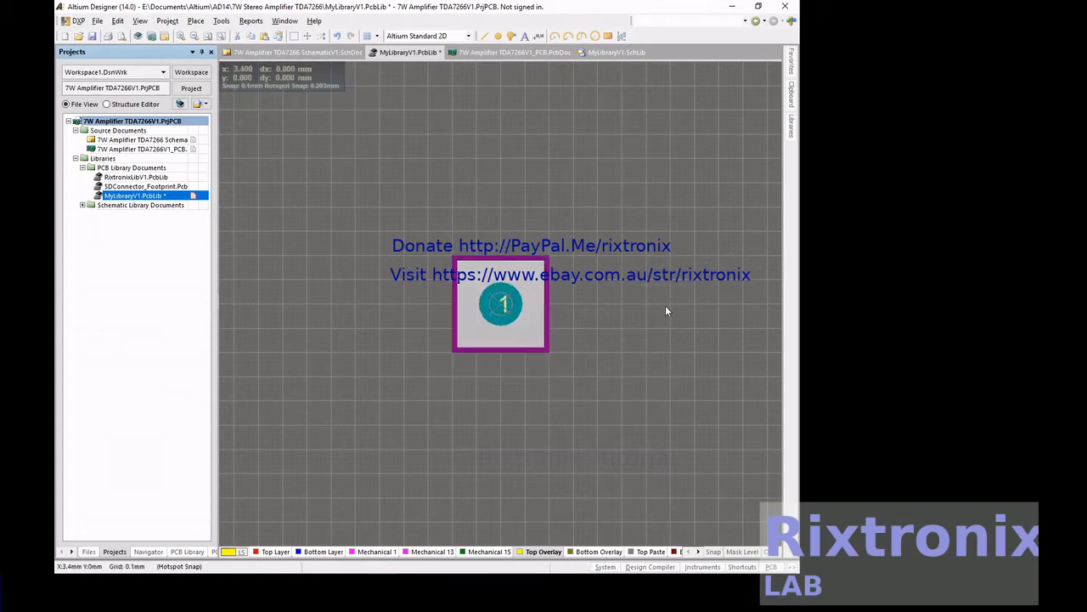
{"action": "key", "text": "ctrl+v"}
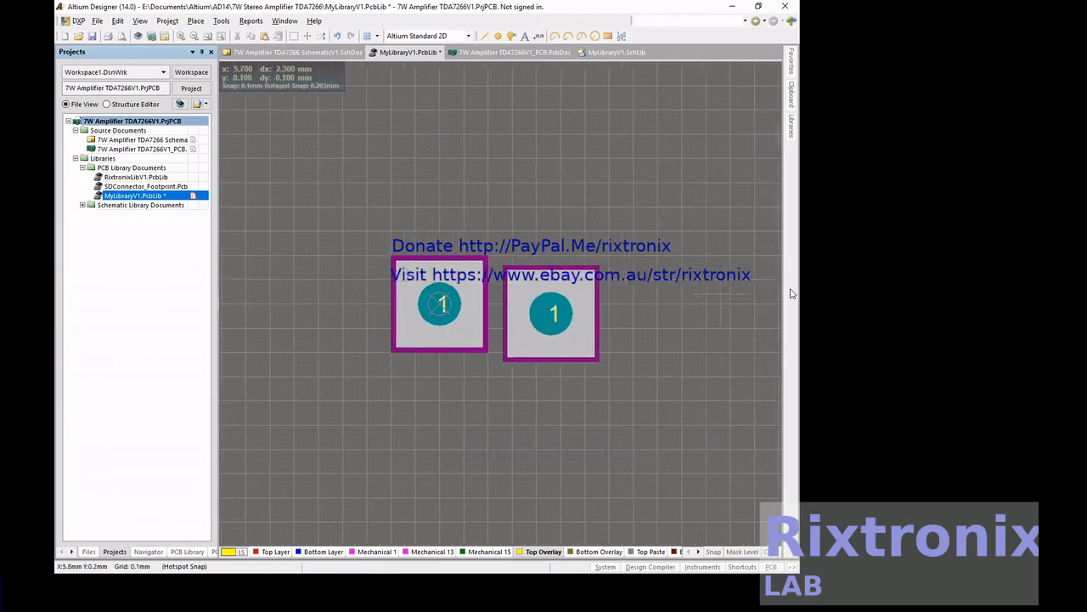
{"action": "left_click", "coordinate": [618, 290]}
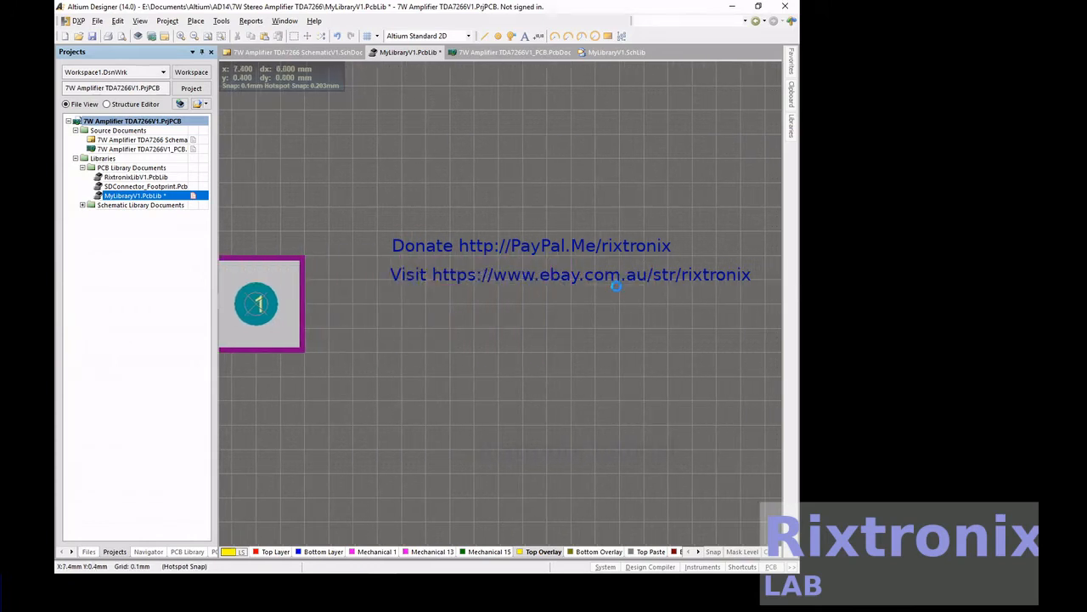
{"action": "left_click", "coordinate": [286, 292]}
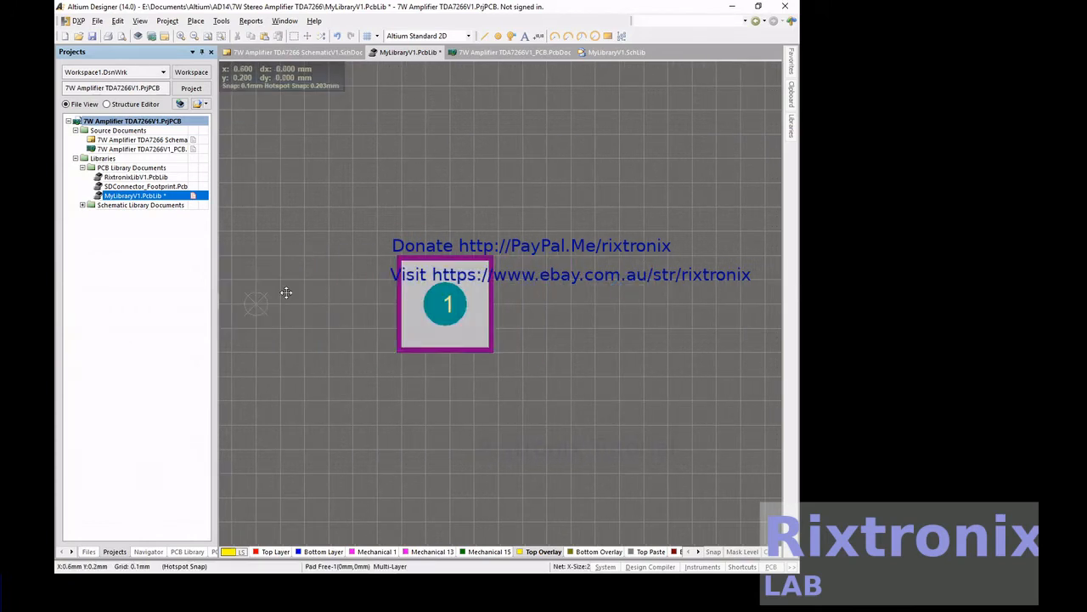
{"action": "double_click", "coordinate": [286, 292]}
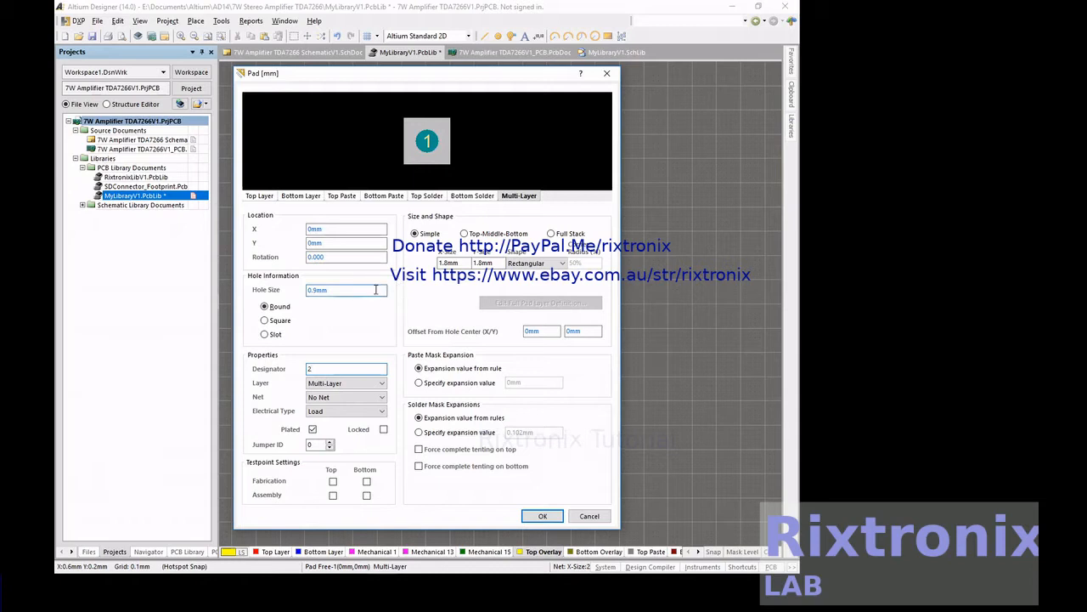
{"action": "left_click", "coordinate": [522, 265]}
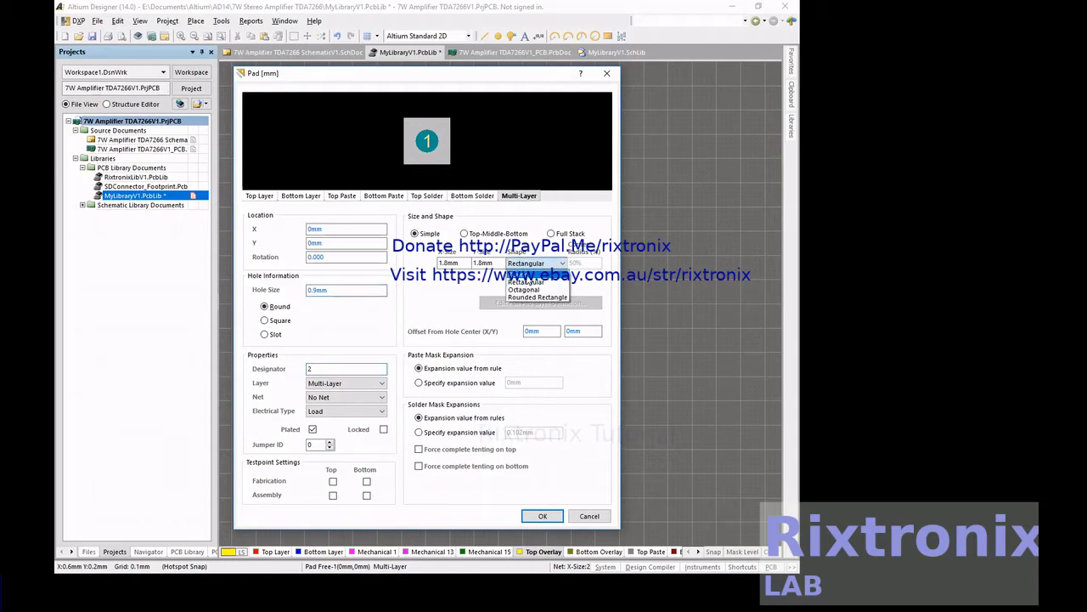
{"action": "left_click", "coordinate": [527, 275]}
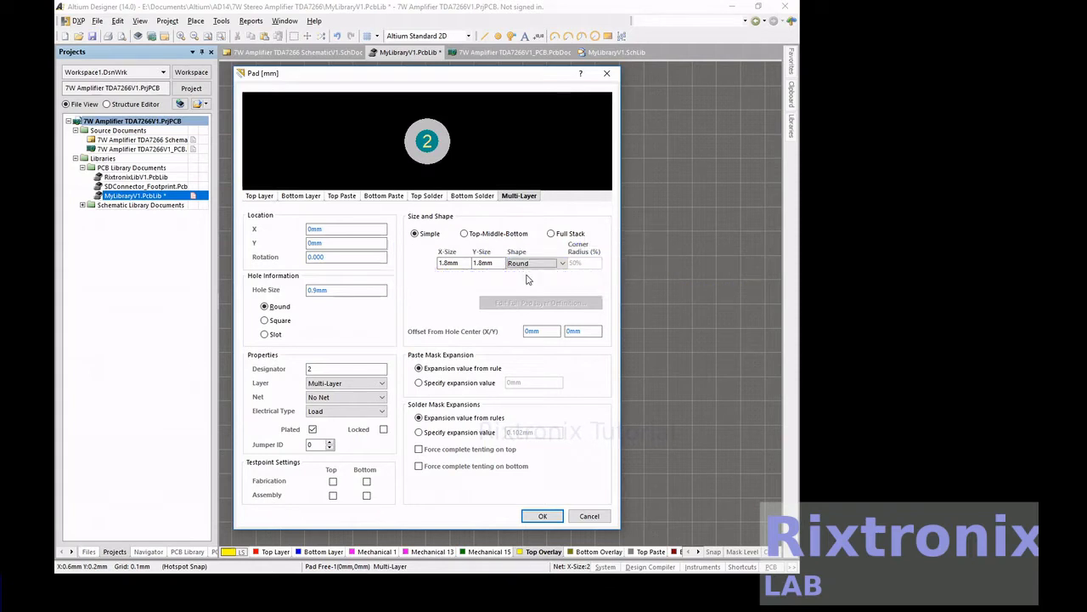
{"action": "left_click", "coordinate": [321, 229]}
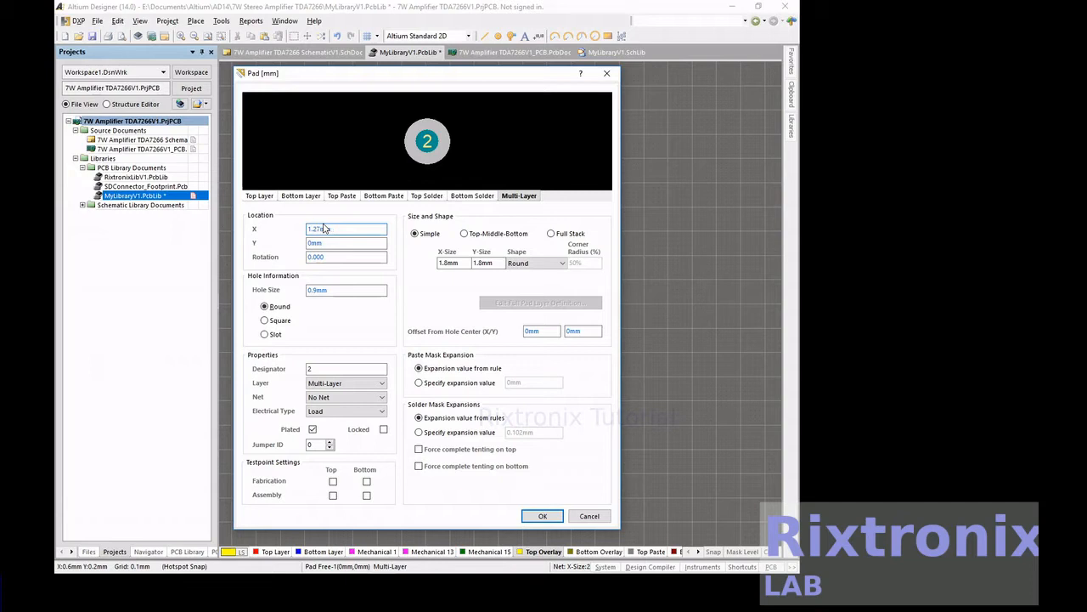
{"action": "left_click", "coordinate": [538, 516]}
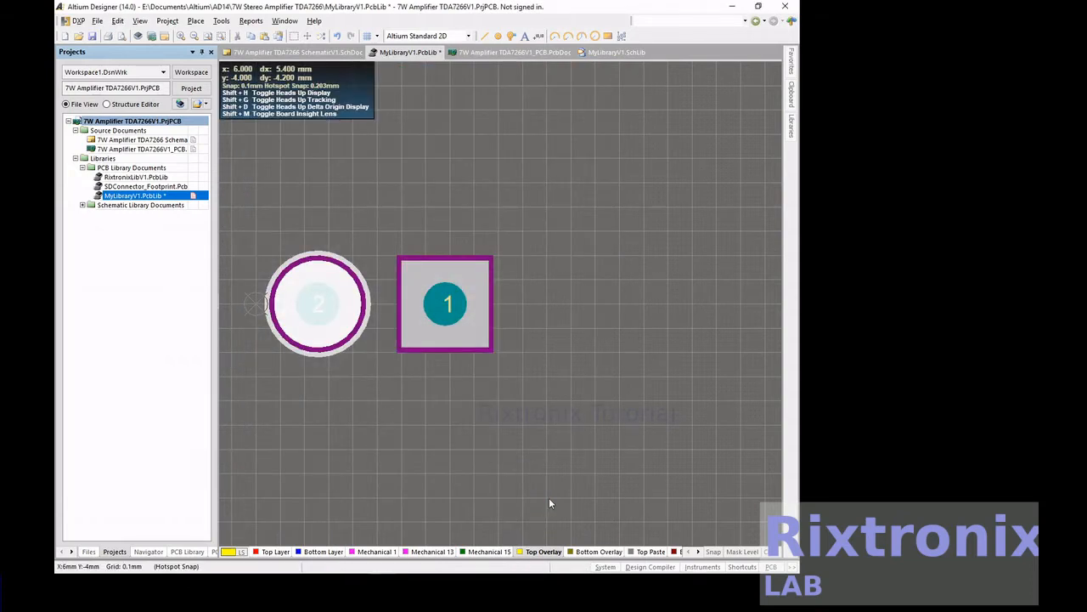
{"action": "key", "text": "ctrl+z"}
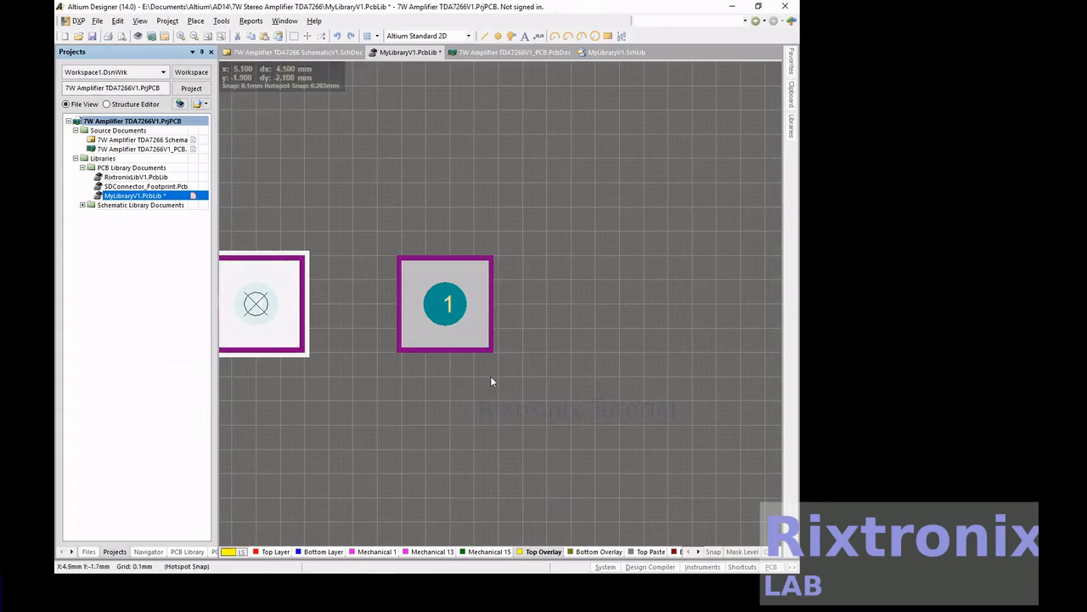
Set the pasted pad's X location to 1.27 mm and its shape to Round
{"action": "double_click", "coordinate": [468, 333]}
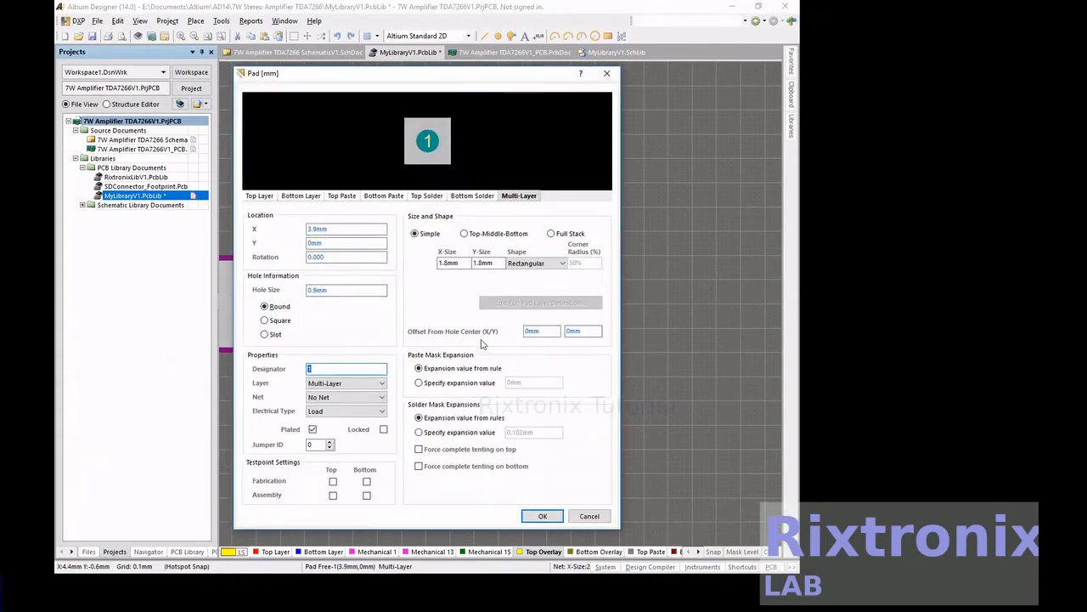
{"action": "double_click", "coordinate": [354, 228]}
{"action": "key", "text": "Home"}
{"action": "type", "text": "1"}
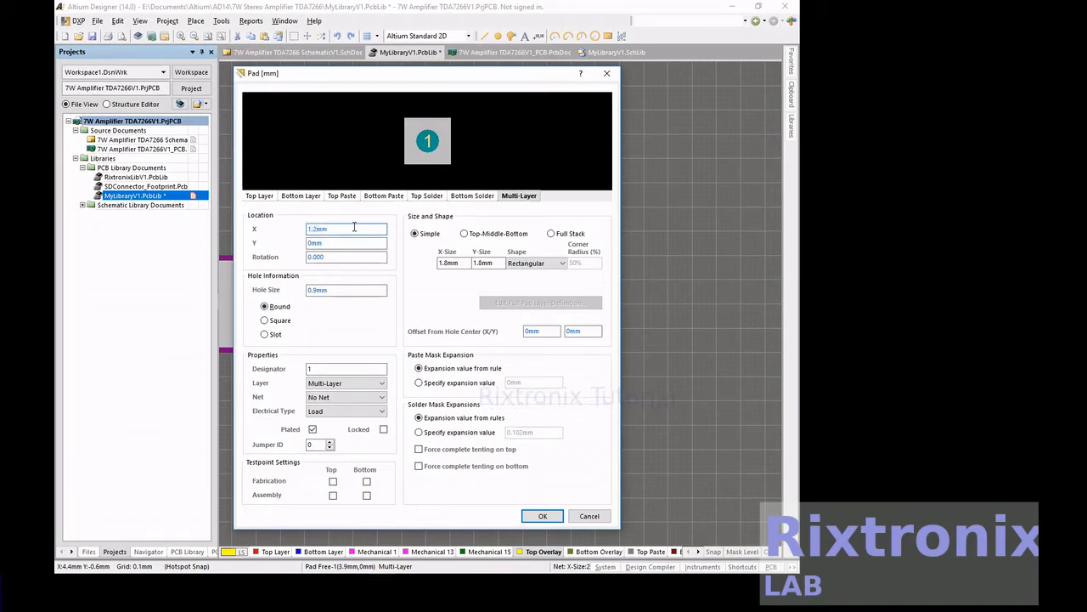
{"action": "left_click", "coordinate": [538, 264]}
{"action": "left_click", "coordinate": [542, 275]}
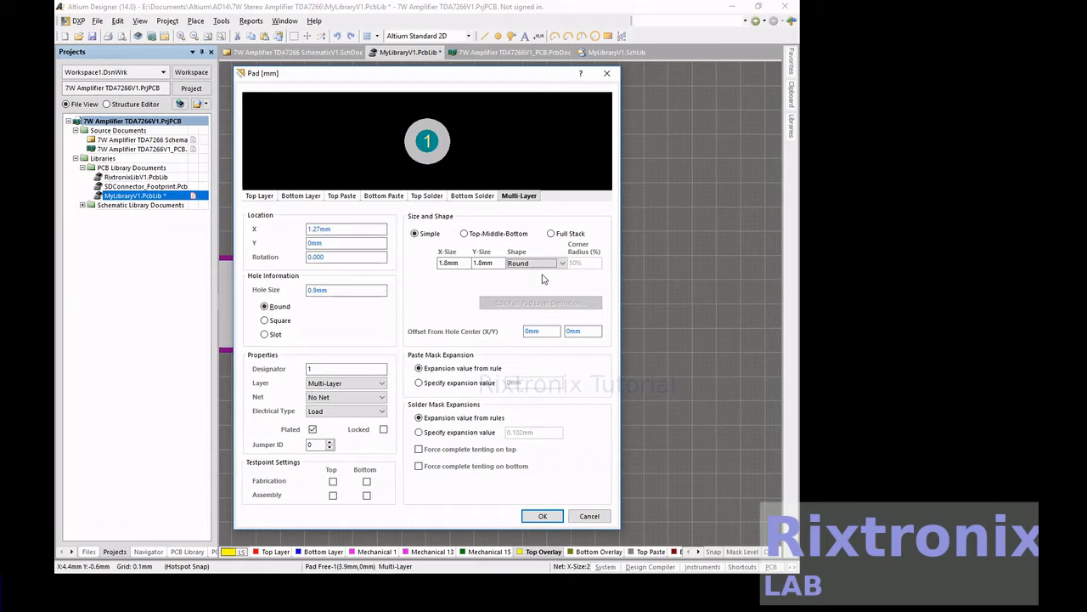
Set the round pad's Y location to 5.08 mm and its designator to 2, and apply the changes
{"action": "double_click", "coordinate": [361, 243]}
{"action": "key", "text": "Left"}
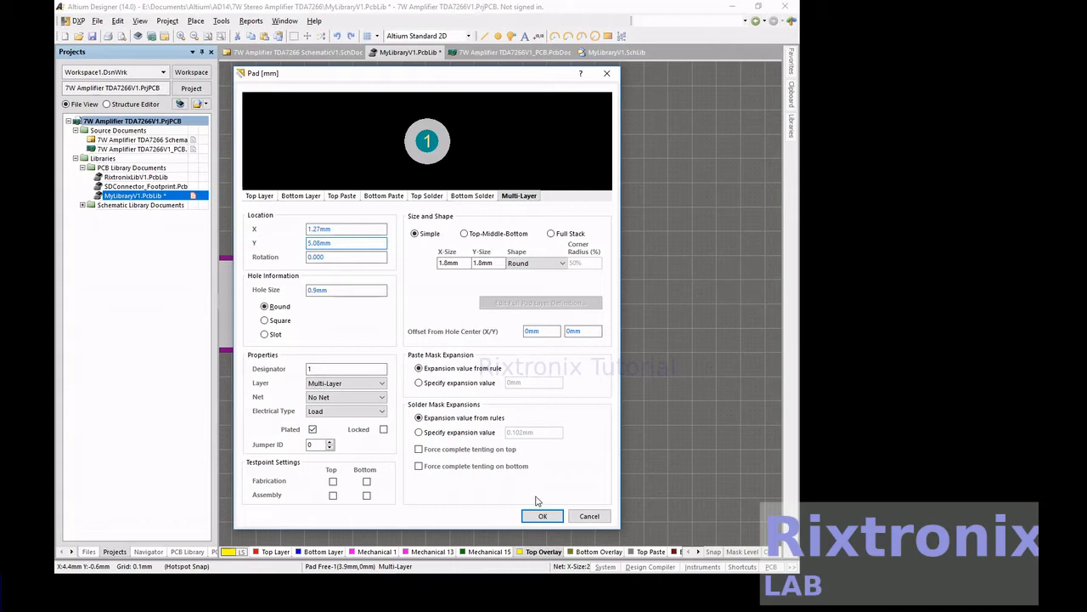
{"action": "left_click_drag", "start_coordinate": [324, 368], "coordinate": [276, 363]}
{"action": "type", "text": "2"}
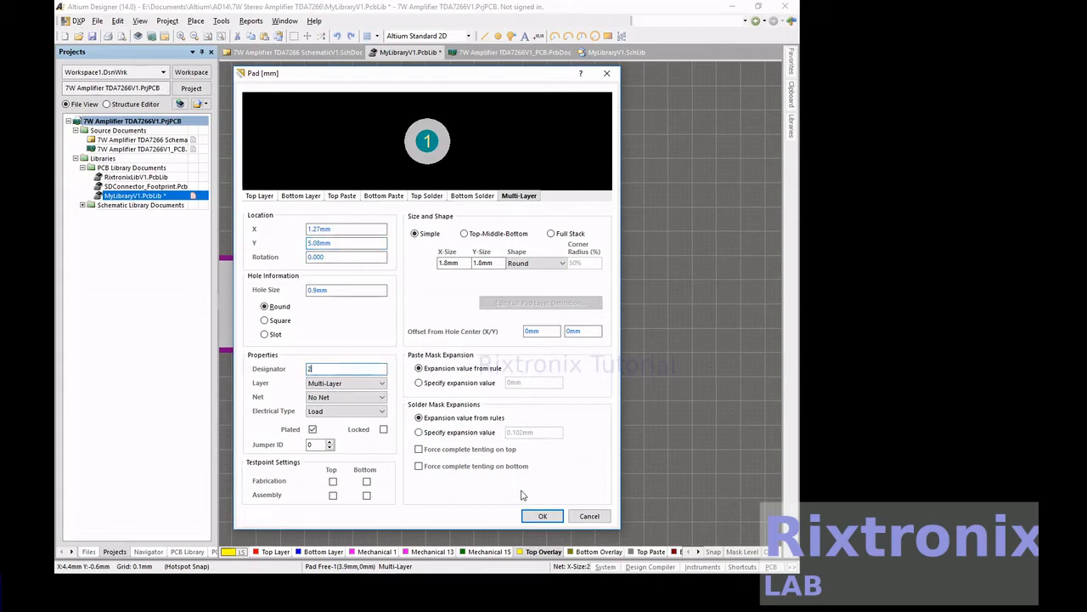
{"action": "left_click", "coordinate": [539, 515]}
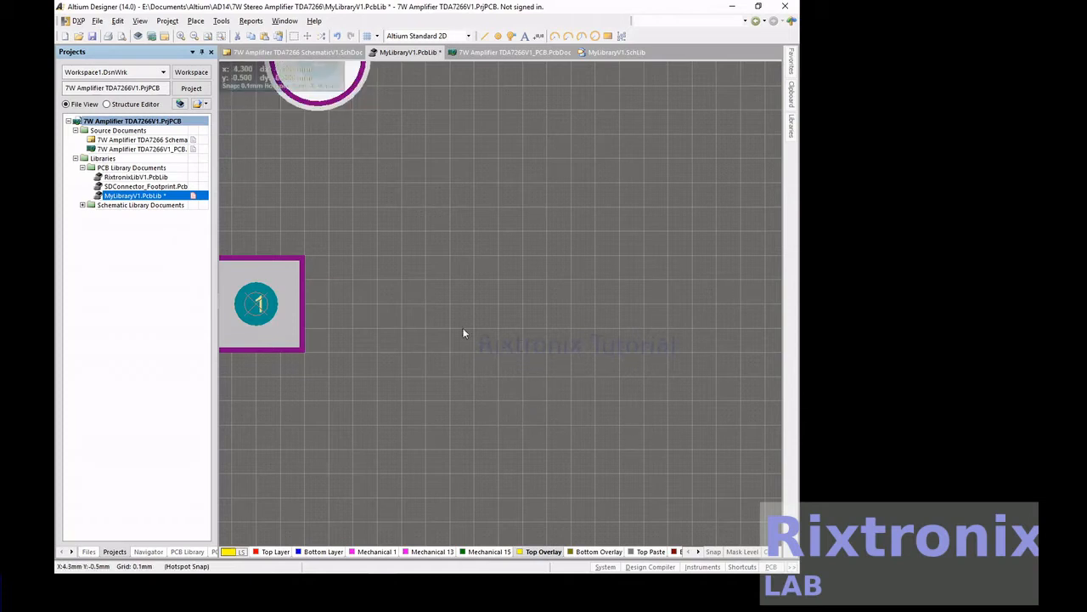
Copy pad 2 and paste the duplicate beside pad 1 at about X 3.8 mm, Y 0 mm
{"action": "scroll", "coordinate": [463, 333], "scroll_direction": "up", "scroll_amount": 3}
{"action": "scroll", "coordinate": [463, 333], "scroll_direction": "down", "scroll_amount": 2}
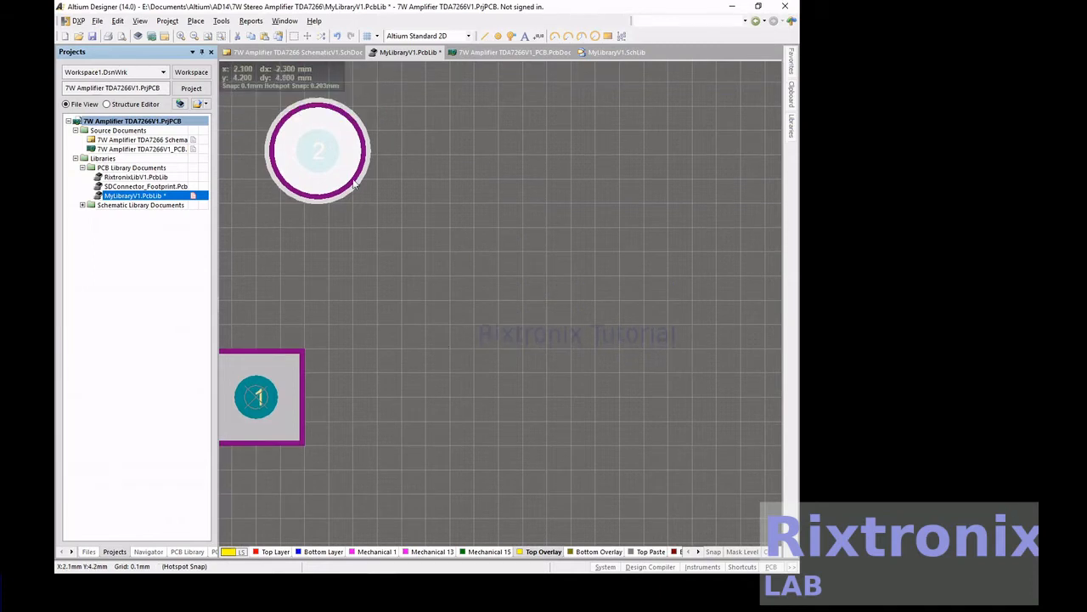
{"action": "left_click", "coordinate": [317, 159]}
{"action": "left_click", "coordinate": [317, 159]}
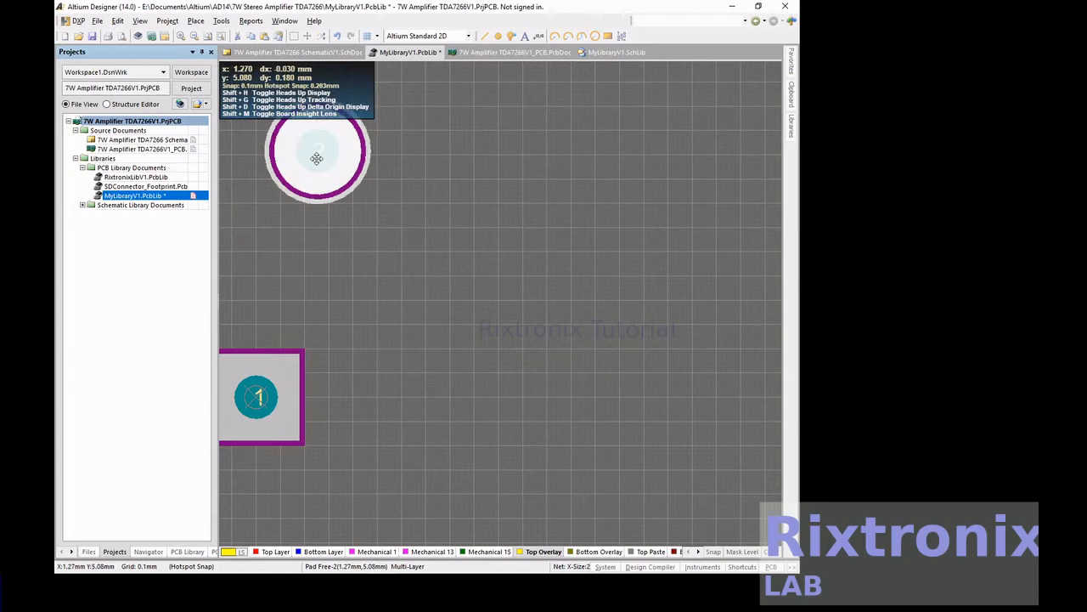
{"action": "left_click", "coordinate": [408, 400]}
{"action": "key", "text": "ctrl+v"}
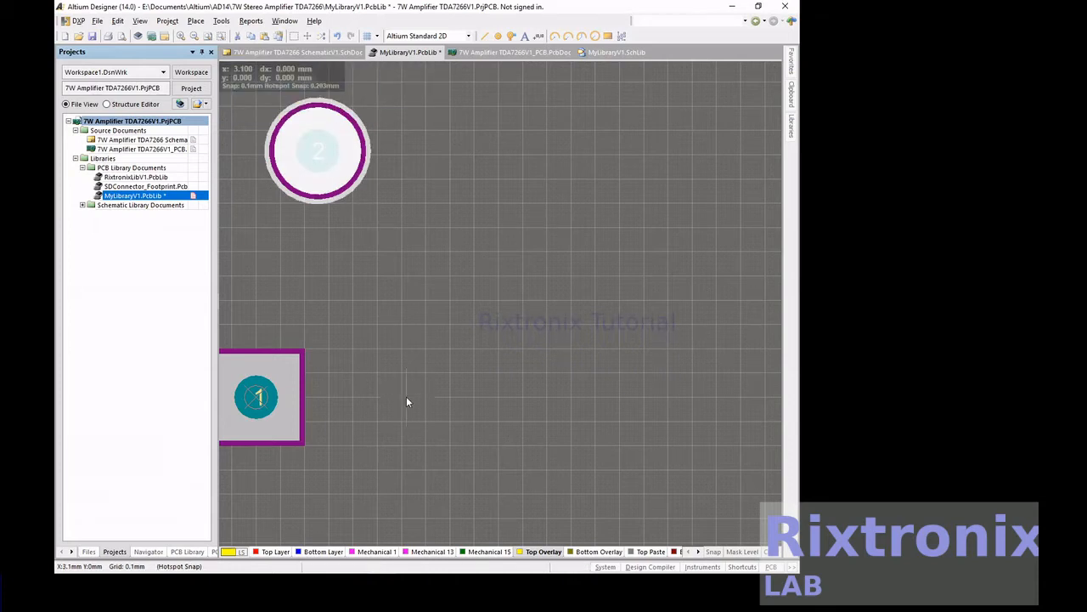
{"action": "scroll", "coordinate": [491, 492], "scroll_direction": "down", "scroll_amount": 2}
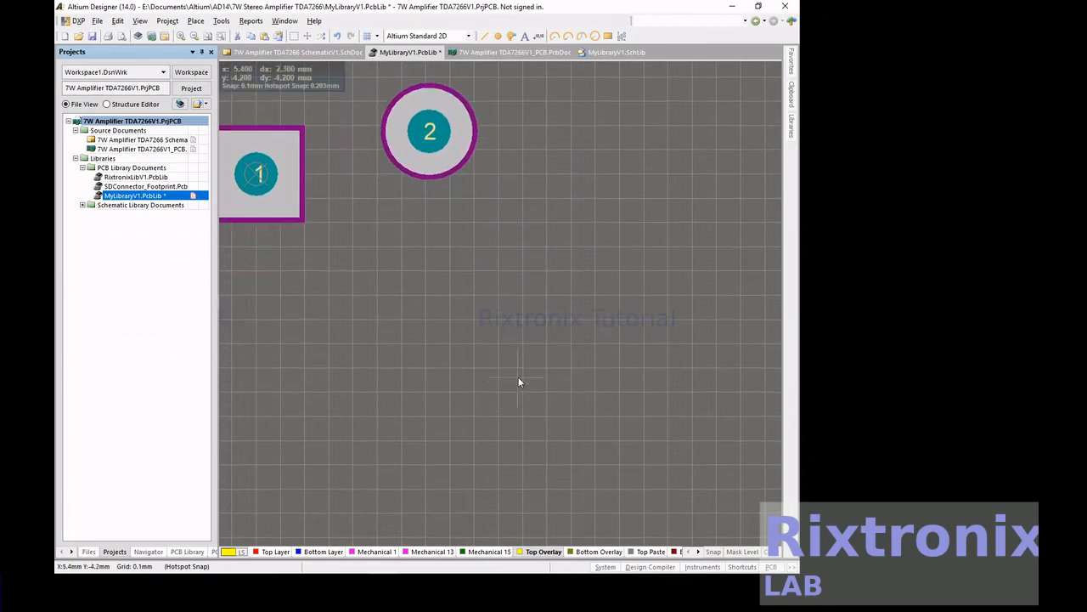
{"action": "scroll", "coordinate": [518, 376], "scroll_direction": "up", "scroll_amount": 2}
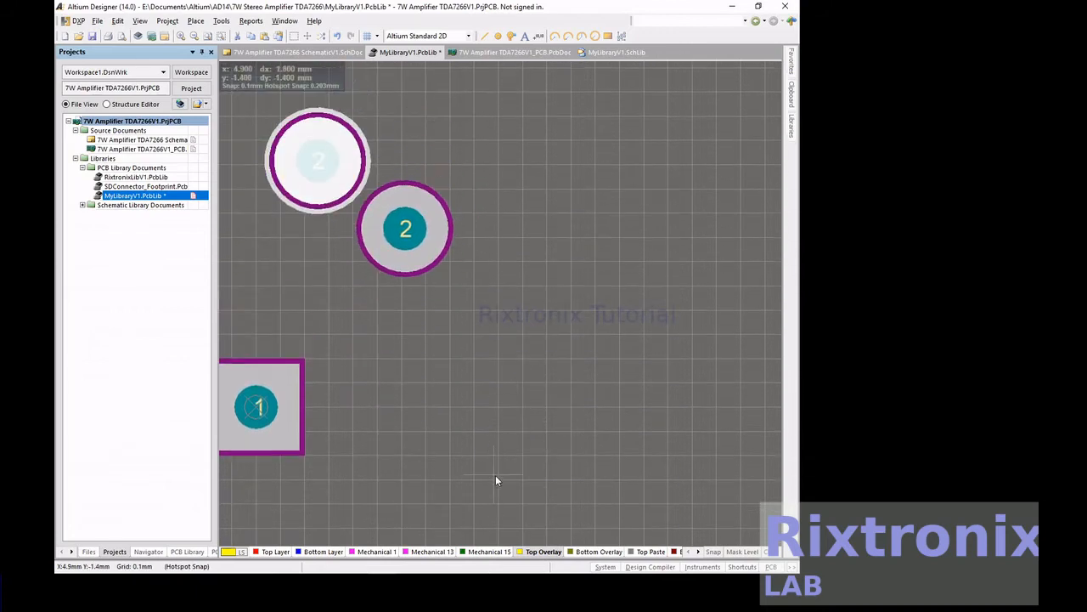
{"action": "scroll", "coordinate": [501, 489], "scroll_direction": "down", "scroll_amount": 2}
{"action": "left_click", "coordinate": [529, 413]}
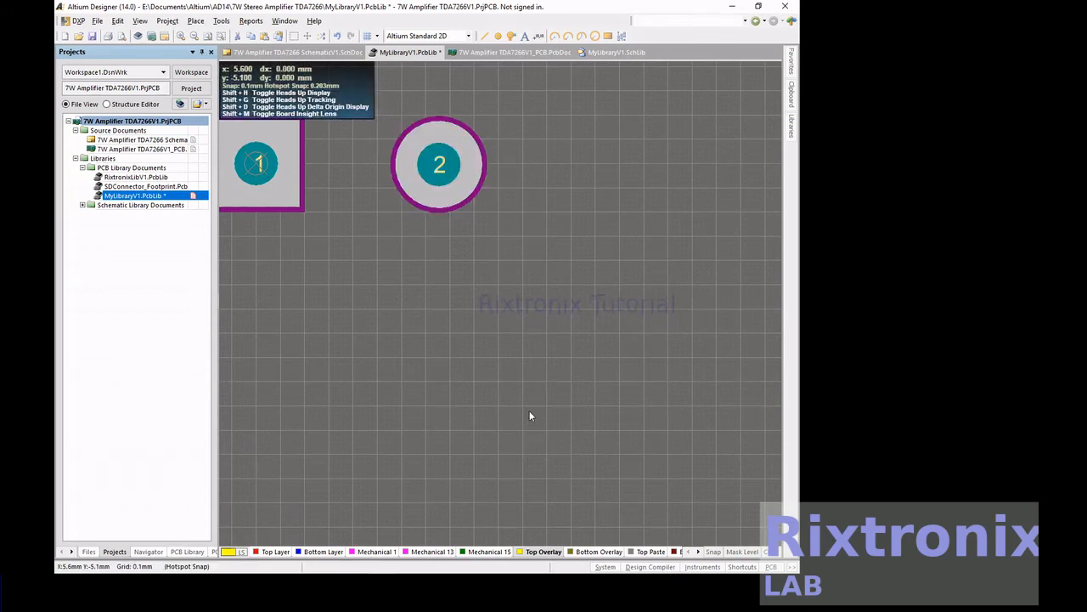
Set the newly pasted round pad's location to X 2.54 mm, Y 0 mm
{"action": "double_click", "coordinate": [440, 170]}
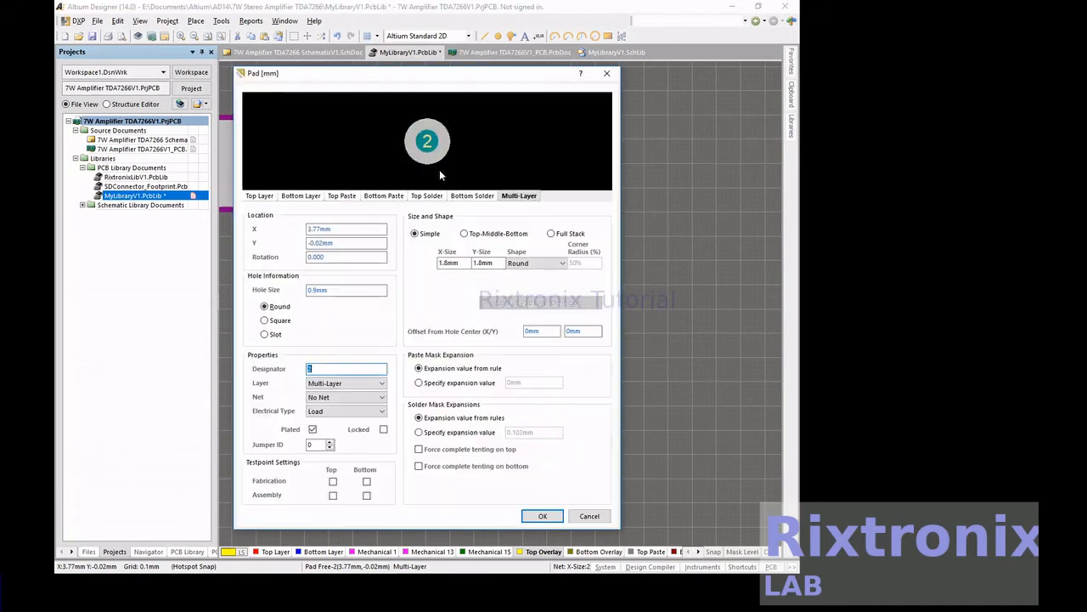
{"action": "double_click", "coordinate": [359, 243]}
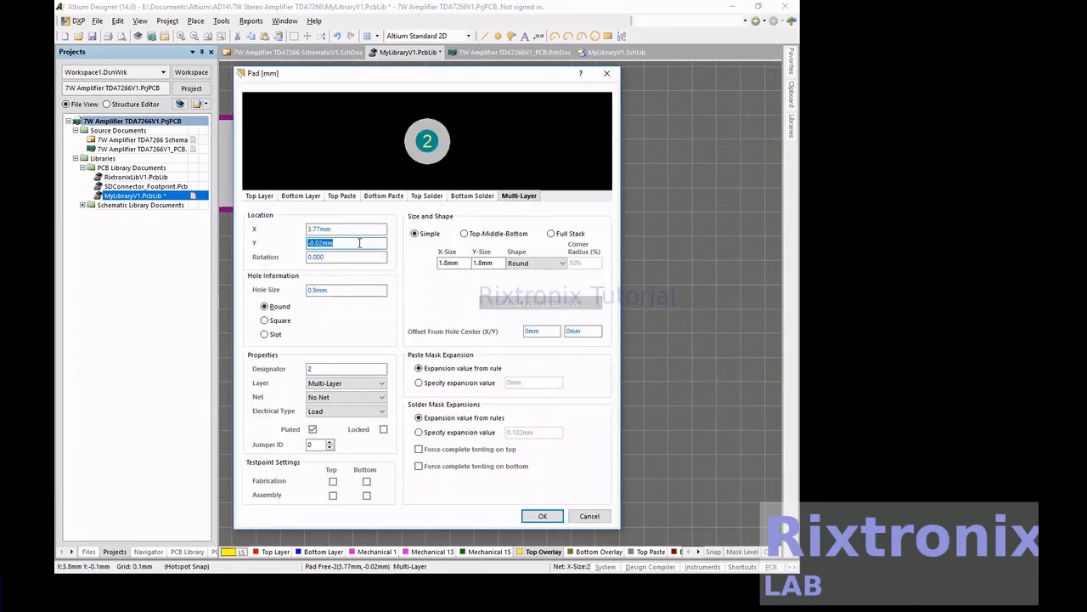
{"action": "type", "text": "0"}
{"action": "double_click", "coordinate": [348, 229]}
{"action": "type", "text": "2.54"}
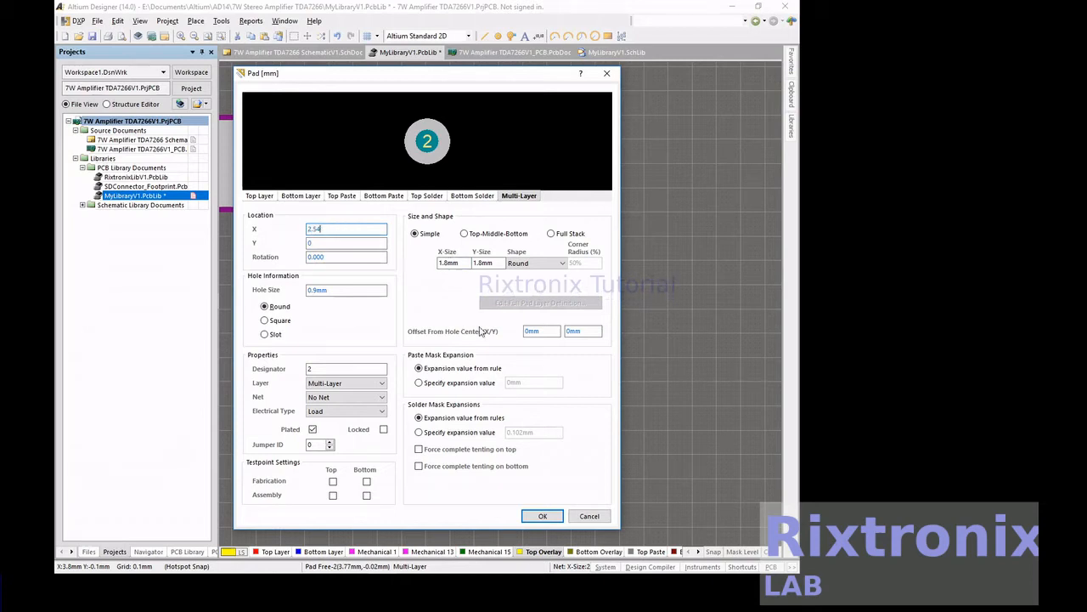
{"action": "left_click", "coordinate": [542, 515]}
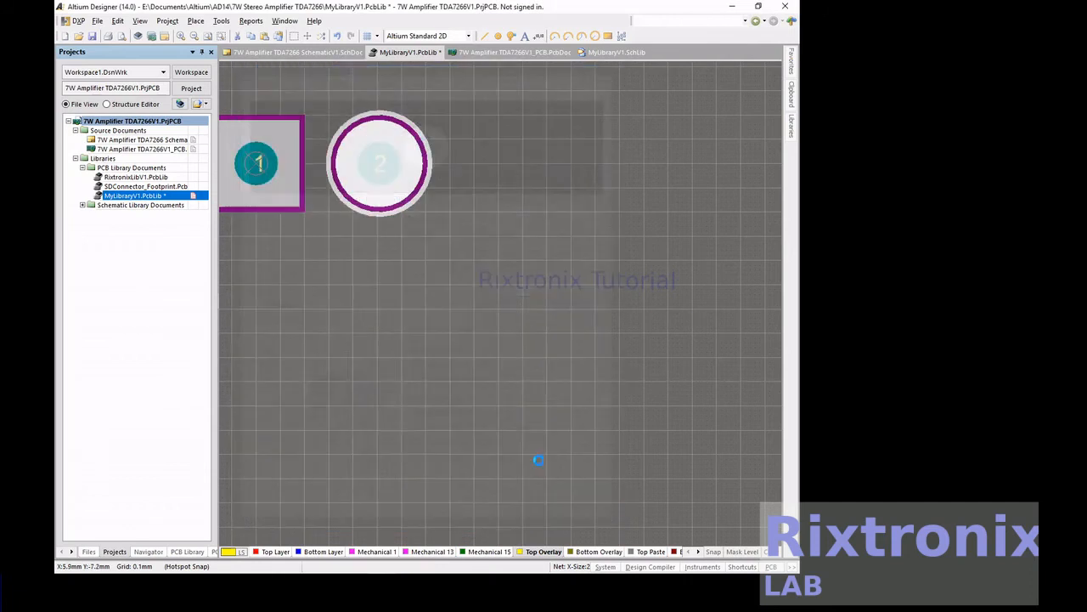
Set the designator of the round pad at X 2.54 mm, Y 0 mm to 3
{"action": "scroll", "coordinate": [514, 293], "scroll_direction": "up", "scroll_amount": 5}
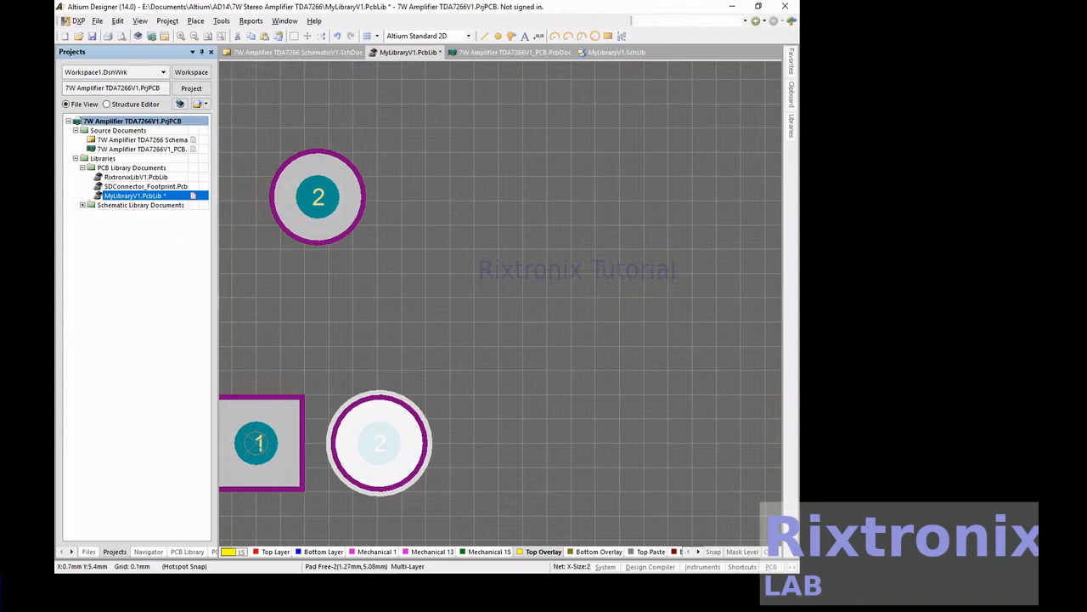
{"action": "key", "text": "v"}
{"action": "key", "text": "f"}
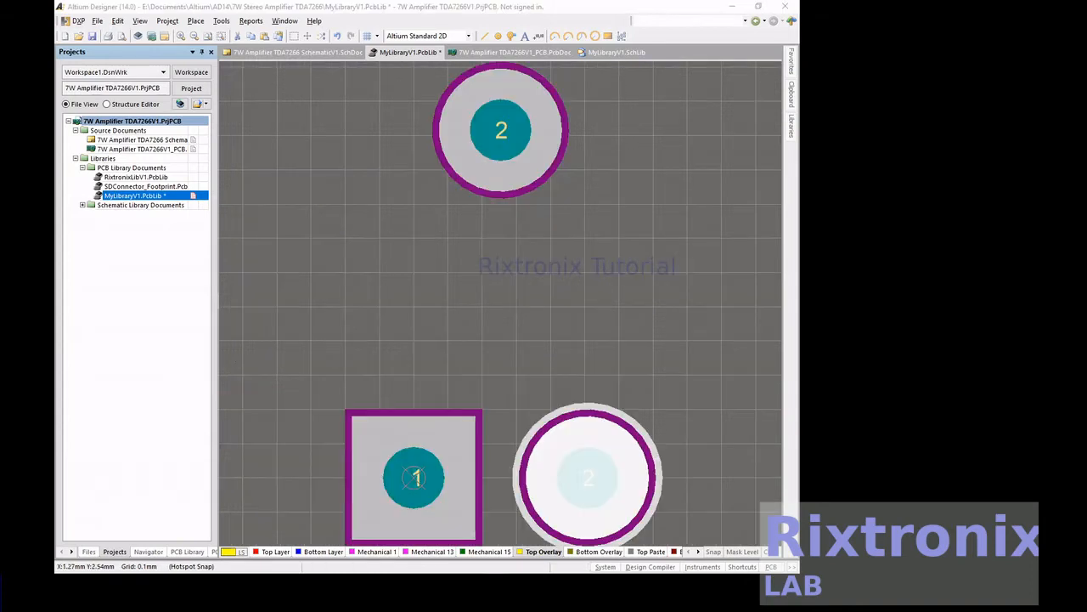
{"action": "key", "text": "Delete"}
{"action": "double_click", "coordinate": [585, 498]}
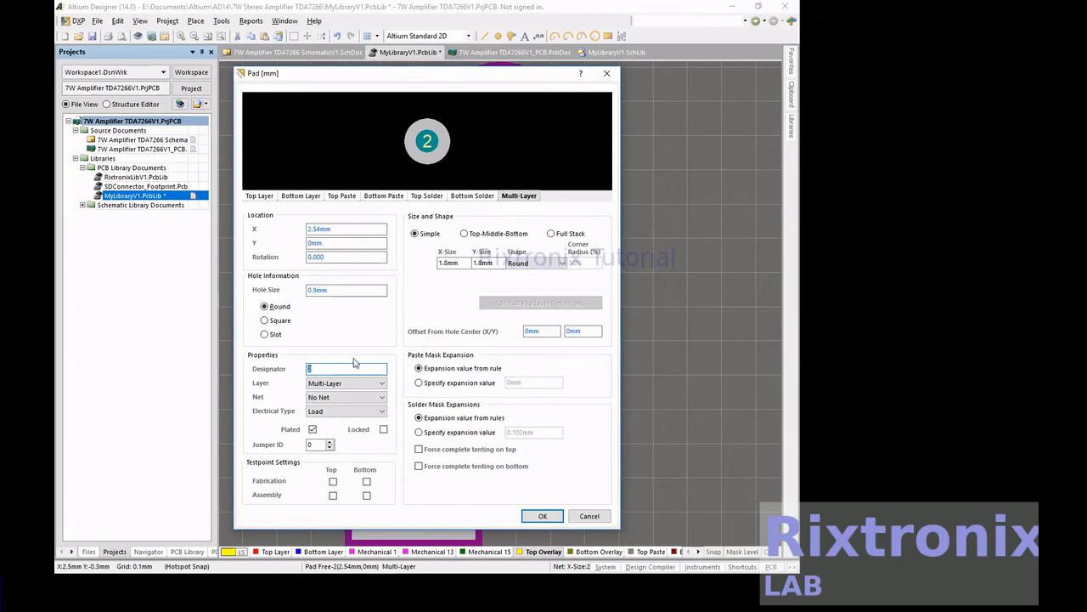
{"action": "left_click", "coordinate": [542, 516]}
{"action": "left_click", "coordinate": [665, 422]}
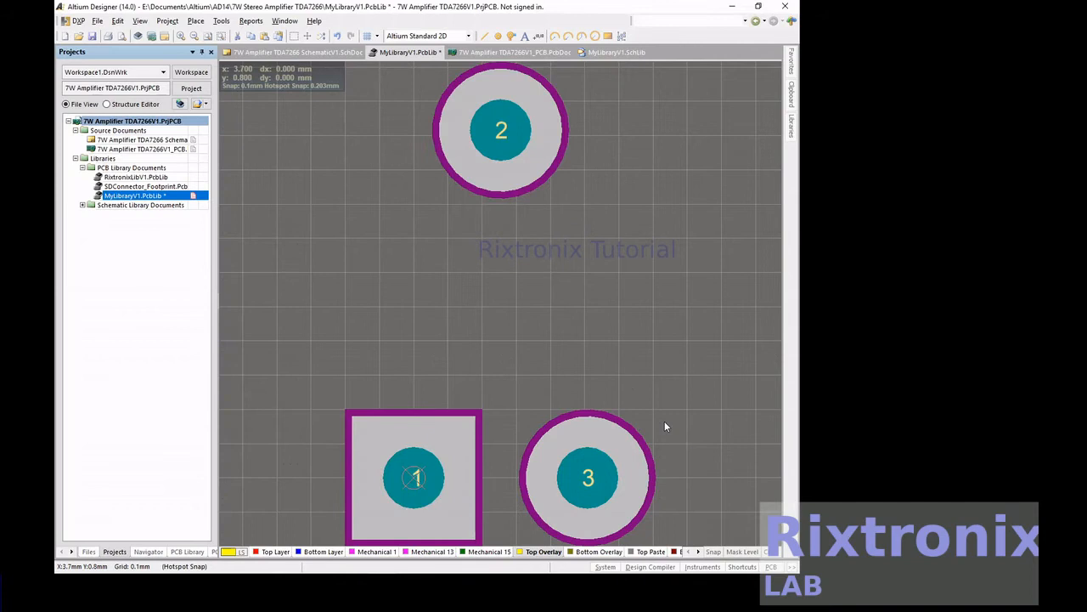
Check the location and pad properties of pad 2 in the upper row
{"action": "key", "text": "shift"}
{"action": "key", "text": "shift"}
{"action": "double_click", "coordinate": [502, 140]}
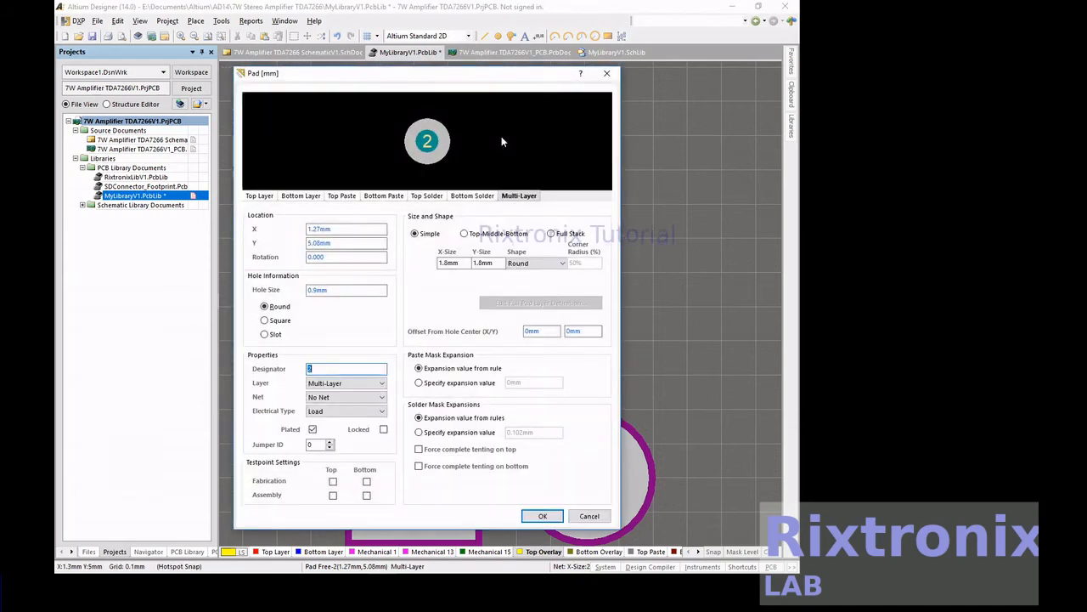
{"action": "key", "text": "Return"}
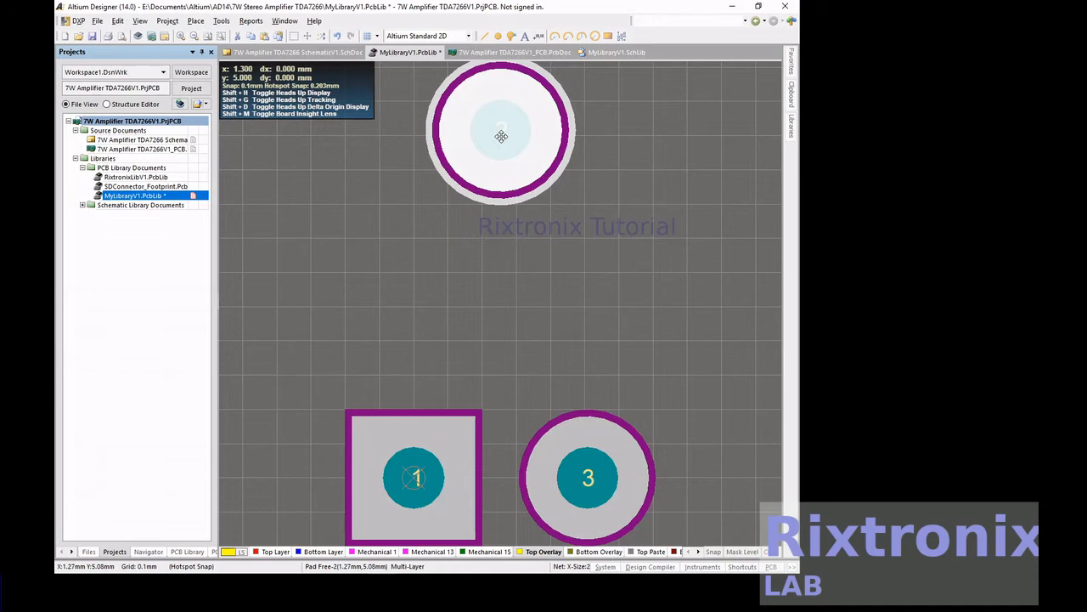
Duplicate pad 2 in the upper row and set the copy's location to X 3.81 mm, Y 5.08 mm
{"action": "key", "text": "shift+h"}
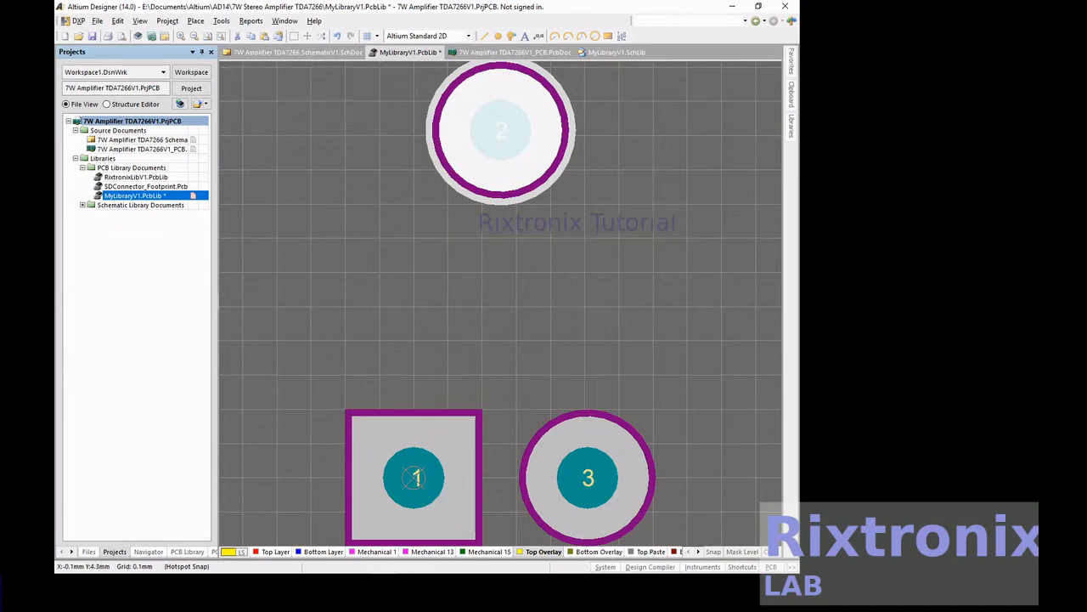
{"action": "double_click", "coordinate": [692, 151]}
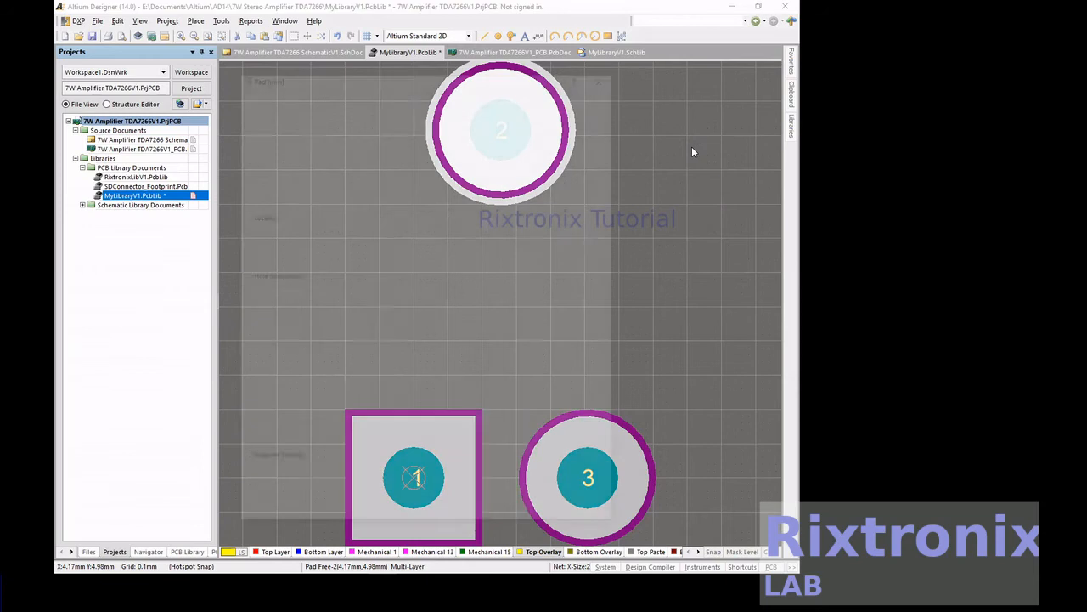
{"action": "left_click_drag", "start_coordinate": [352, 244], "coordinate": [297, 248]}
{"action": "type", "text": "5"}
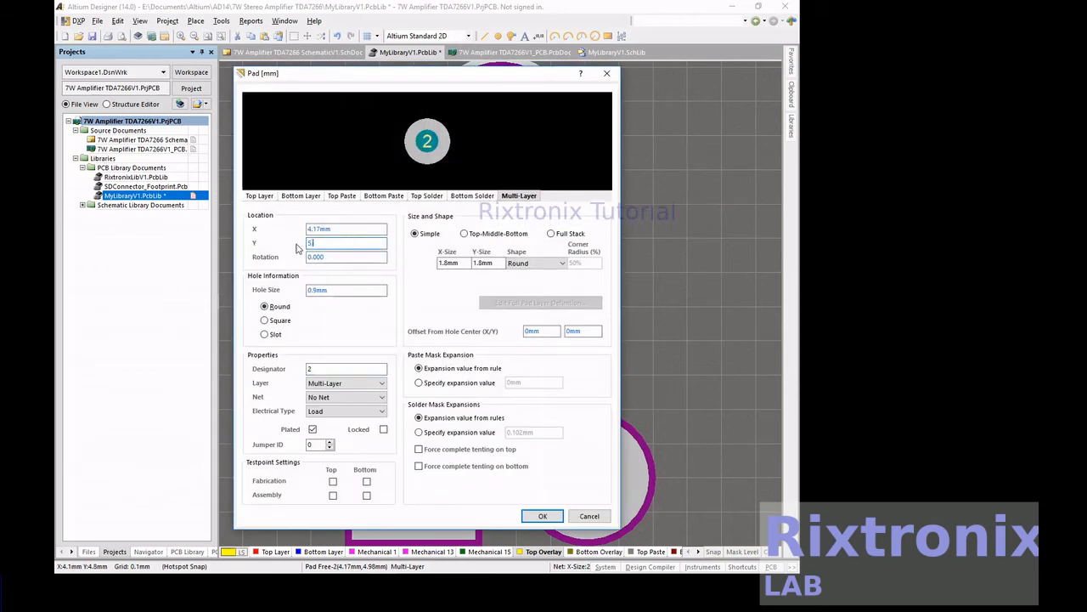
{"action": "type", "text": ".08"}
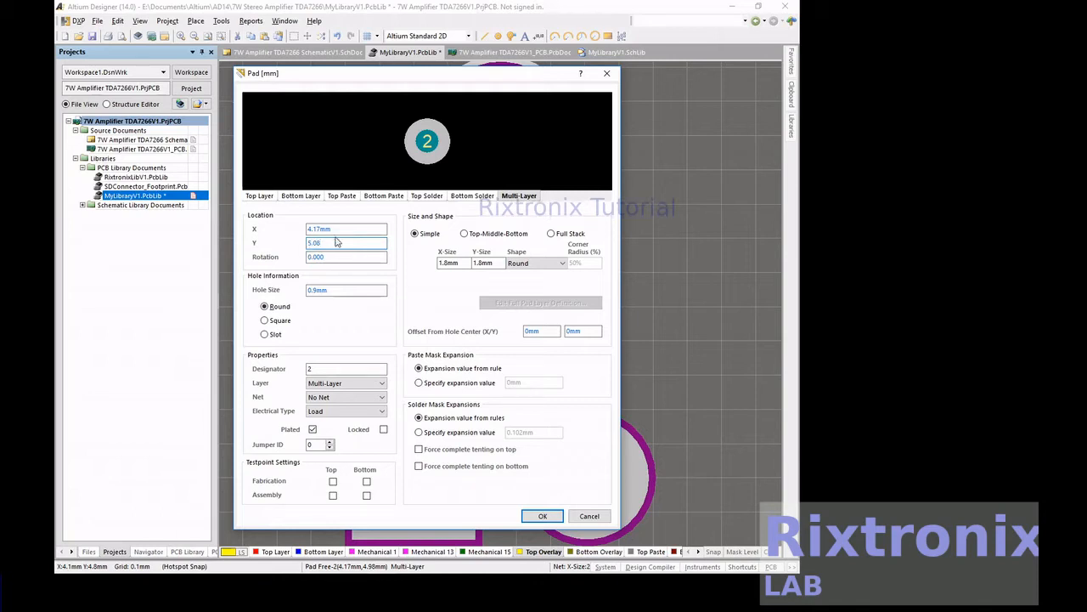
{"action": "left_click_drag", "start_coordinate": [344, 230], "coordinate": [293, 230]}
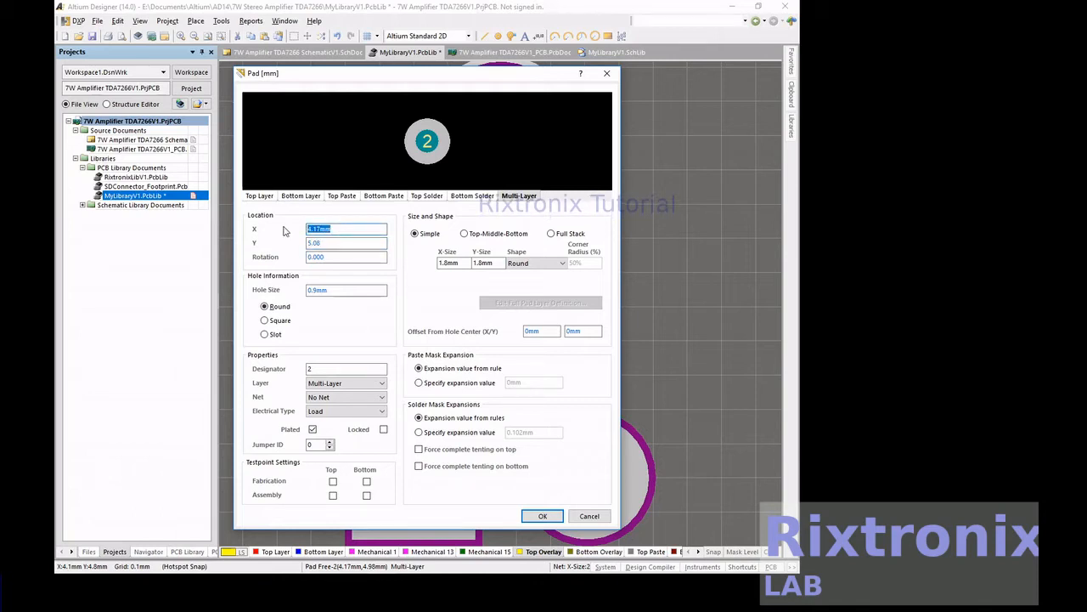
{"action": "type", "text": "3.8"}
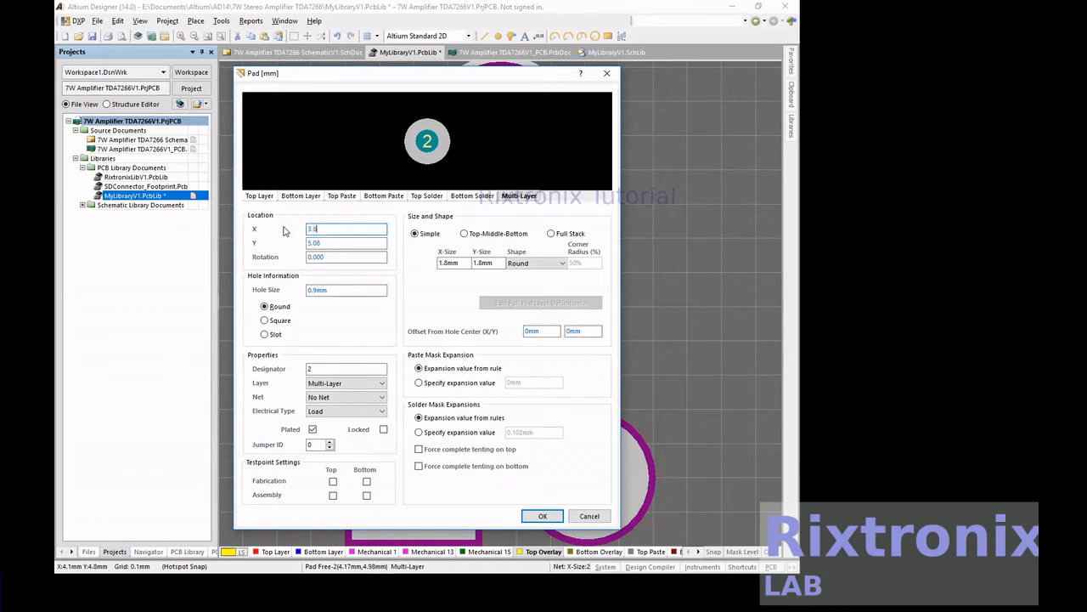
{"action": "type", "text": "1"}
{"action": "left_click", "coordinate": [542, 516]}
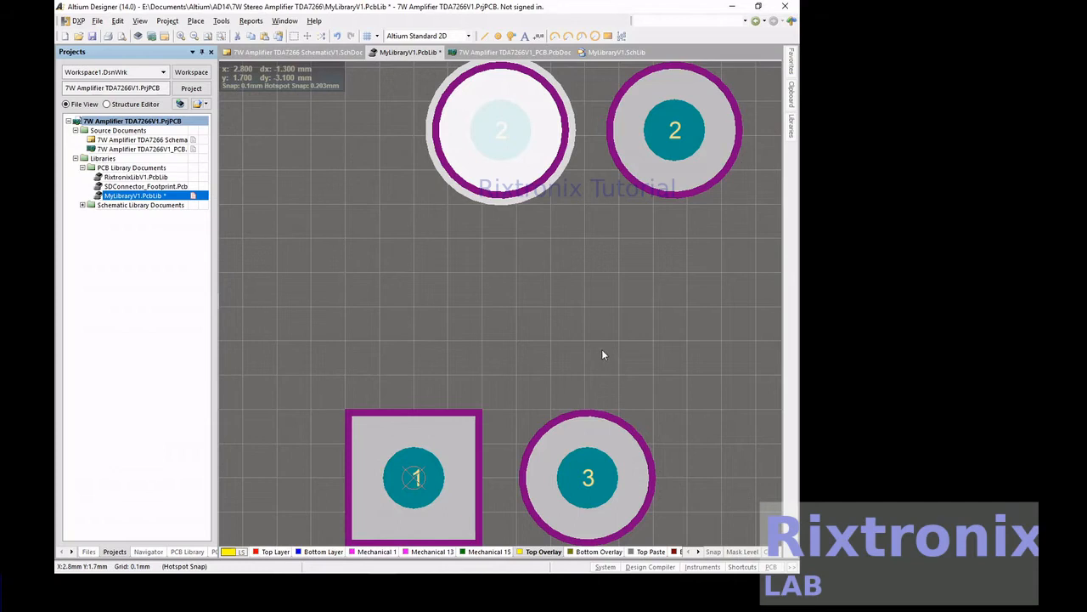
Set the designator of the pad at X 3.81 mm, Y 5.08 mm to 4
{"action": "double_click", "coordinate": [682, 127]}
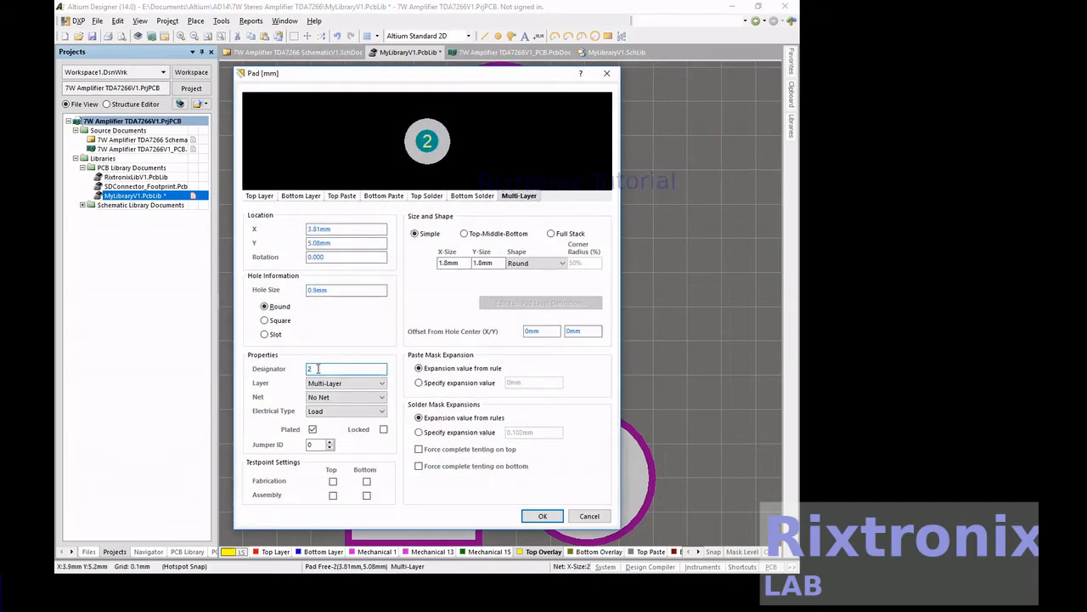
{"action": "type", "text": "4"}
{"action": "left_click", "coordinate": [529, 515]}
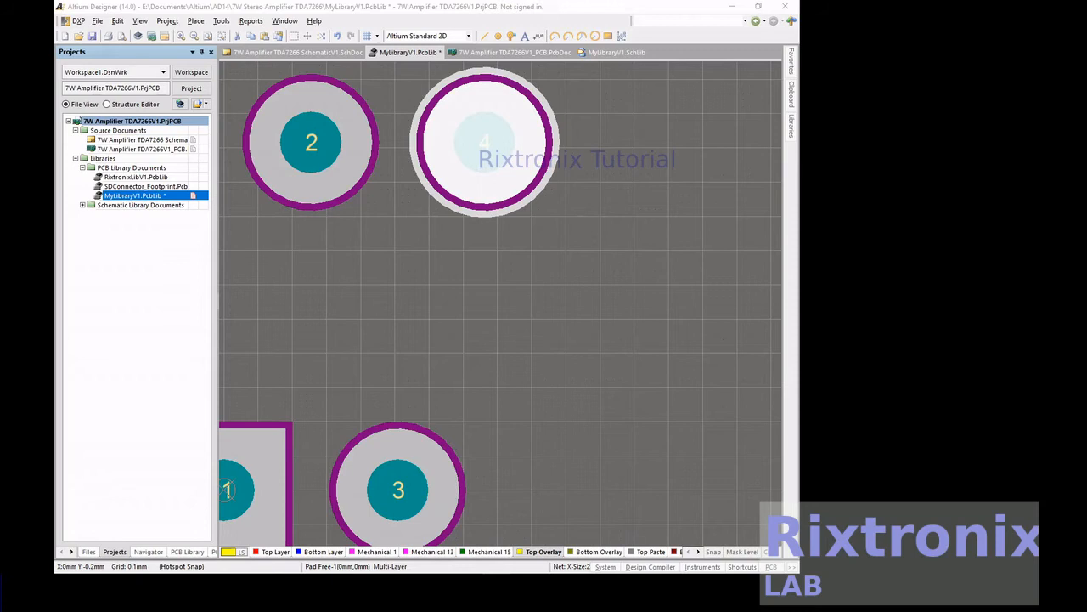
Copy pad 3 and paste the duplicate beside it in the lower row at about X 5.44 mm, Y 0.1 mm
{"action": "left_click", "coordinate": [394, 492]}
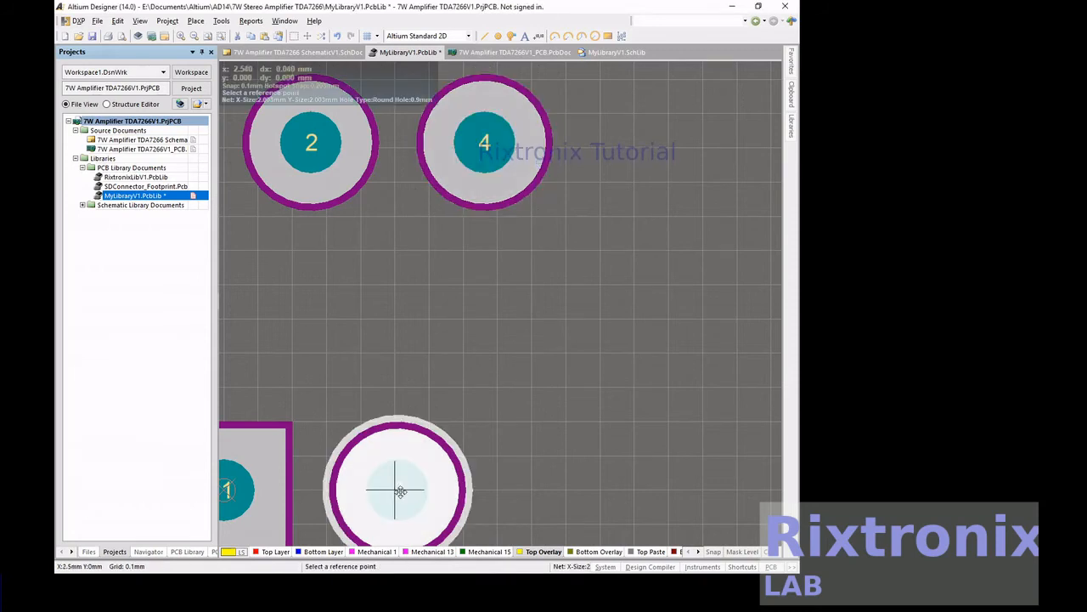
{"action": "key", "text": "ctrl+c"}
{"action": "left_click", "coordinate": [538, 464]}
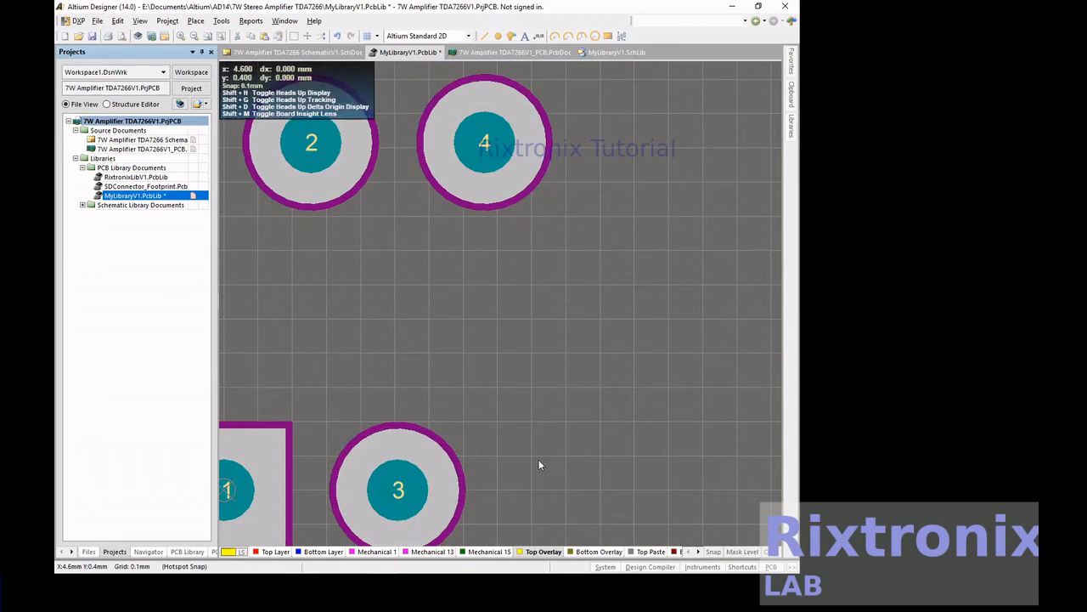
{"action": "key", "text": "ctrl+v"}
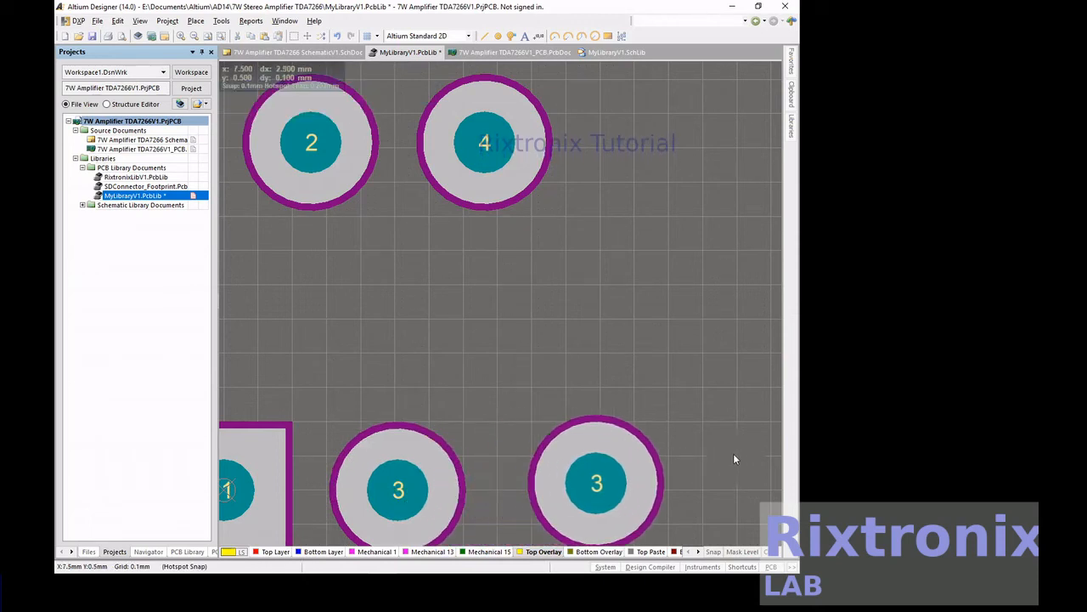
Set the duplicated pad 3's location to X 5.08 mm, Y 0 mm and its designator to 5
{"action": "double_click", "coordinate": [624, 482]}
{"action": "double_click", "coordinate": [344, 229]}
{"action": "key", "text": "Left"}
{"action": "key", "text": "Left"}
{"action": "key", "text": "Left"}
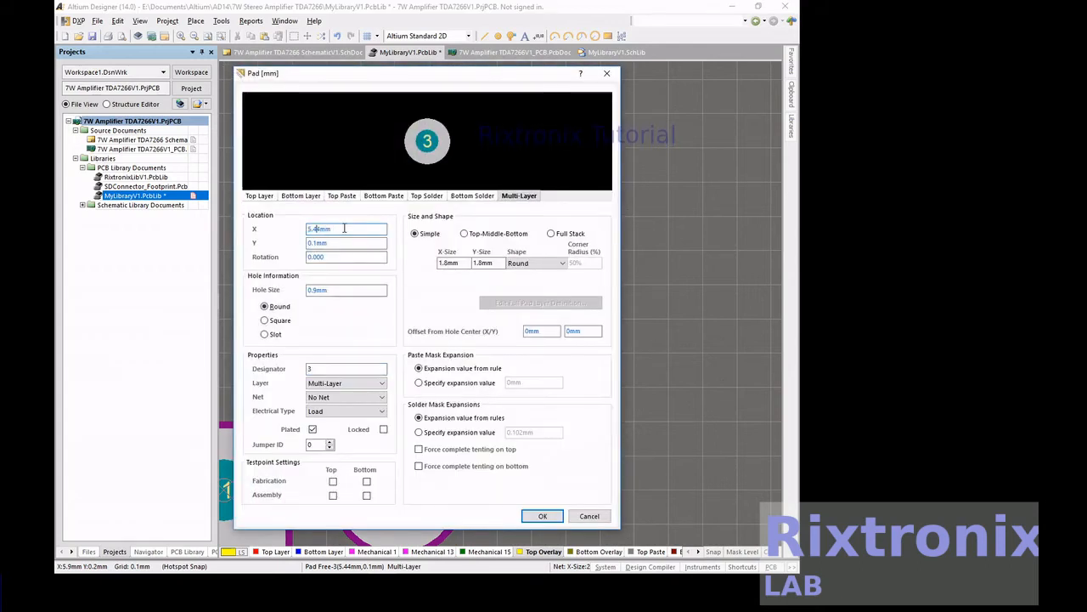
{"action": "type", "text": "8"}
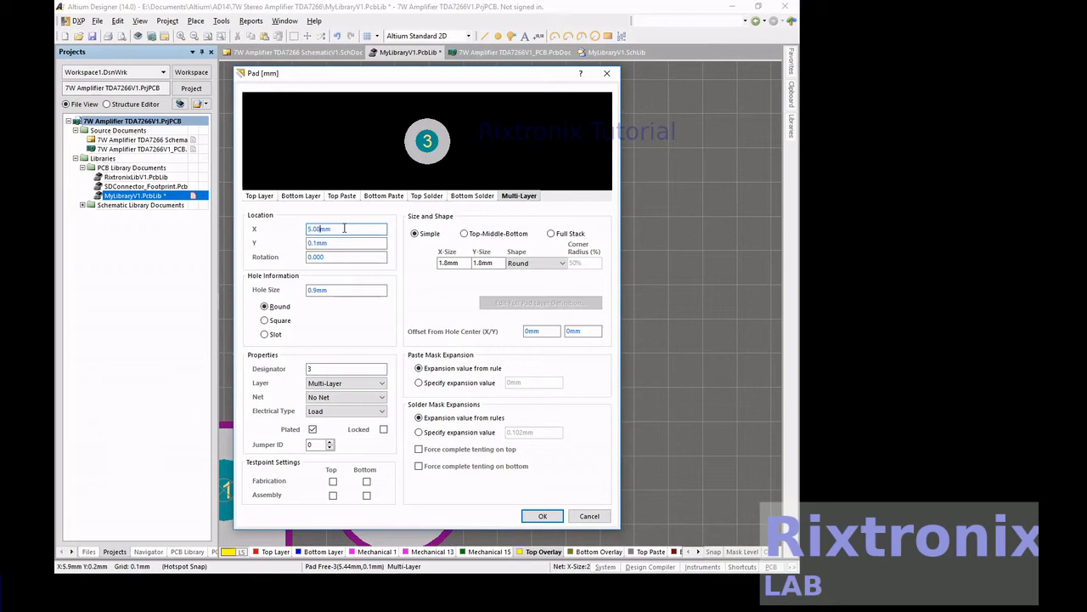
{"action": "double_click", "coordinate": [337, 242]}
{"action": "key", "text": "Left"}
{"action": "key", "text": "Left"}
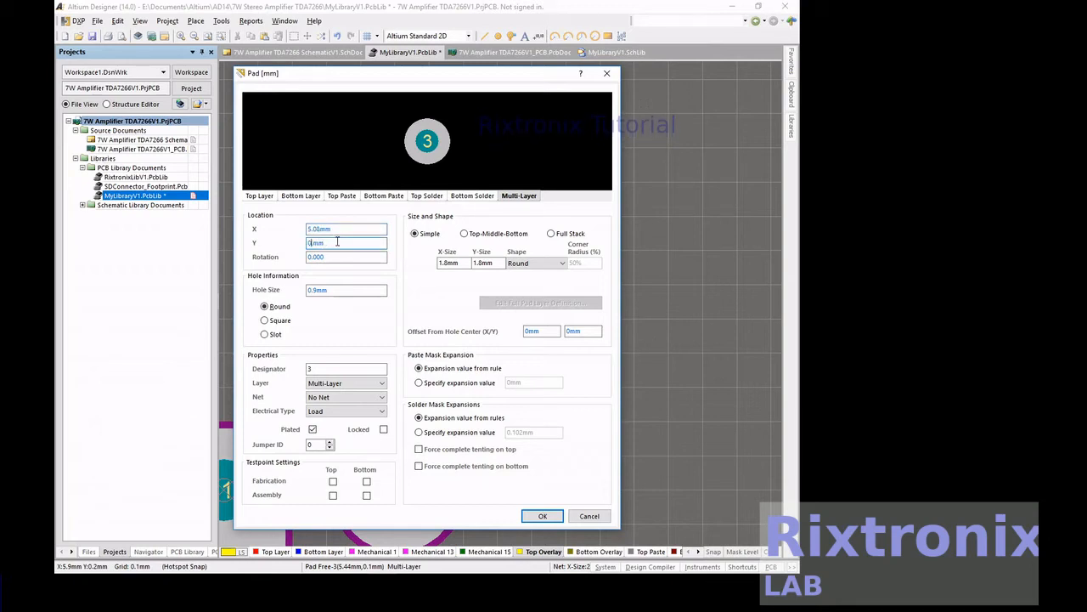
{"action": "left_click", "coordinate": [542, 515]}
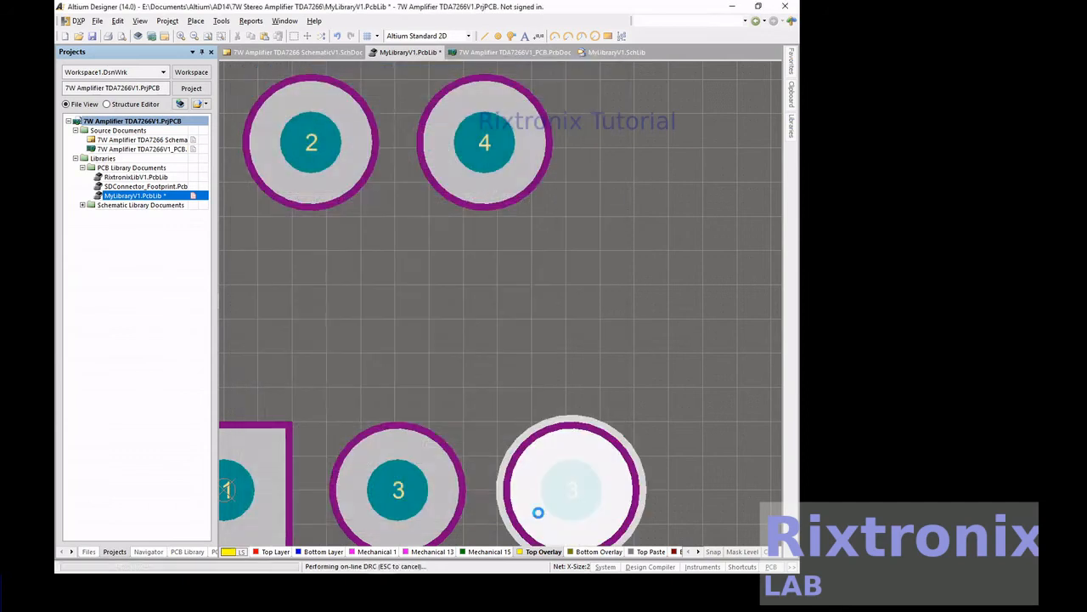
{"action": "double_click", "coordinate": [590, 485]}
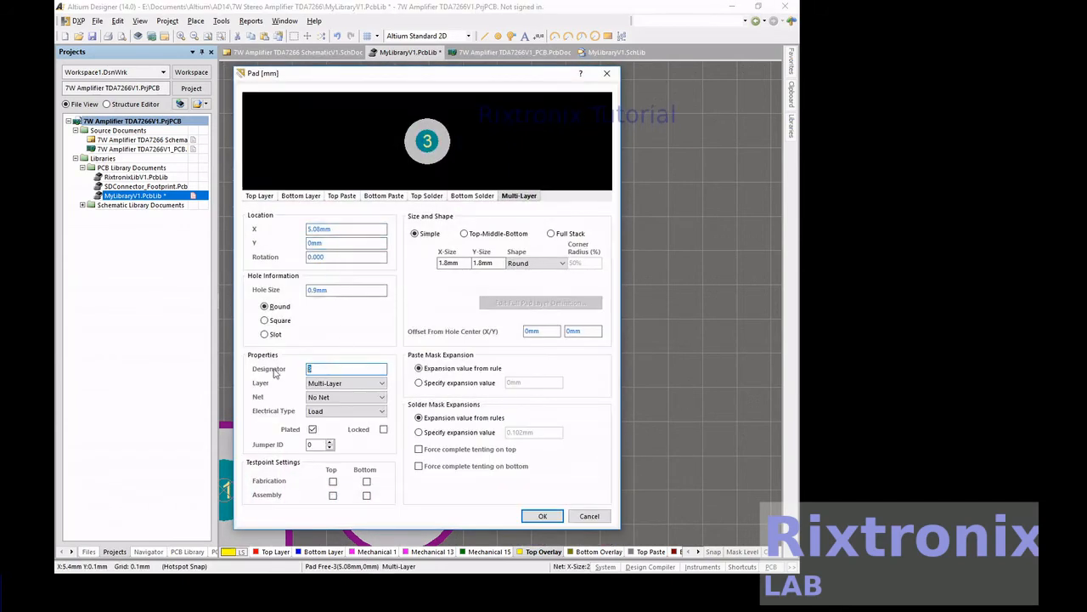
{"action": "left_click", "coordinate": [542, 516]}
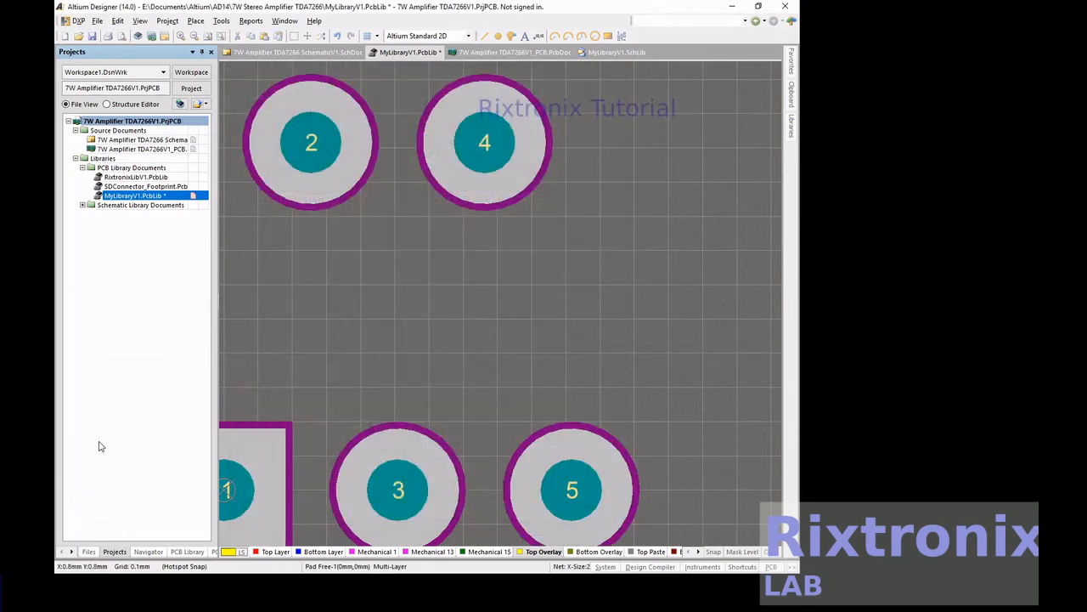
Copy pad 4 and paste the duplicate beside it in the upper row at about X 6.31 mm, Y 5.08 mm
{"action": "left_click_drag", "start_coordinate": [463, 165], "coordinate": [469, 160]}
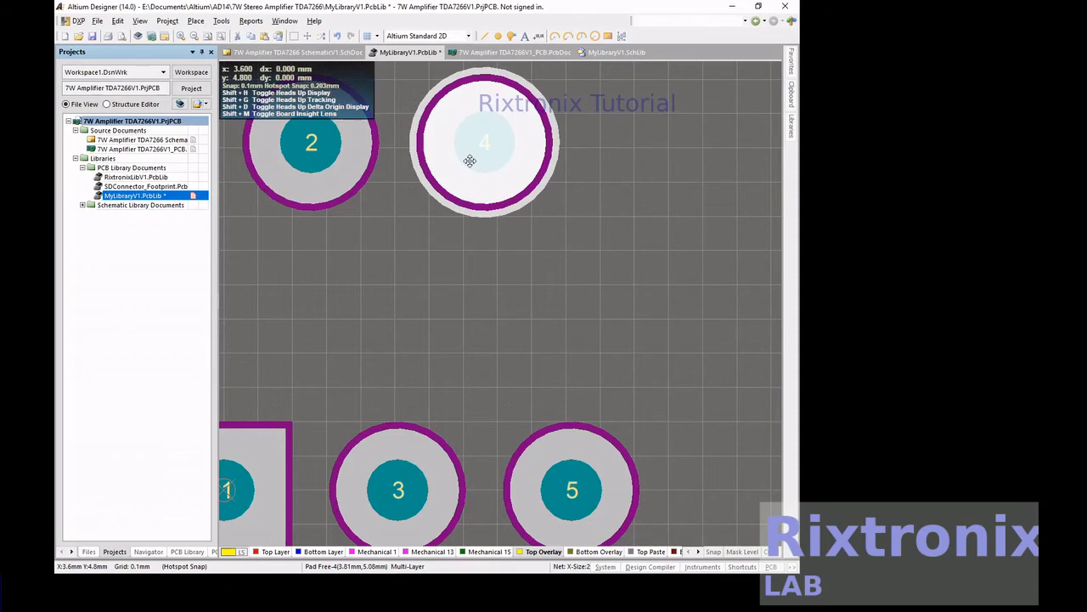
{"action": "left_click", "coordinate": [594, 196]}
{"action": "right_click", "coordinate": [594, 193]}
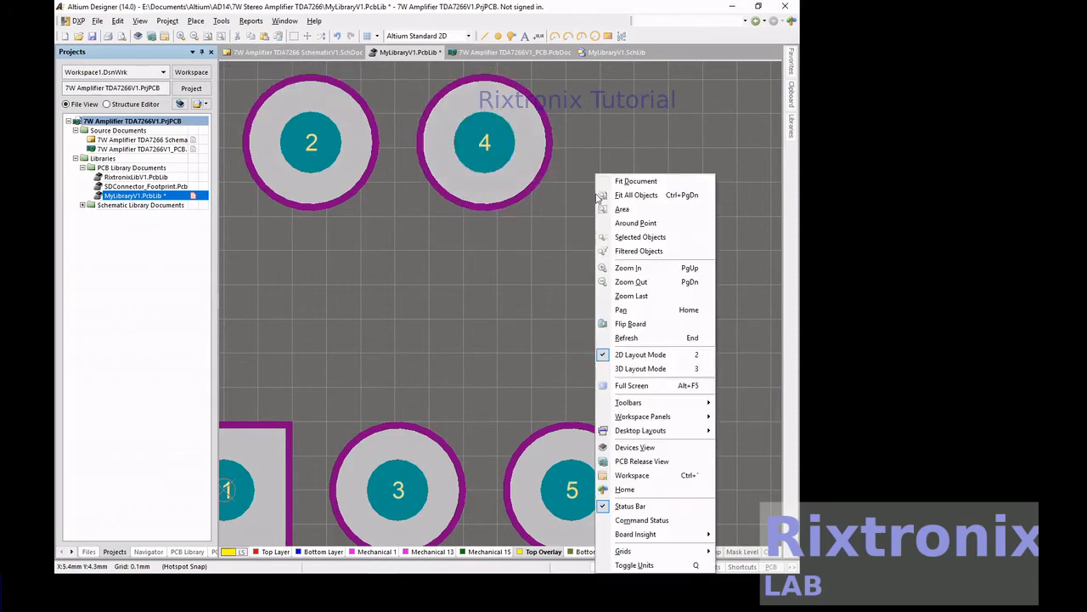
{"action": "left_click", "coordinate": [573, 134]}
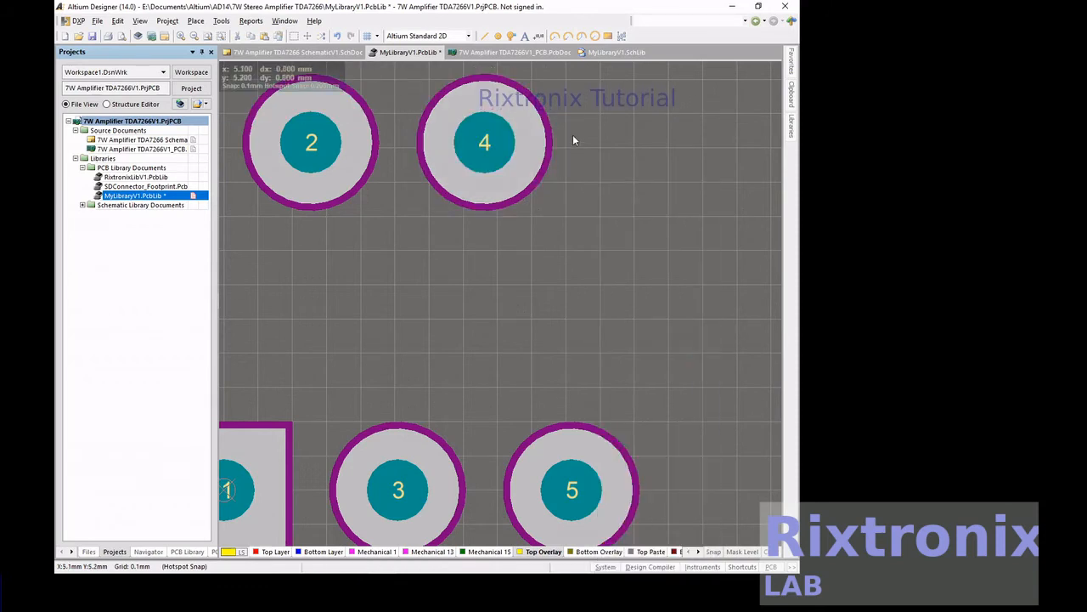
{"action": "left_click", "coordinate": [766, 197]}
Set the X location of the duplicated pad 4 in the upper row to 6.35 mm
{"action": "double_click", "coordinate": [671, 161]}
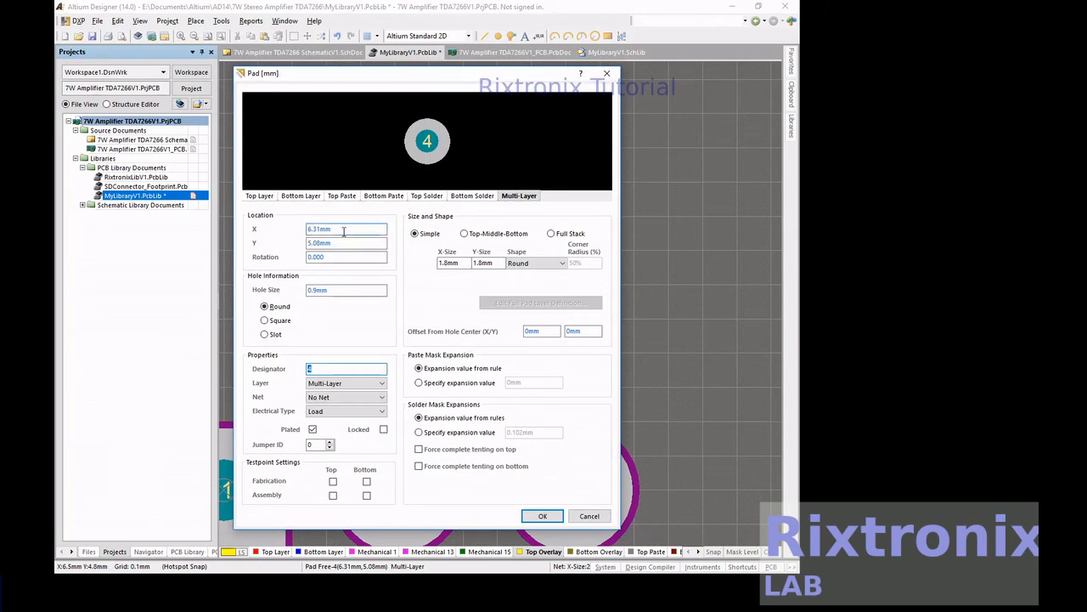
{"action": "left_click", "coordinate": [344, 228]}
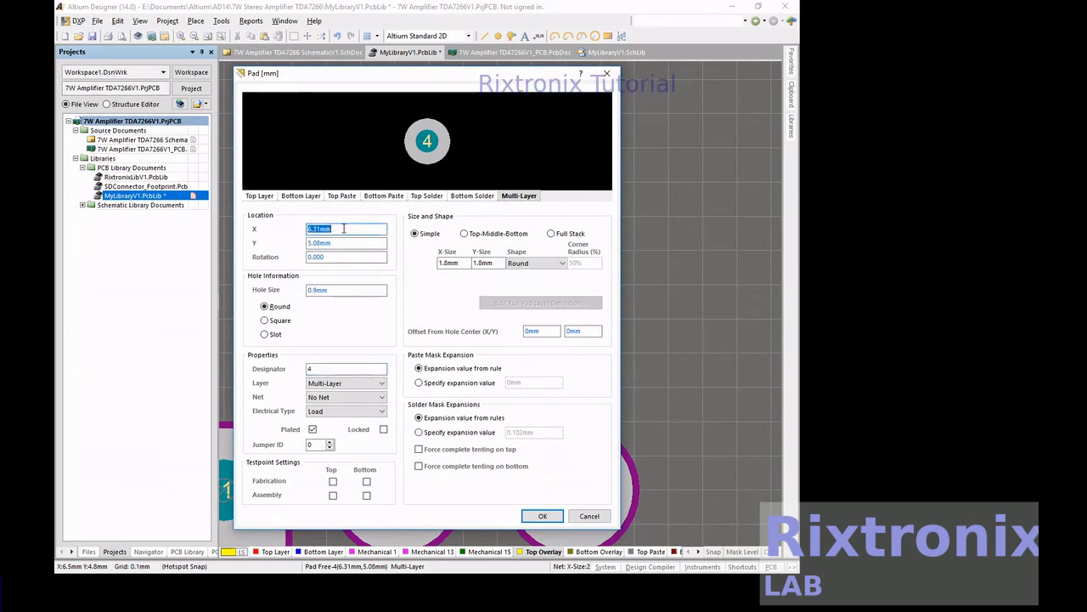
{"action": "left_click", "coordinate": [344, 228]}
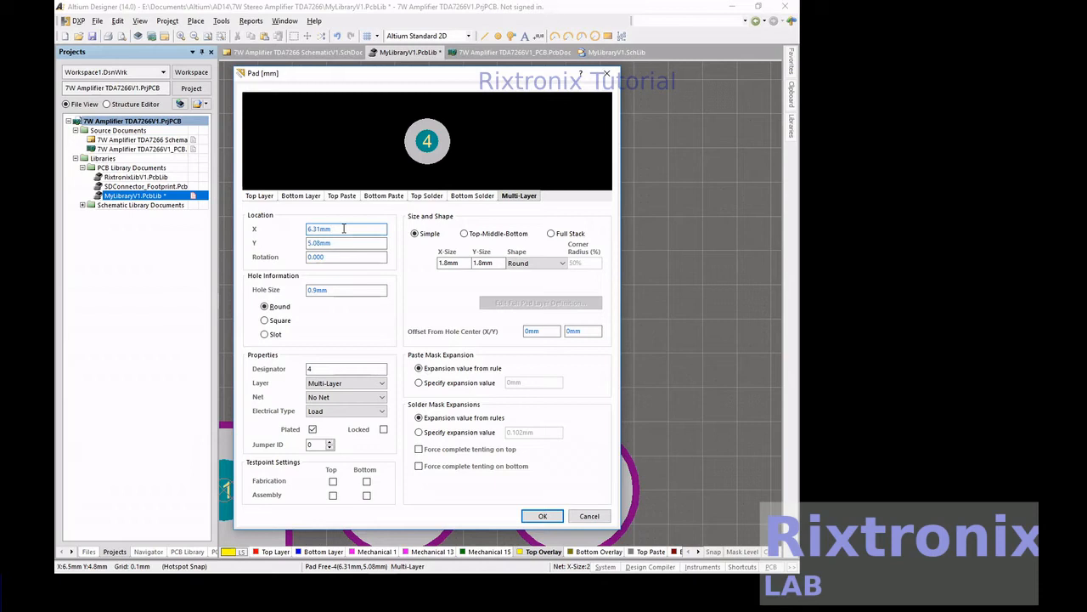
{"action": "key", "text": "Left"}
{"action": "key", "text": "Left"}
{"action": "key", "text": "Left"}
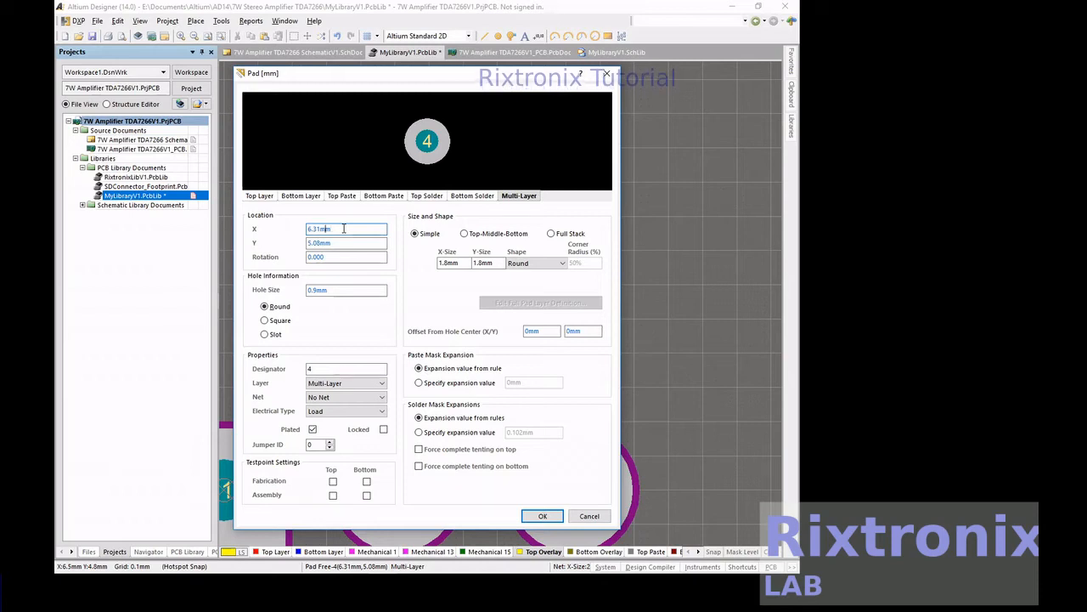
{"action": "key", "text": "shift+Left"}
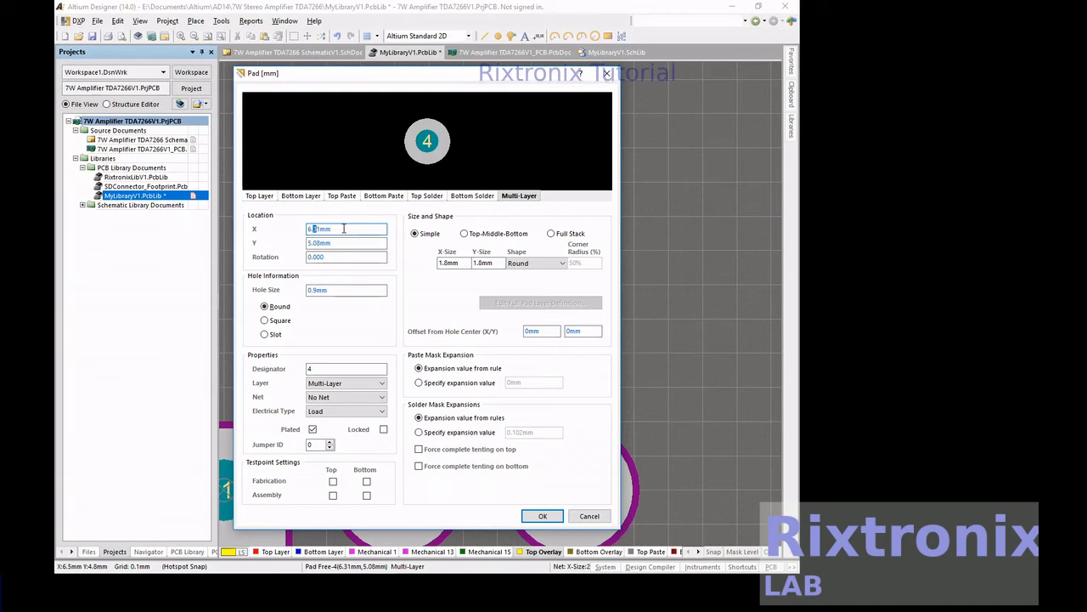
{"action": "key", "text": "shift+Right"}
{"action": "key", "text": "shift+Right"}
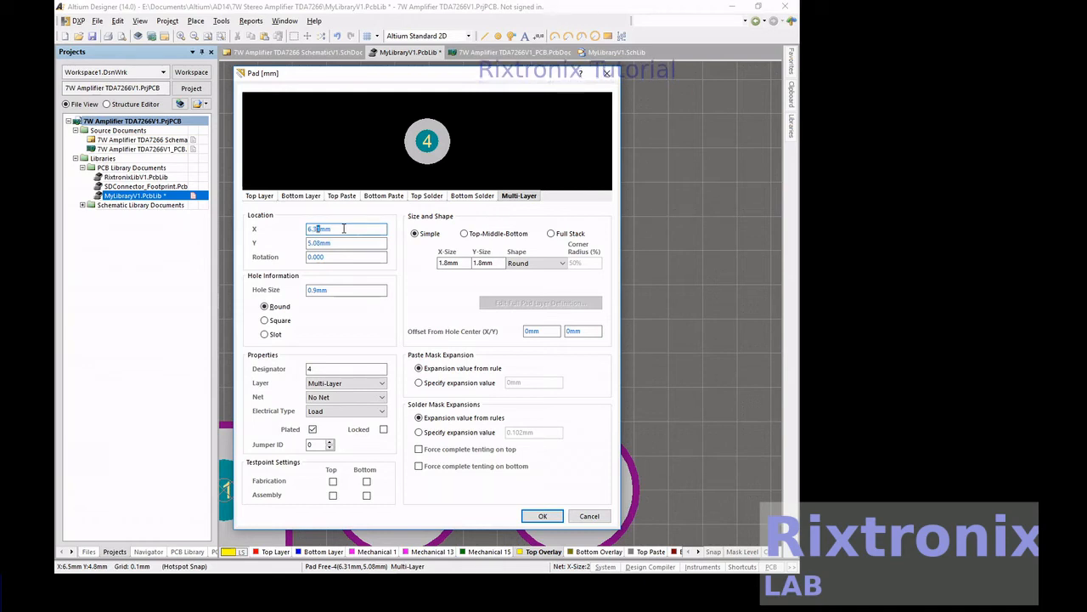
{"action": "type", "text": "5"}
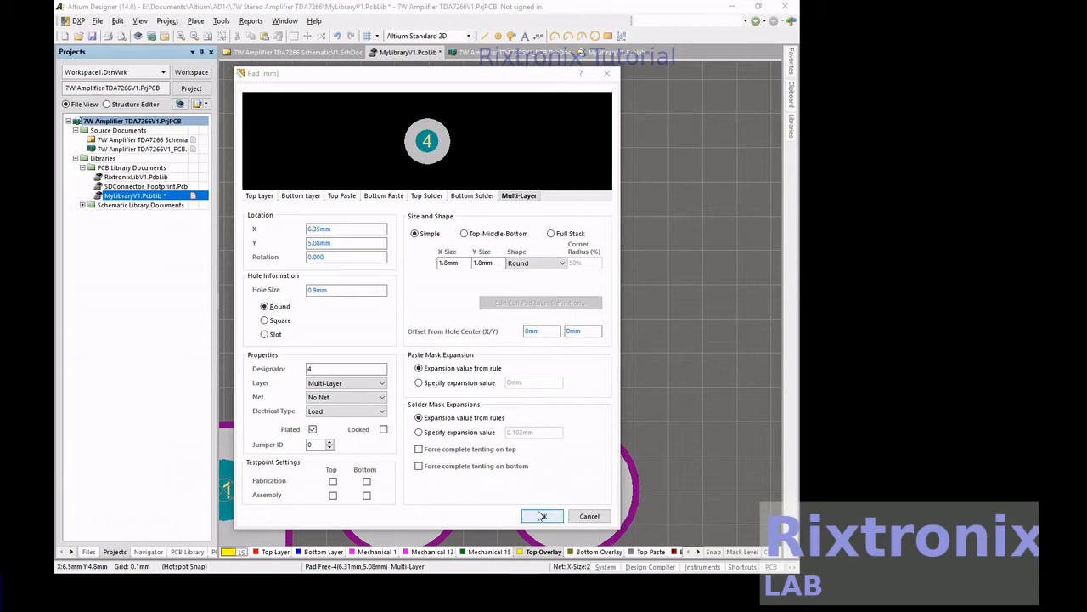
Set the designator of the upper-row pad at X 6.35 mm to 6 and apply the pad changes
{"action": "left_click_drag", "start_coordinate": [419, 80], "coordinate": [153, 178]}
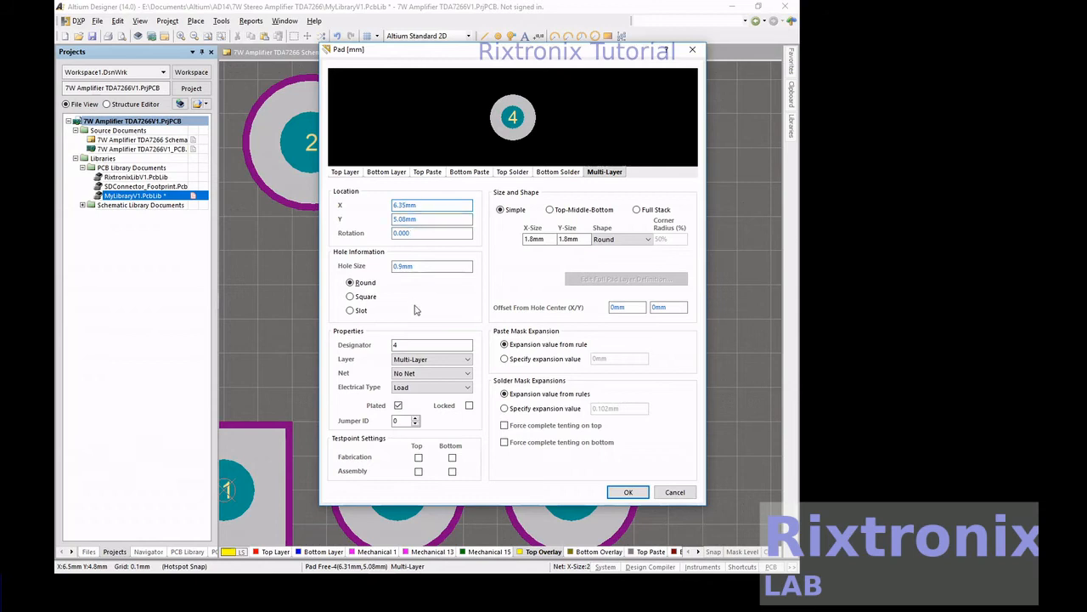
{"action": "left_click_drag", "start_coordinate": [415, 345], "coordinate": [345, 349]}
{"action": "type", "text": "6"}
{"action": "left_click", "coordinate": [629, 492]}
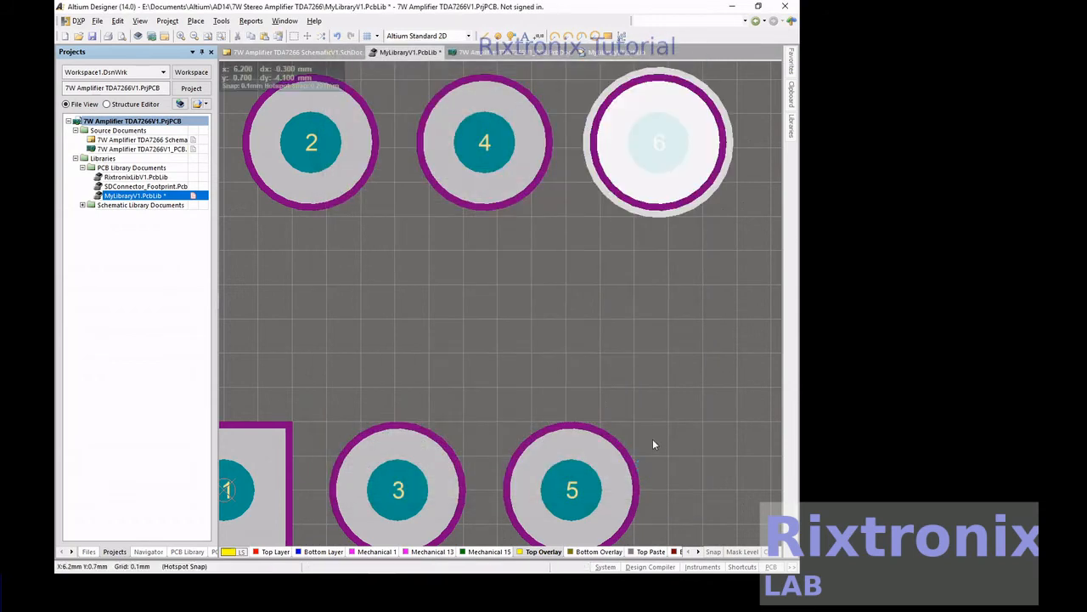
Paste a copy of pad 5 beside it in the lower row at about X 7.48 mm, Y 0.1 mm
{"action": "right_click_drag", "start_coordinate": [672, 387], "coordinate": [562, 390]}
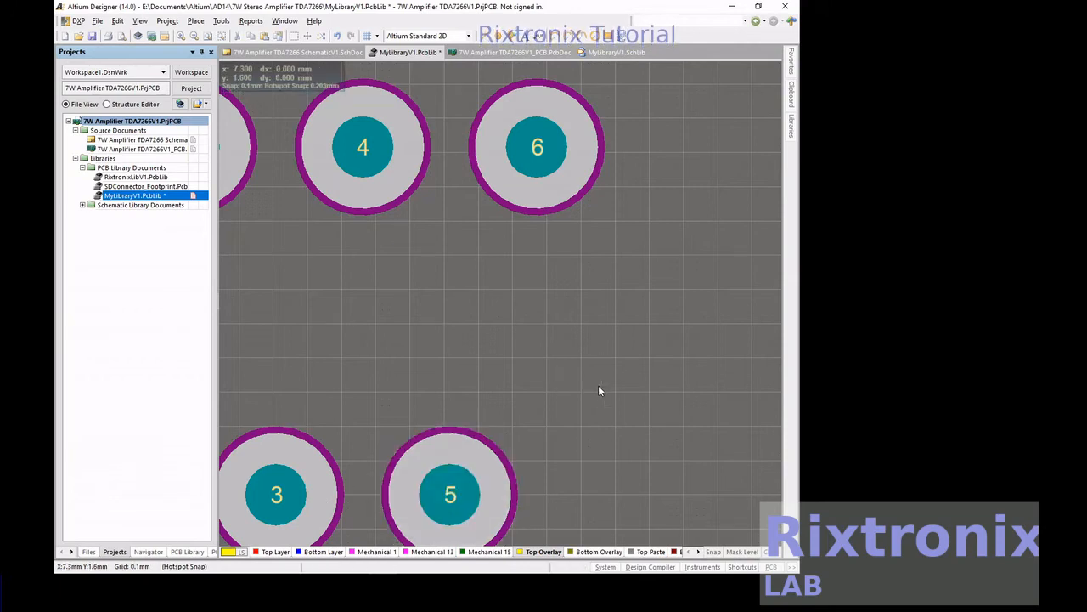
{"action": "key", "text": "ctrl+v"}
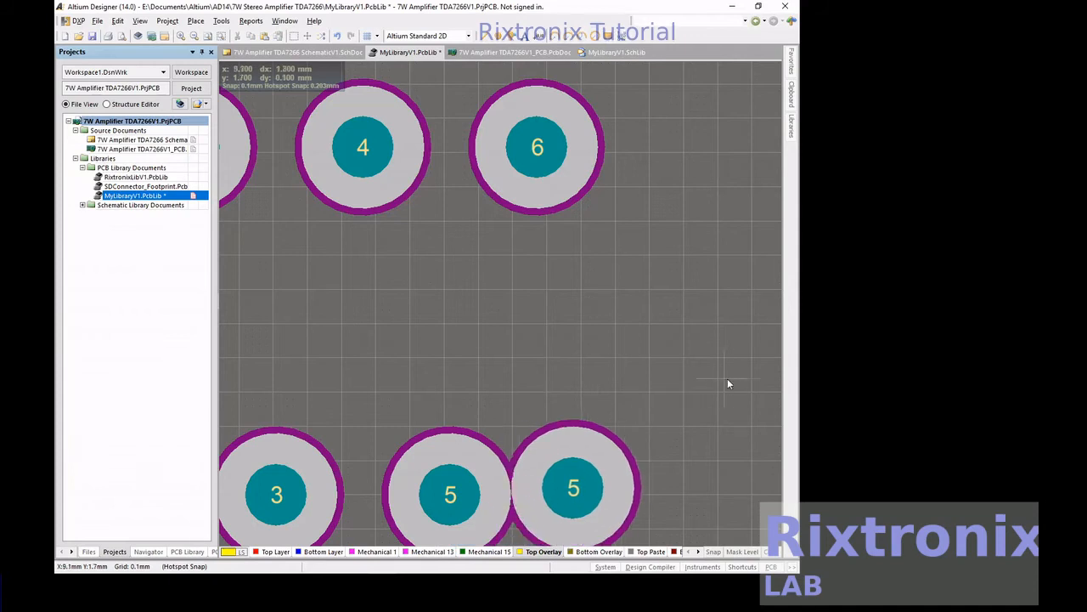
{"action": "left_click", "coordinate": [767, 382]}
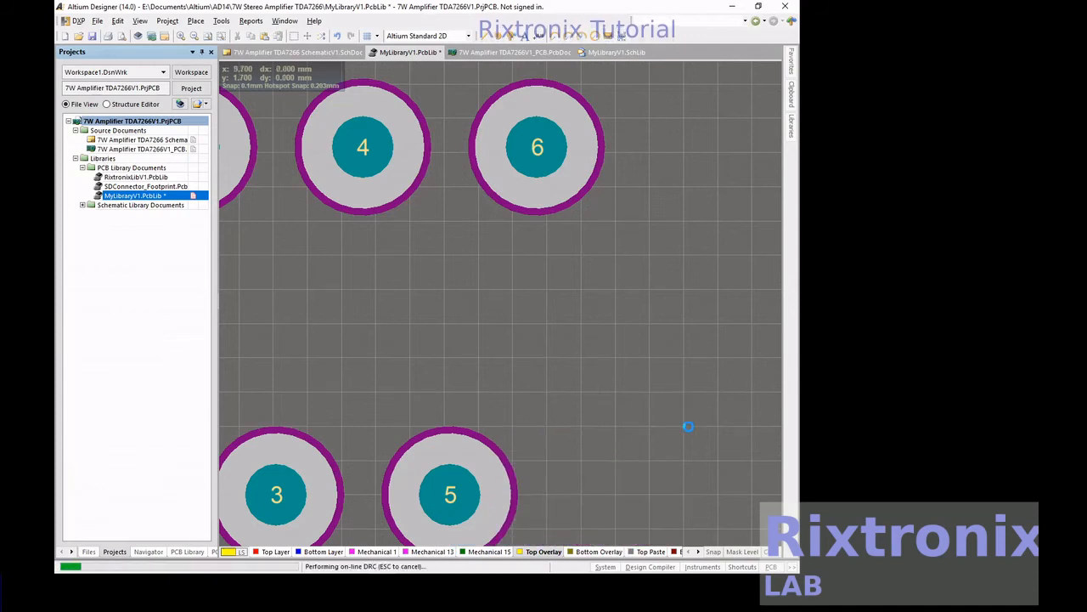
Set the Y location of the duplicated pad 5 in the lower row to 0 mm
{"action": "double_click", "coordinate": [614, 485]}
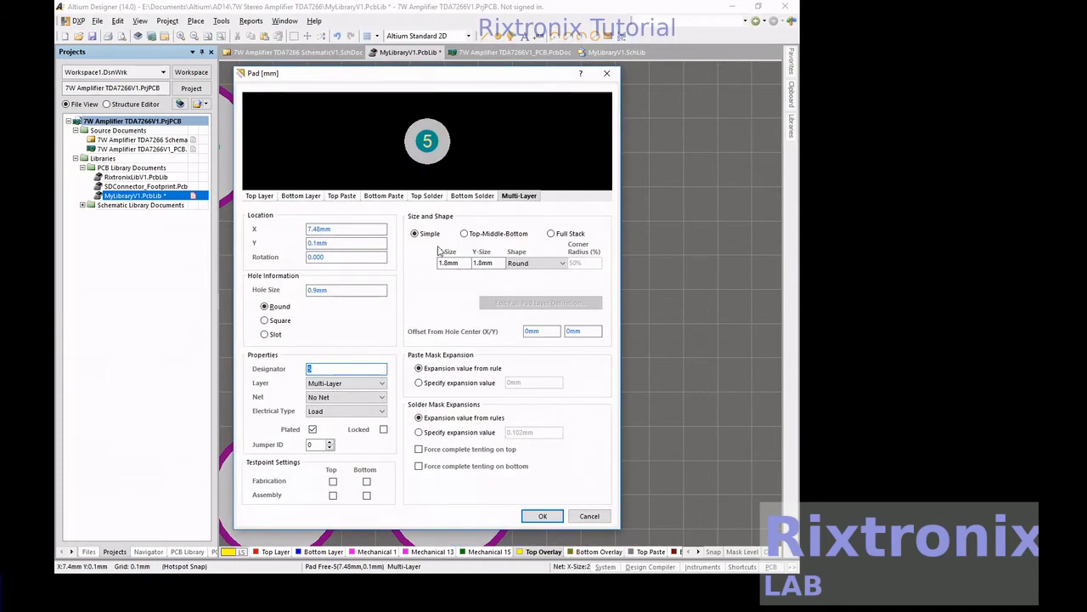
{"action": "double_click", "coordinate": [350, 242]}
{"action": "key", "text": "Left"}
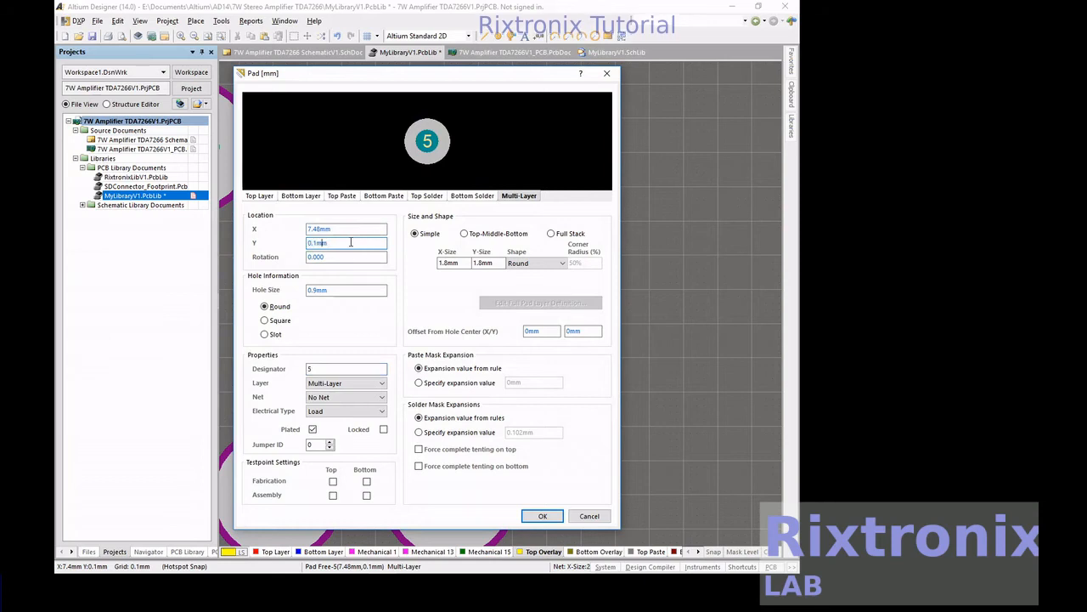
{"action": "key", "text": "BackSpace"}
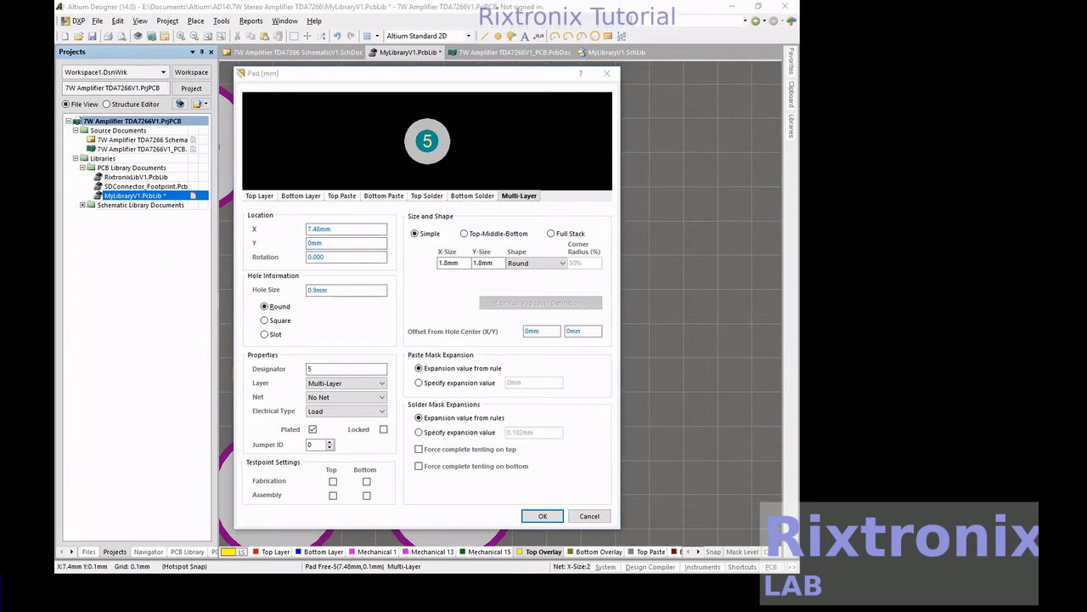
Set the X location of the duplicated pad 5 in the lower row to 7.62 mm and apply it
{"action": "double_click", "coordinate": [351, 225]}
{"action": "key", "text": "Left"}
{"action": "key", "text": "Left"}
{"action": "key", "text": "Left"}
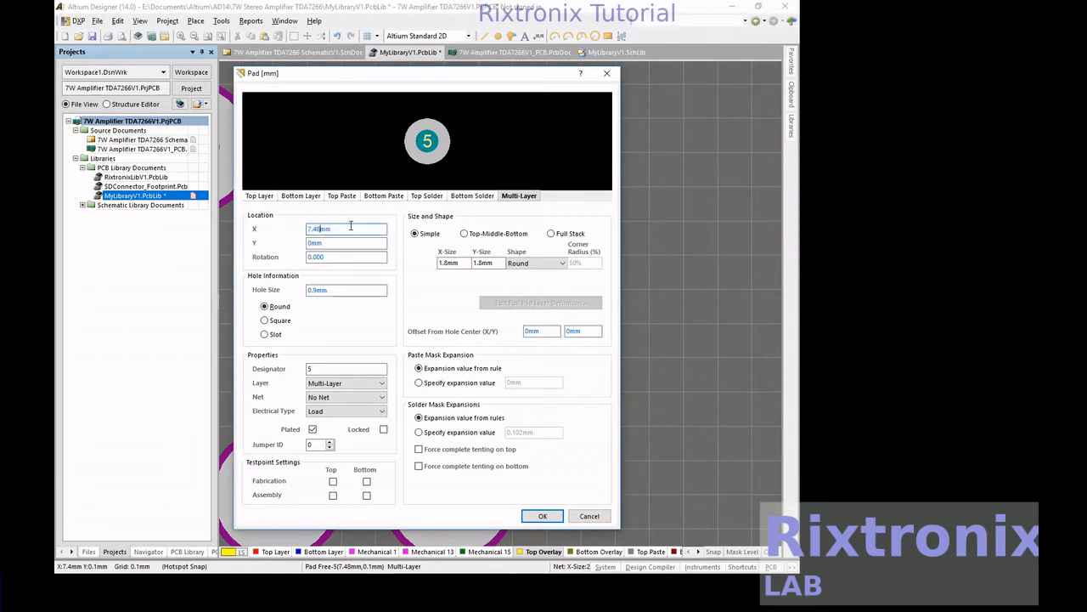
{"action": "key", "text": "BackSpace"}
{"action": "key", "text": "BackSpace"}
{"action": "type", "text": "62"}
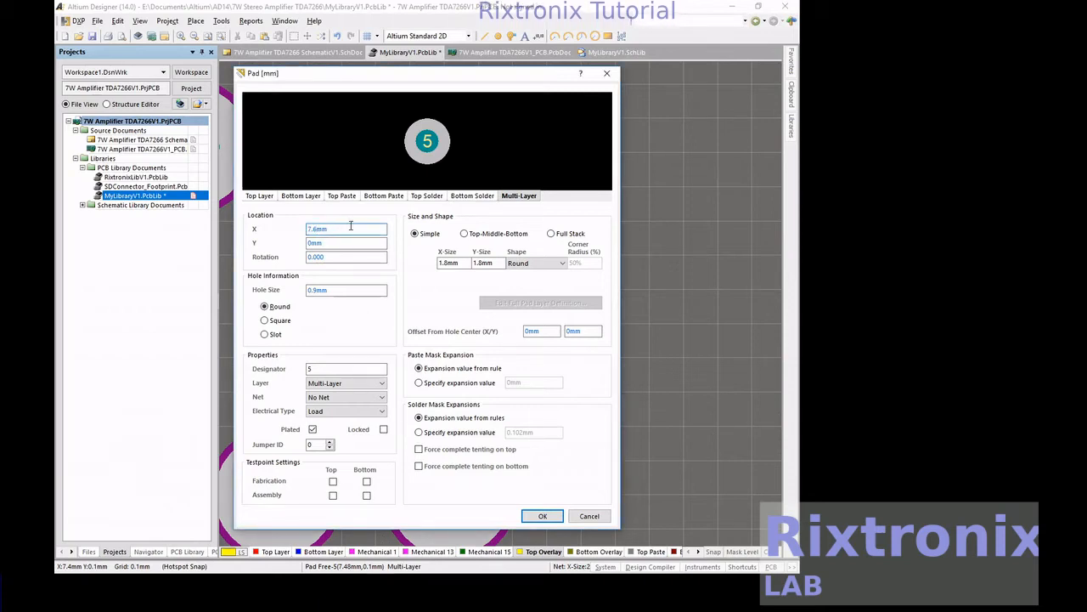
{"action": "left_click", "coordinate": [542, 515]}
Set the designator of the lower-row pad at X 7.62 mm to 7 and apply the change
{"action": "left_click", "coordinate": [614, 467]}
{"action": "key", "text": "Delete"}
{"action": "double_click", "coordinate": [613, 470]}
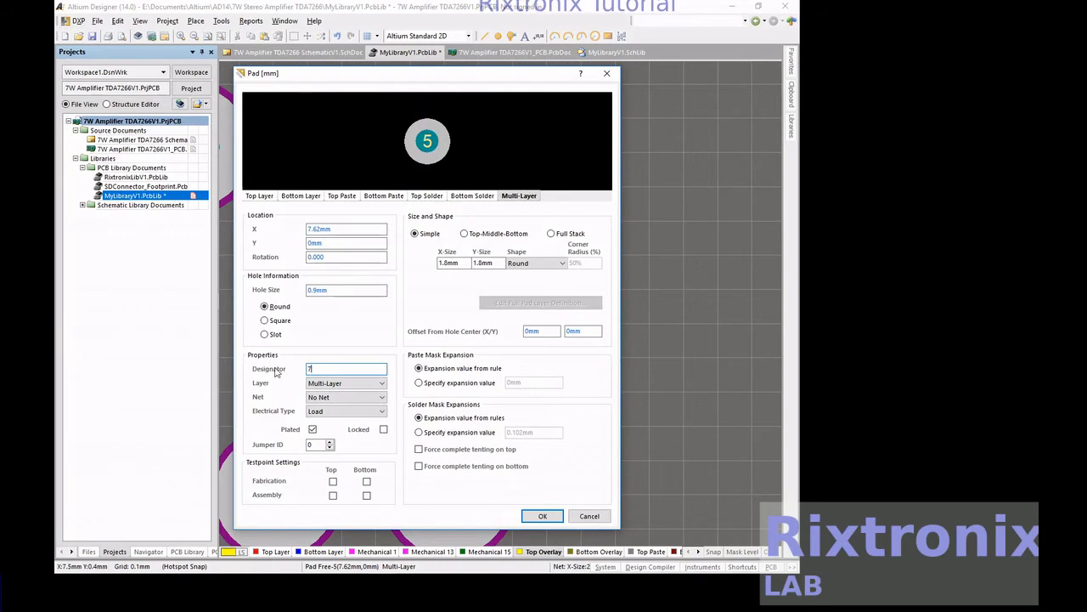
{"action": "left_click", "coordinate": [540, 516]}
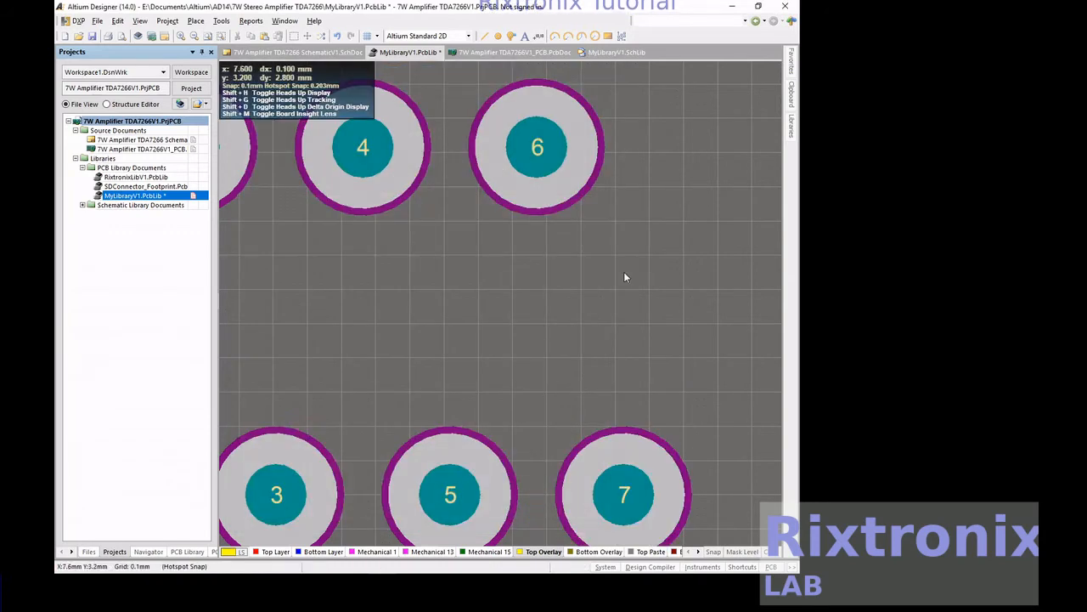
Copy pad 6 and paste the duplicate beside it in the upper row at about X 9.15 mm, Y 5.08 mm
{"action": "left_click", "coordinate": [550, 161]}
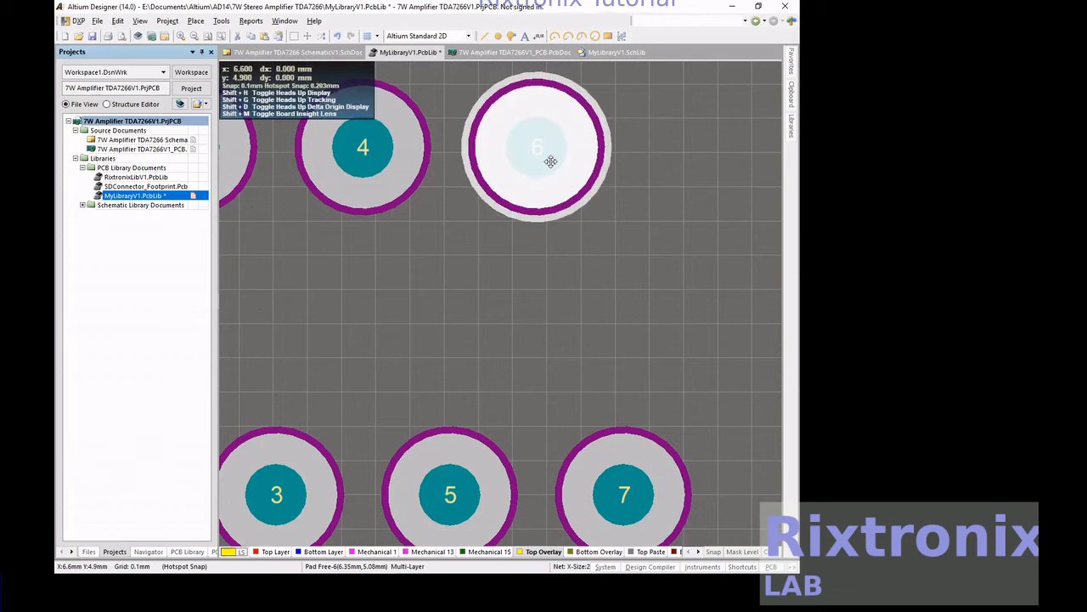
{"action": "left_click", "coordinate": [635, 192]}
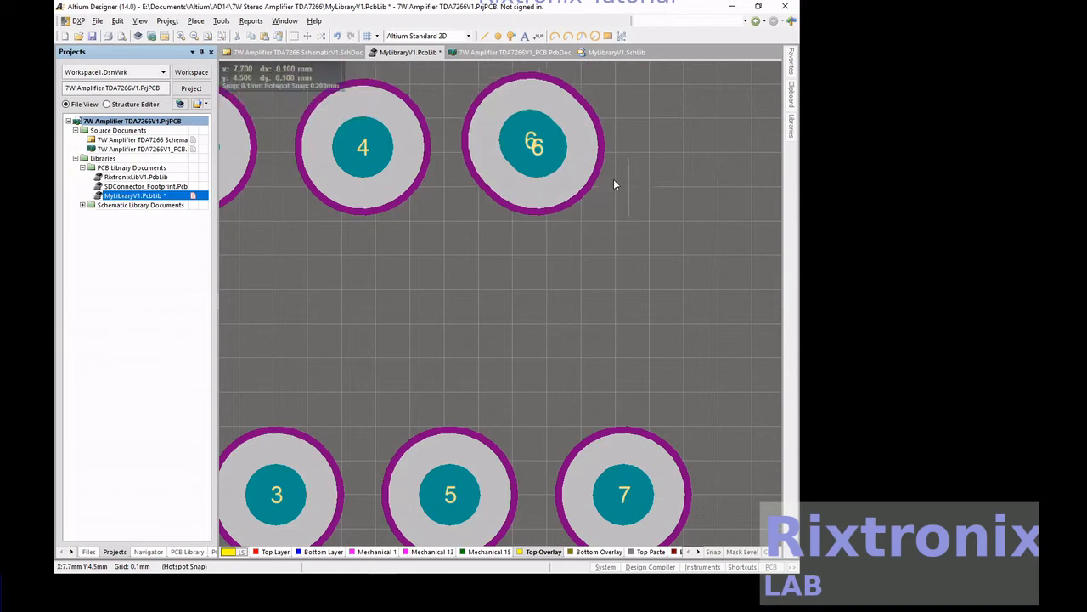
{"action": "key", "text": "ctrl+v"}
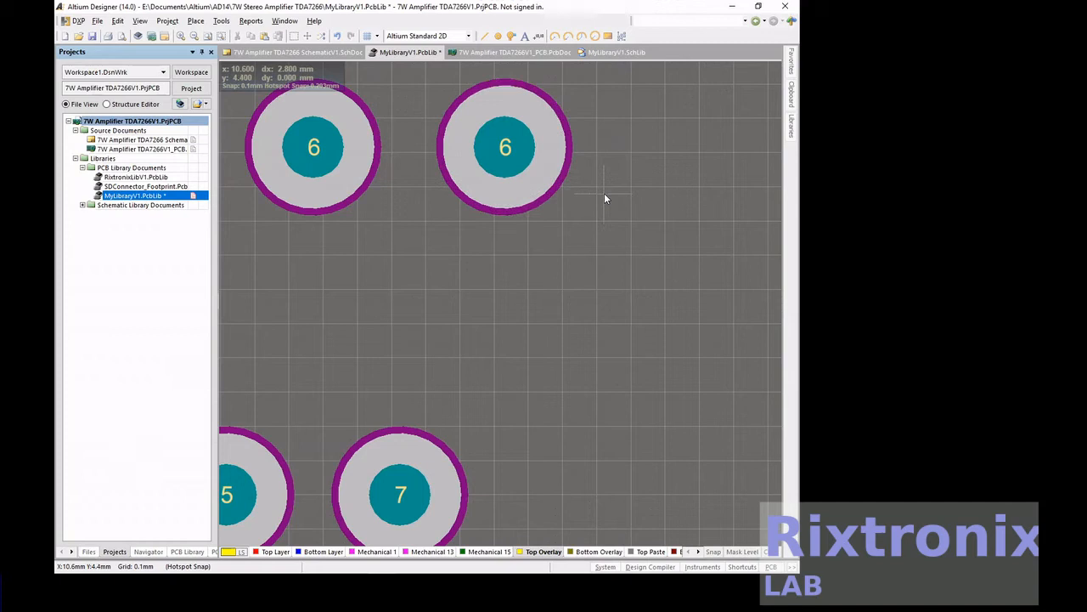
Check the location settings of the duplicated pad 6 in the upper row and of pad 7 in the lower row
{"action": "double_click", "coordinate": [515, 155]}
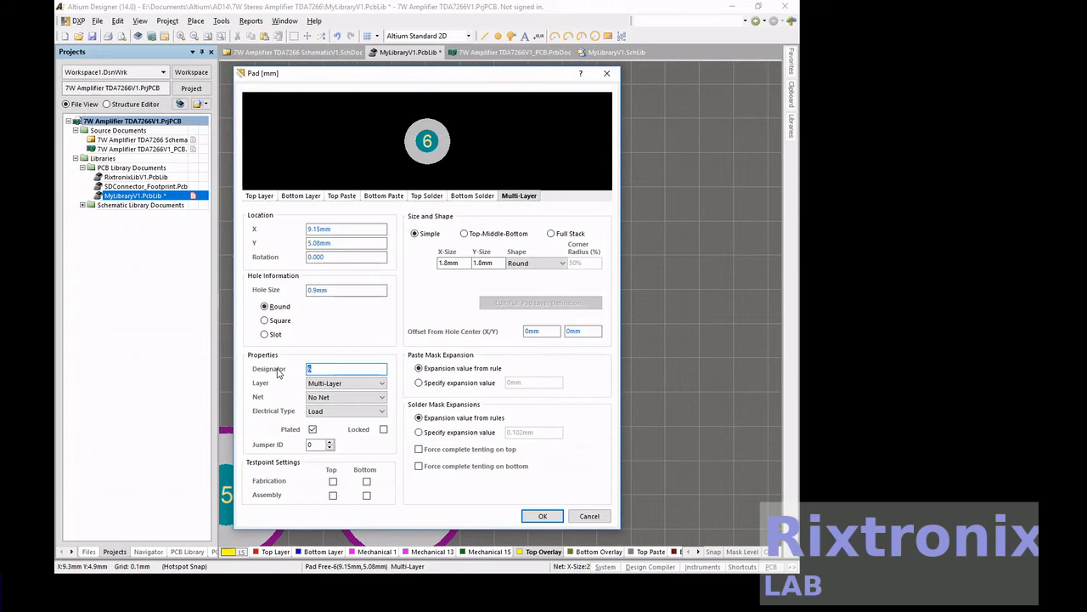
{"action": "type", "text": "8"}
{"action": "key", "text": "Return"}
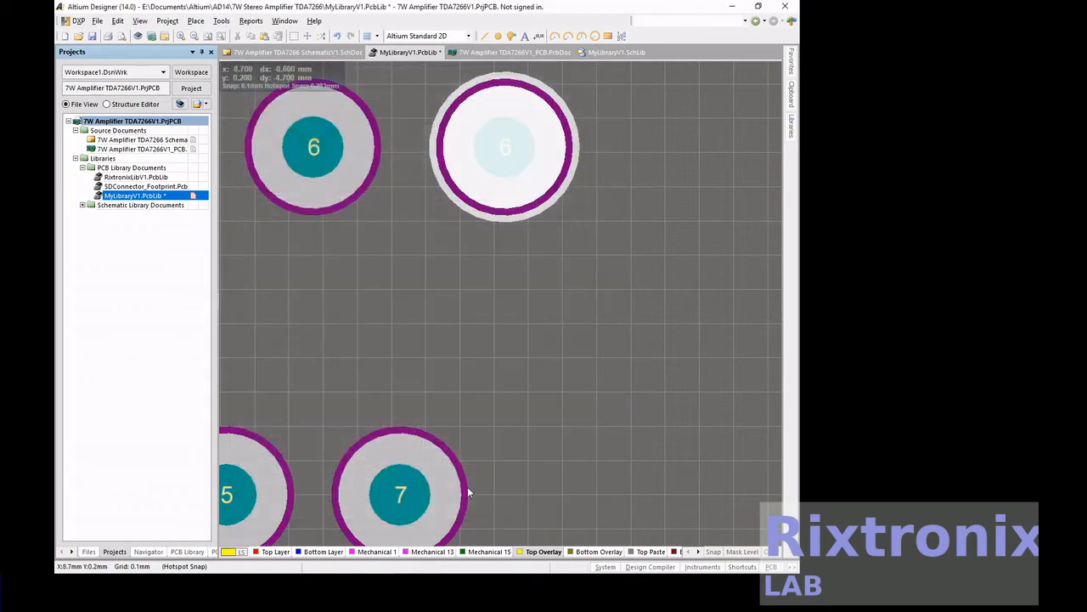
{"action": "double_click", "coordinate": [417, 503]}
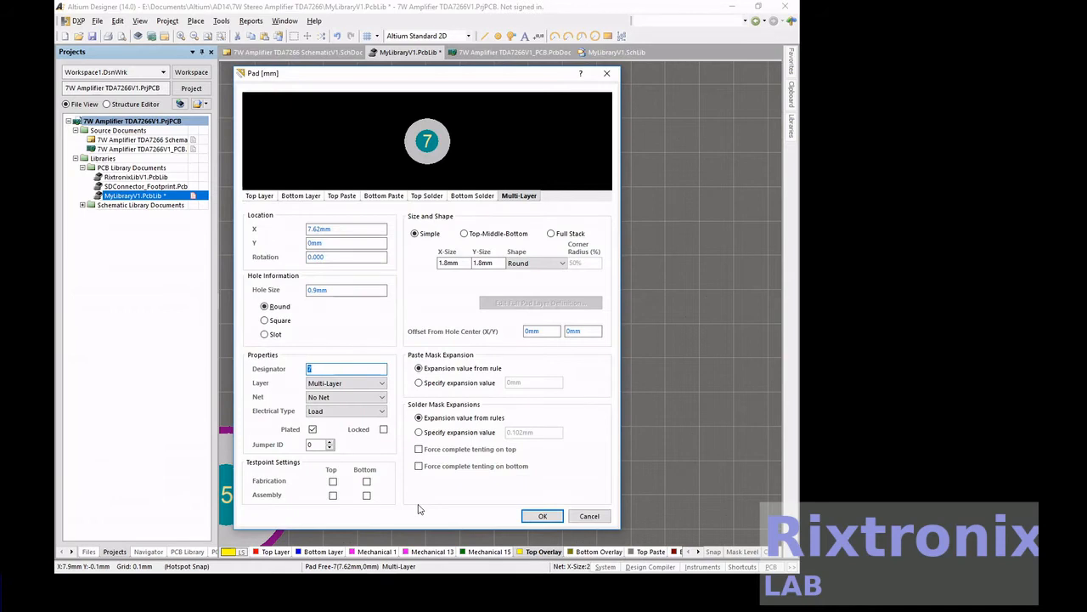
{"action": "key", "text": "Return"}
Set the X location of the duplicated pad 6 in the upper row to 8.89 mm and check it against pad 7's location
{"action": "double_click", "coordinate": [512, 150]}
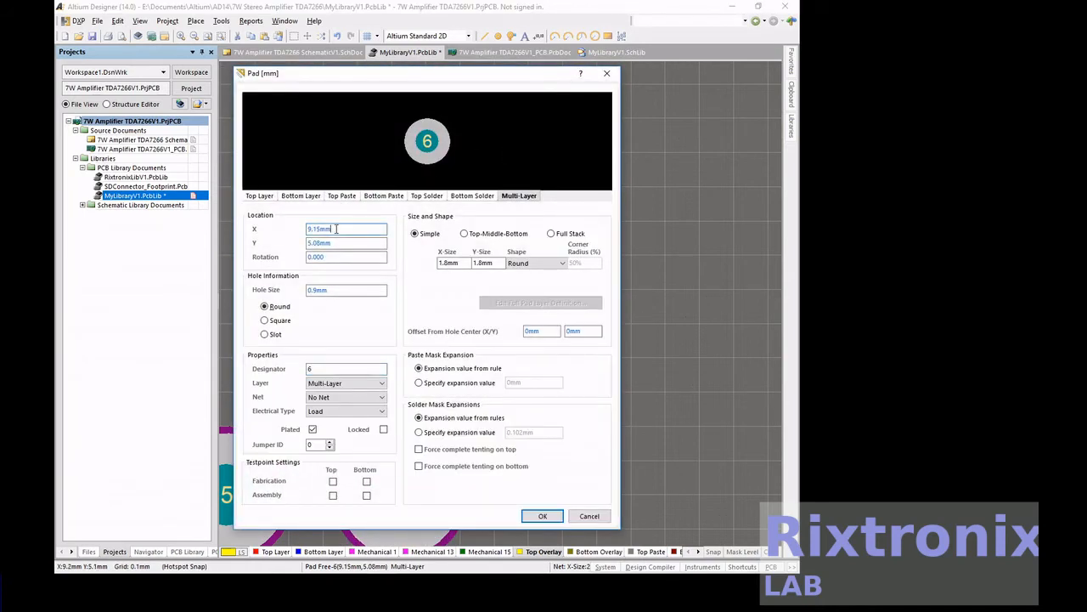
{"action": "type", "text": "8"}
{"action": "left_click", "coordinate": [544, 515]}
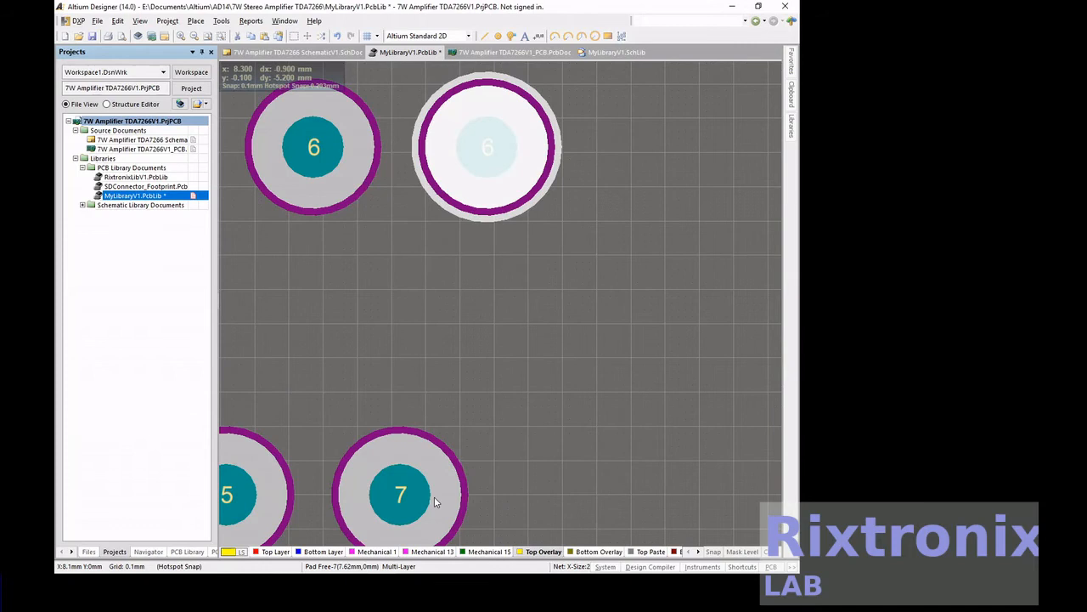
{"action": "double_click", "coordinate": [434, 496]}
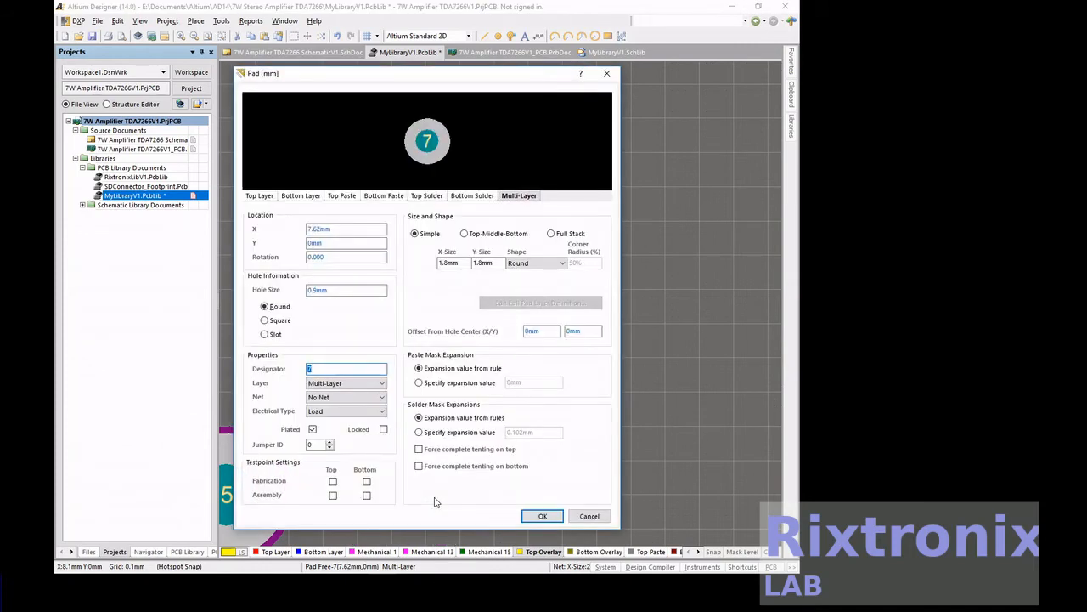
{"action": "key", "text": "Escape"}
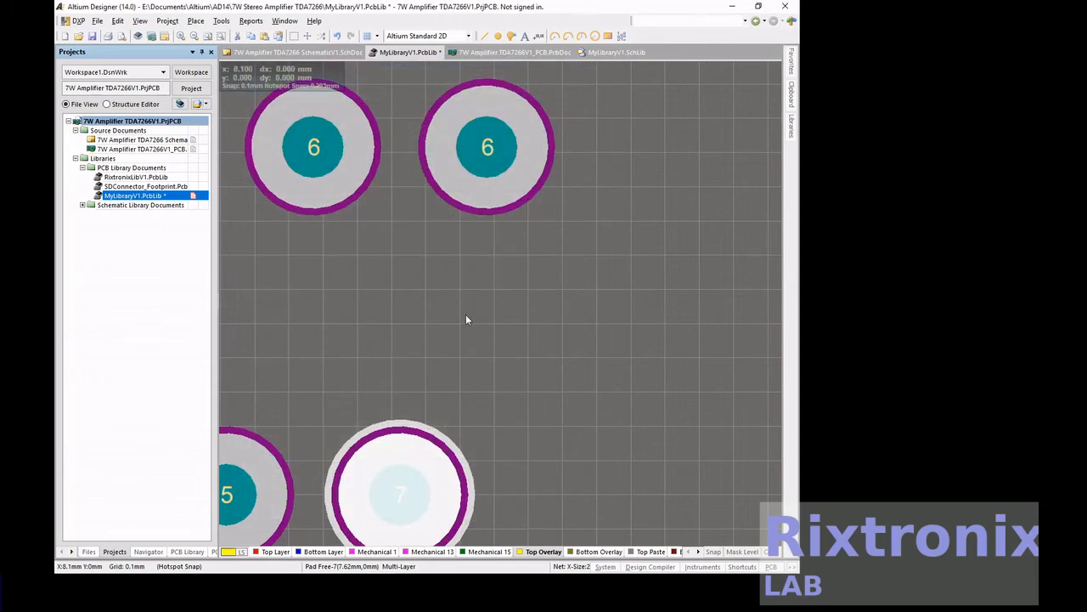
Set the designator of the upper-row pad at X 8.89 mm to 8 and apply the change
{"action": "double_click", "coordinate": [507, 169]}
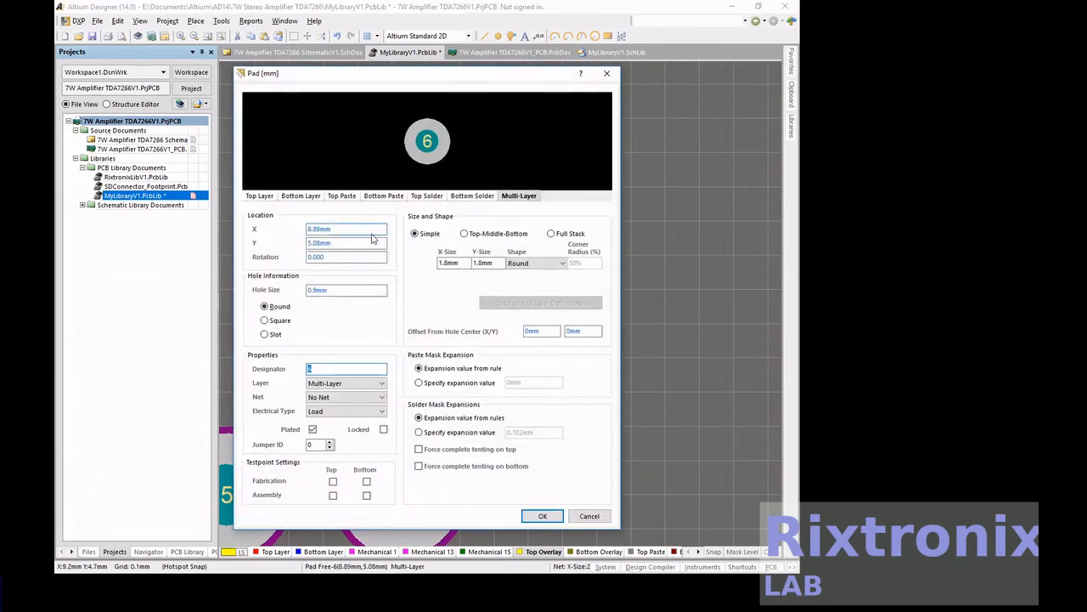
{"action": "type", "text": "8"}
{"action": "left_click", "coordinate": [533, 517]}
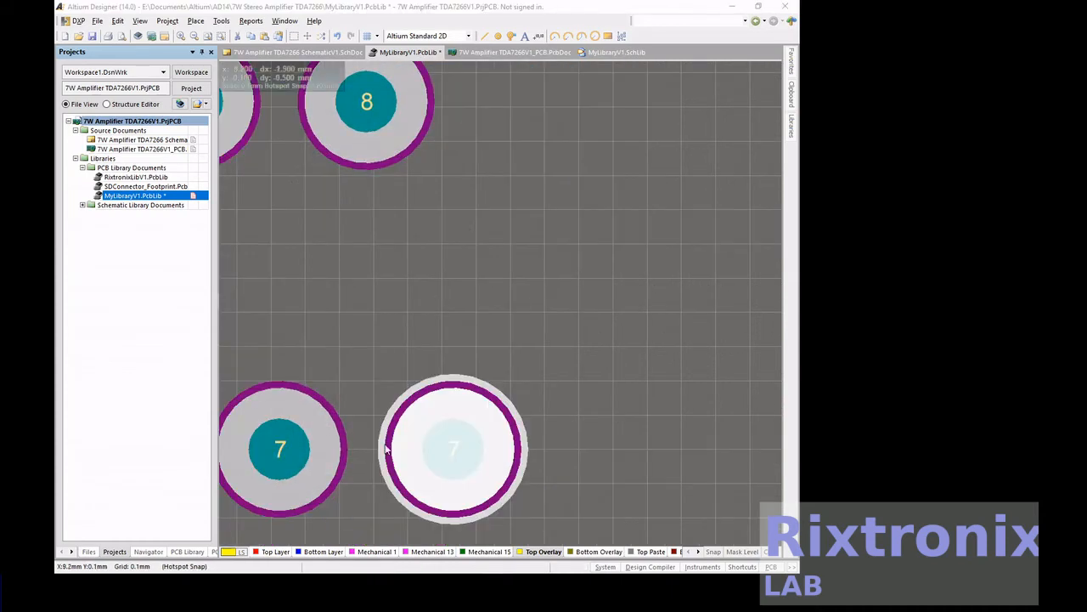
Set the designator of the duplicated pad 7 at X 10.16 mm in the lower row to 9 and deselect the pad
{"action": "double_click", "coordinate": [474, 449]}
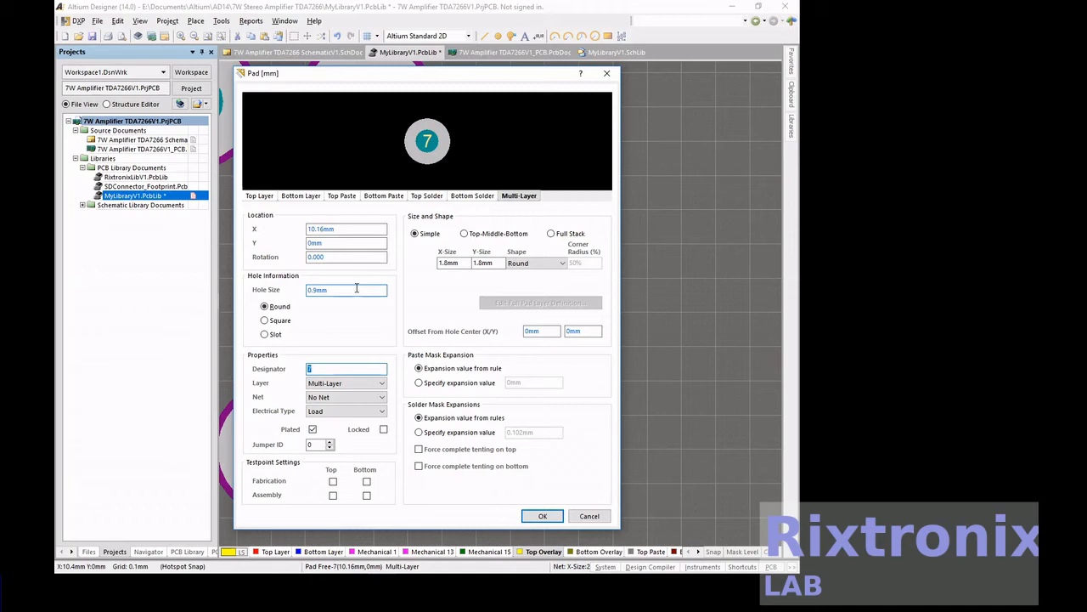
{"action": "type", "text": "9"}
{"action": "left_click", "coordinate": [542, 516]}
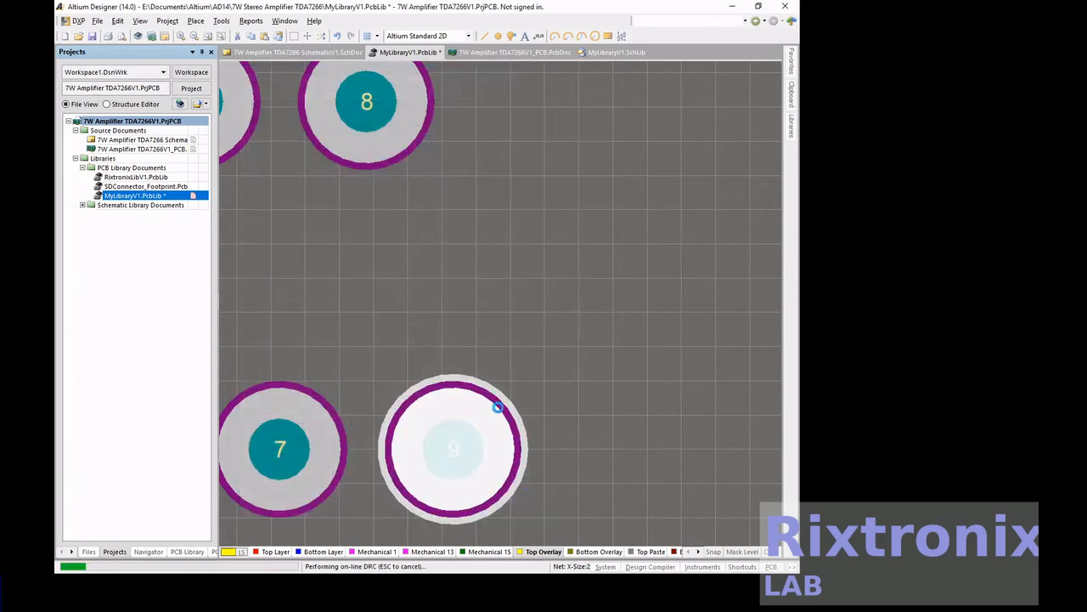
{"action": "key", "text": "shift"}
{"action": "left_click", "coordinate": [553, 312]}
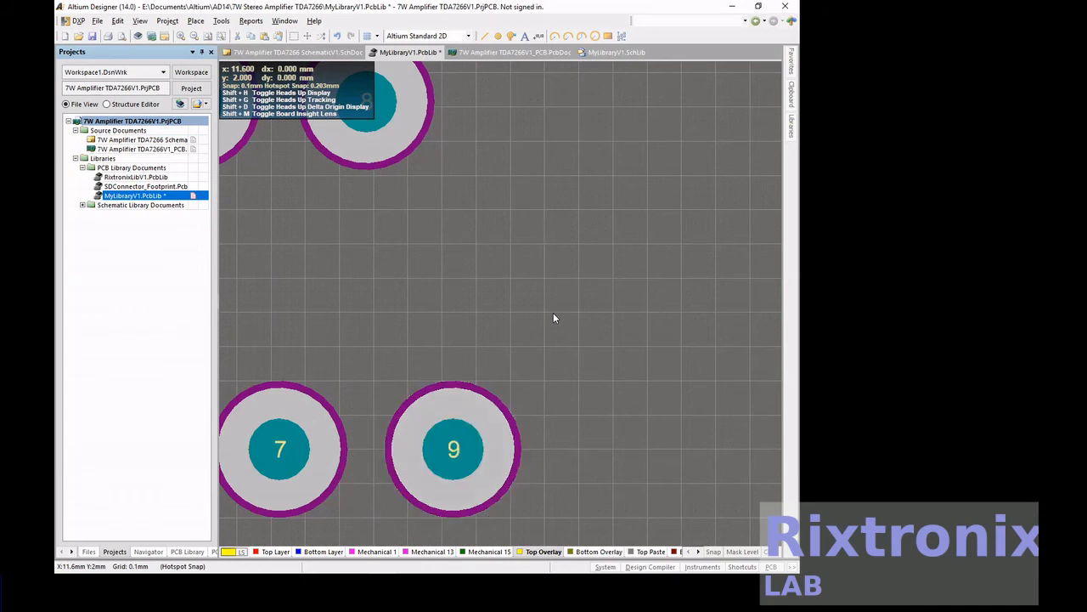
Copy pad 8 and paste the duplicate beside it in the upper row at about X 11.39 mm, Y 5.08 mm
{"action": "scroll", "coordinate": [553, 313], "scroll_direction": "up", "scroll_amount": 1}
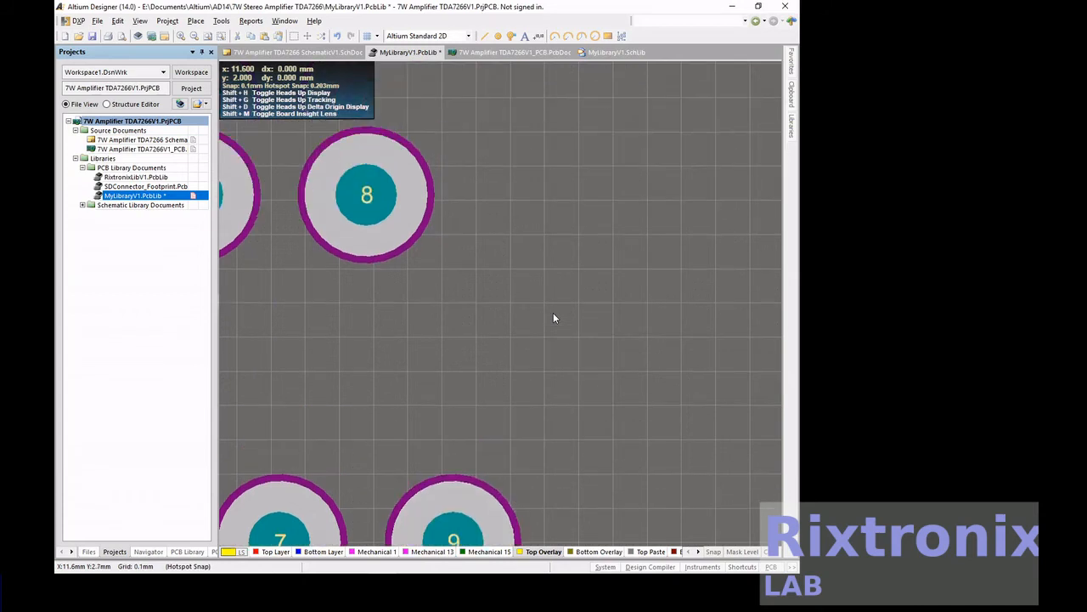
{"action": "left_click", "coordinate": [391, 213]}
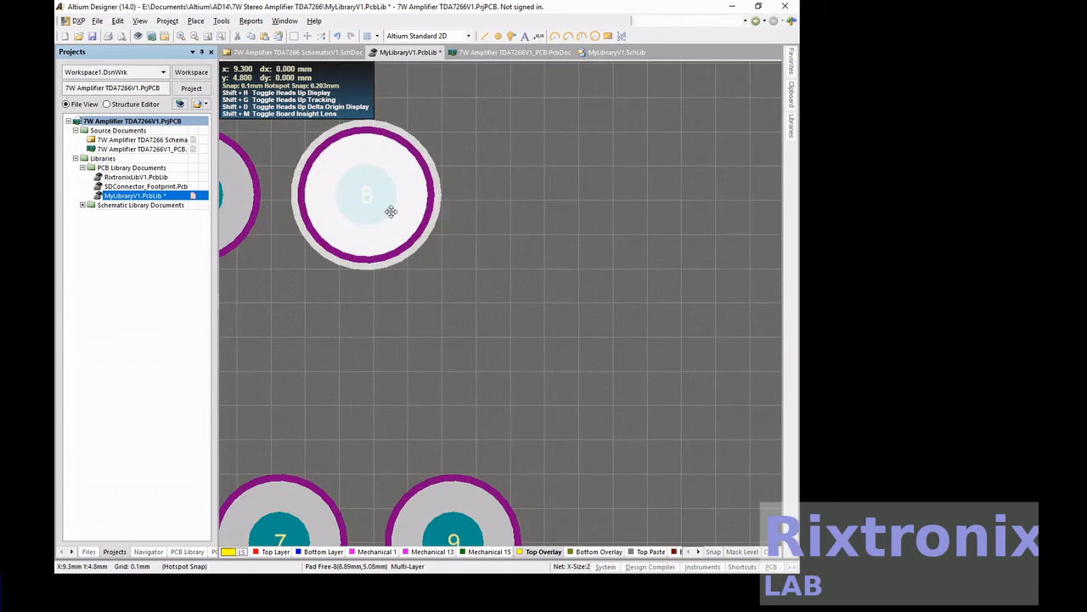
{"action": "left_click", "coordinate": [590, 195]}
{"action": "key", "text": "shift"}
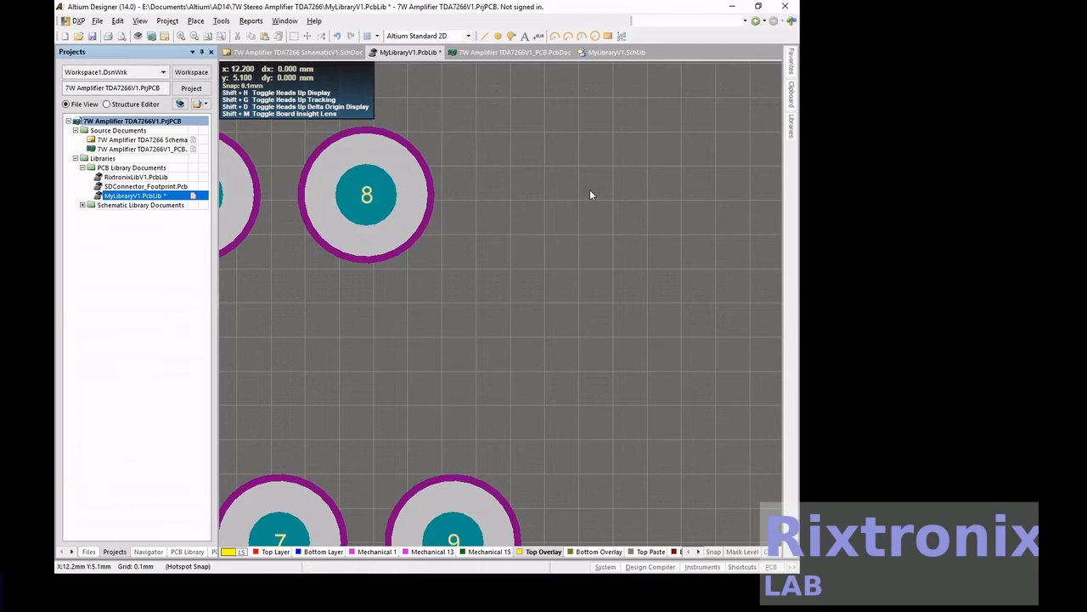
{"action": "key", "text": "ctrl+v"}
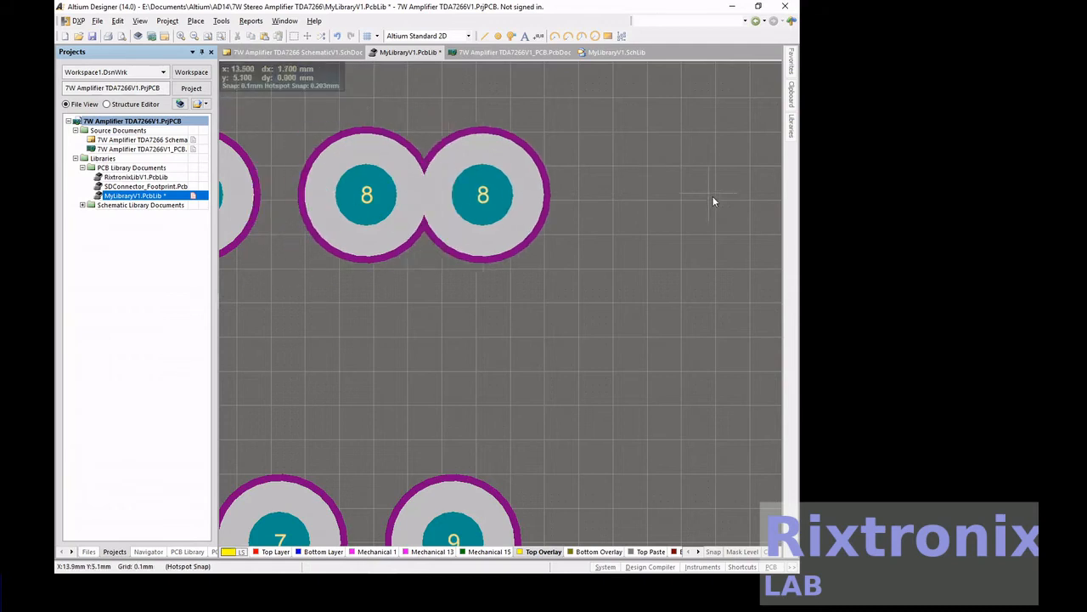
{"action": "left_click", "coordinate": [763, 196]}
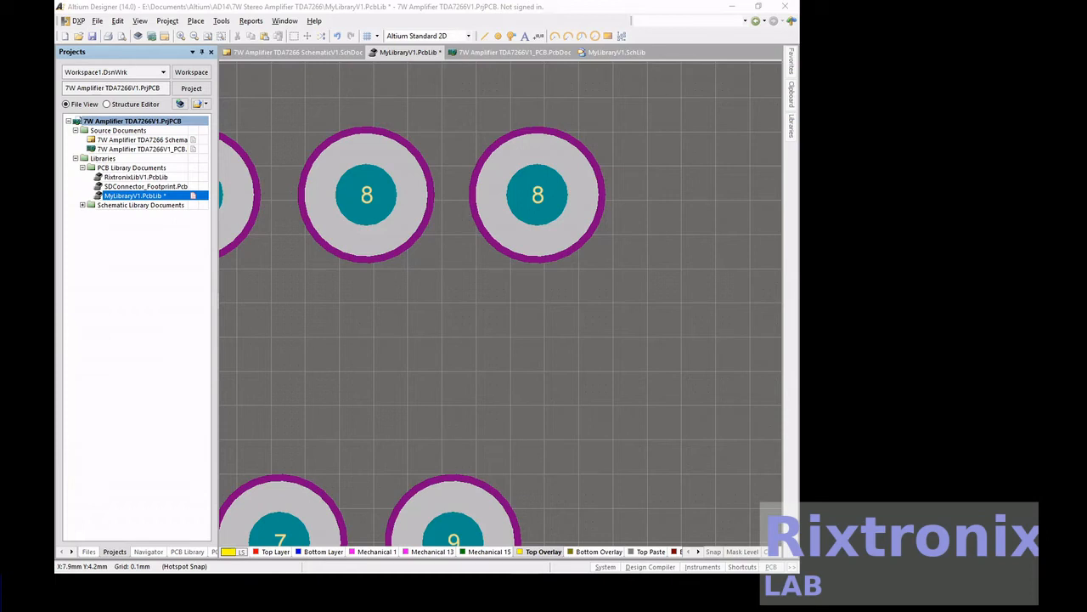
Set the X location of the duplicated pad 8 in the upper row to 11.43 mm
{"action": "double_click", "coordinate": [555, 204]}
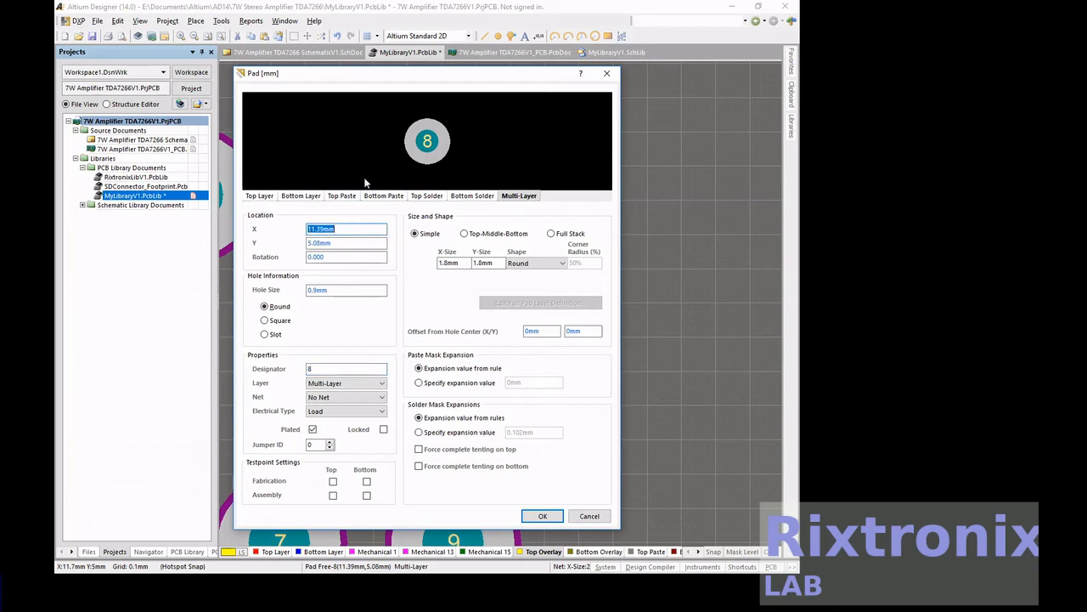
{"action": "key", "text": "Left"}
{"action": "key", "text": "Left"}
{"action": "key", "text": "shift+Left"}
{"action": "key", "text": "shift+Left"}
{"action": "type", "text": "4"}
Set the designator of the upper-row pad at X 11.43 mm to 10 and apply the pad changes
{"action": "left_click", "coordinate": [323, 366]}
{"action": "left_click_drag", "start_coordinate": [323, 368], "coordinate": [289, 370]}
{"action": "type", "text": "10"}
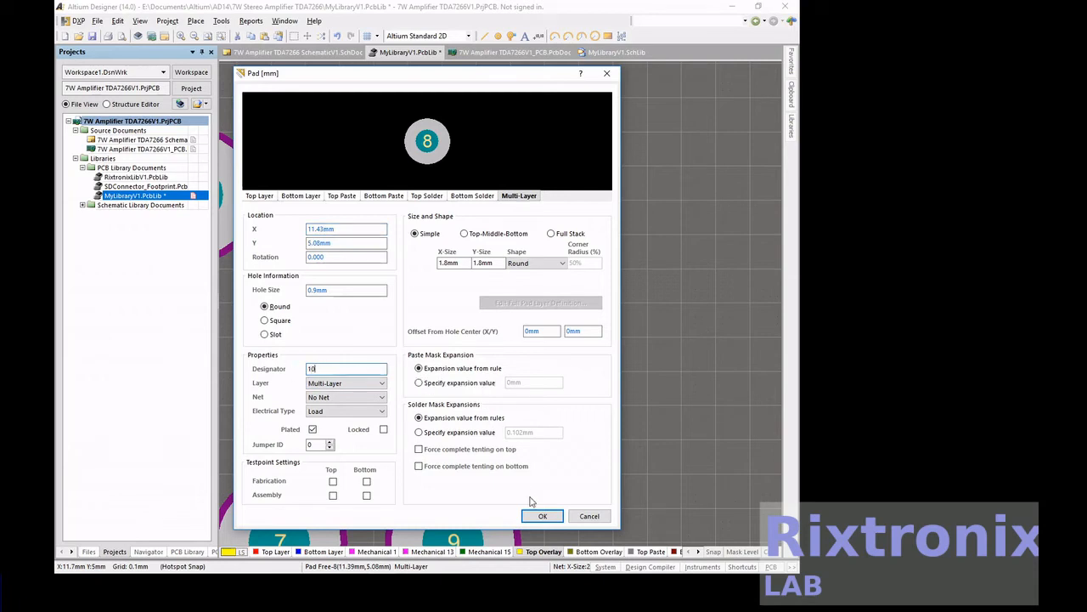
{"action": "left_click", "coordinate": [542, 516]}
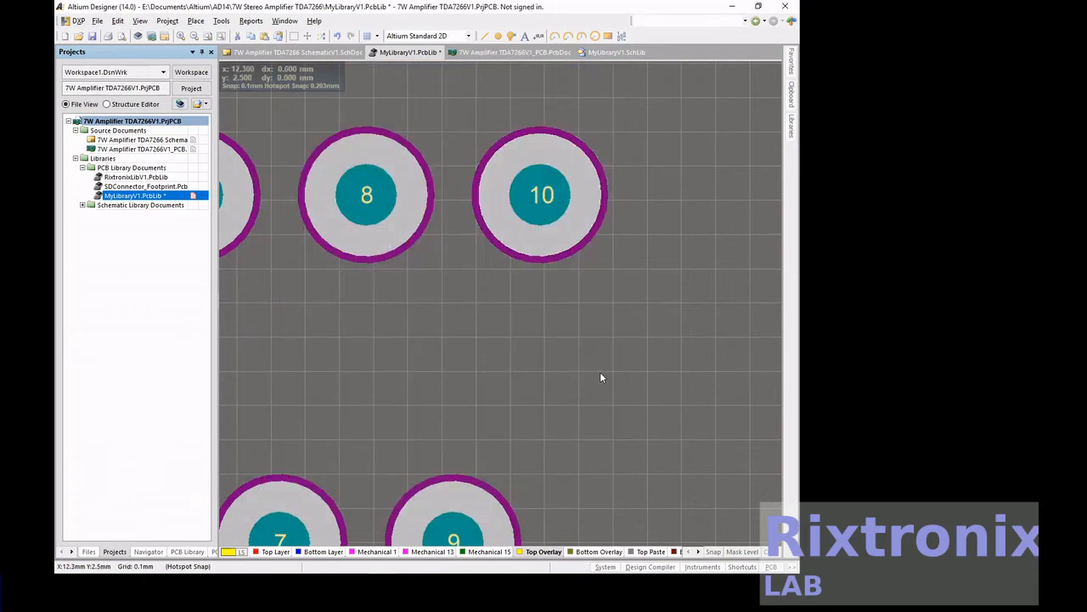
Duplicate pad 9 beside it in the lower row as pad 11 at X 12.7 mm, Y 0 mm
{"action": "scroll", "coordinate": [570, 409], "scroll_direction": "down", "scroll_amount": 1}
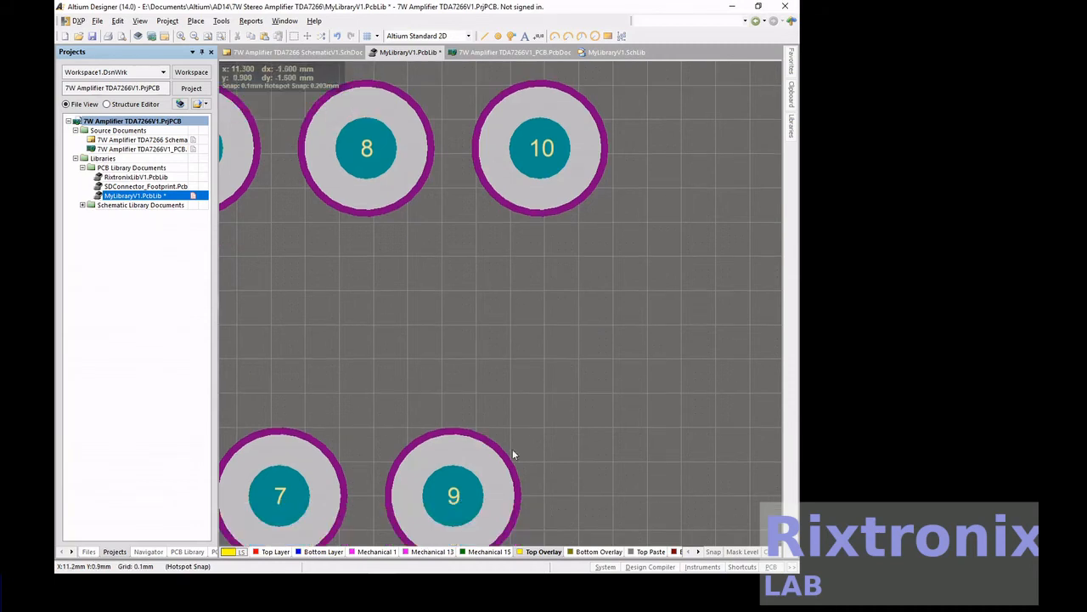
{"action": "left_click", "coordinate": [479, 489]}
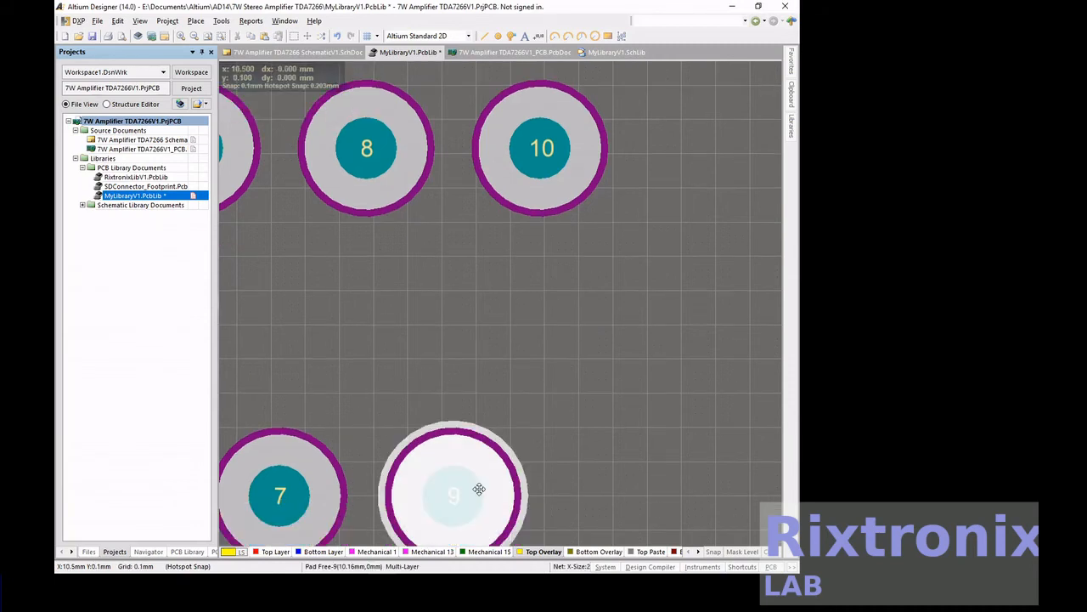
{"action": "left_click", "coordinate": [577, 464]}
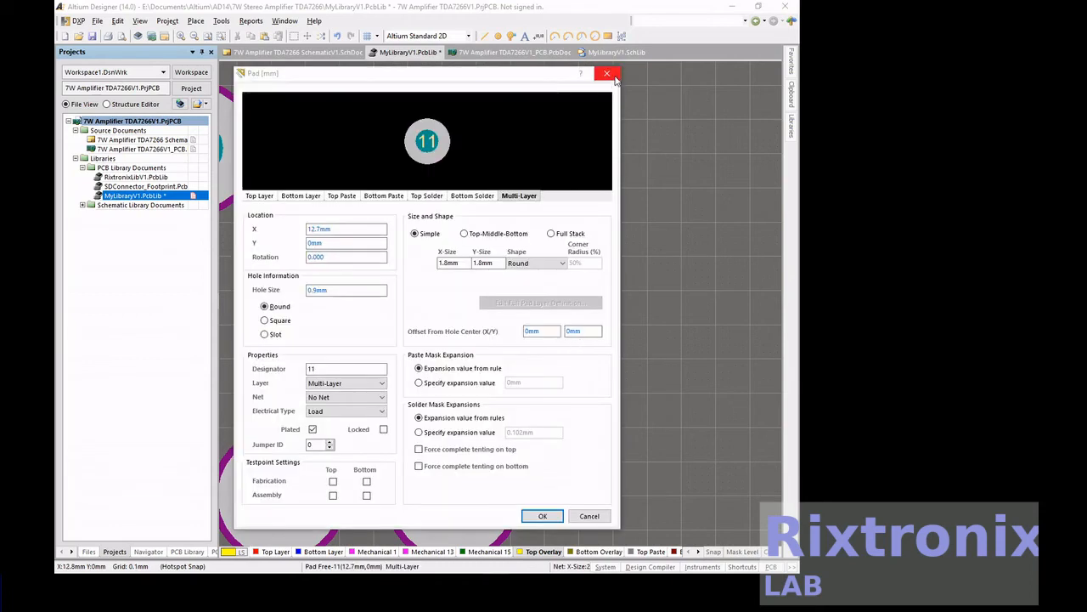
Duplicate pad 10 beside it in the upper row at about X 14.23 mm, Y 5.08 mm
{"action": "left_click", "coordinate": [615, 77]}
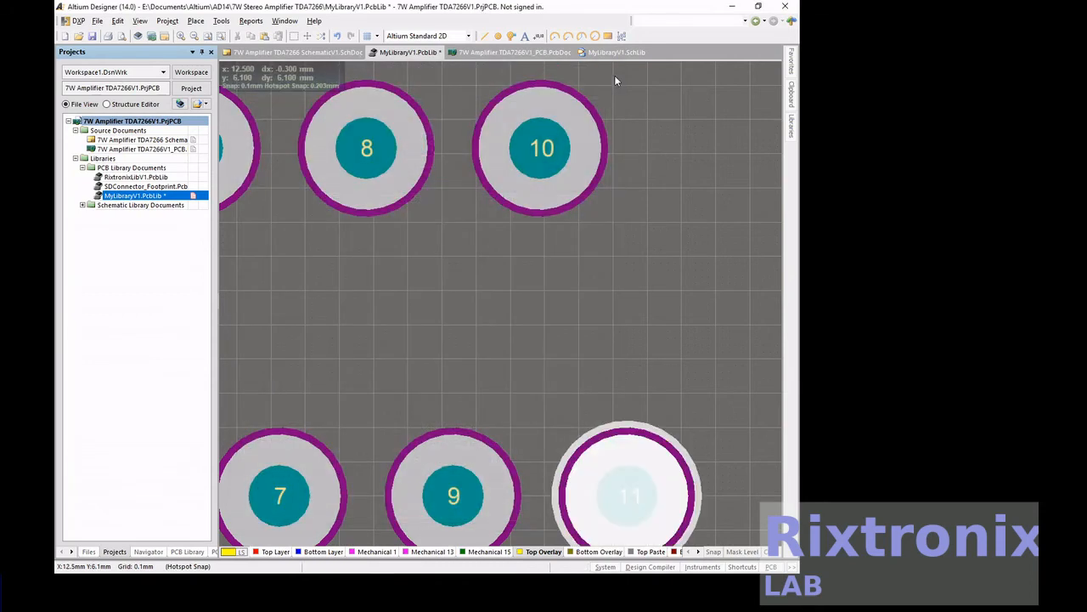
{"action": "double_click", "coordinate": [576, 149]}
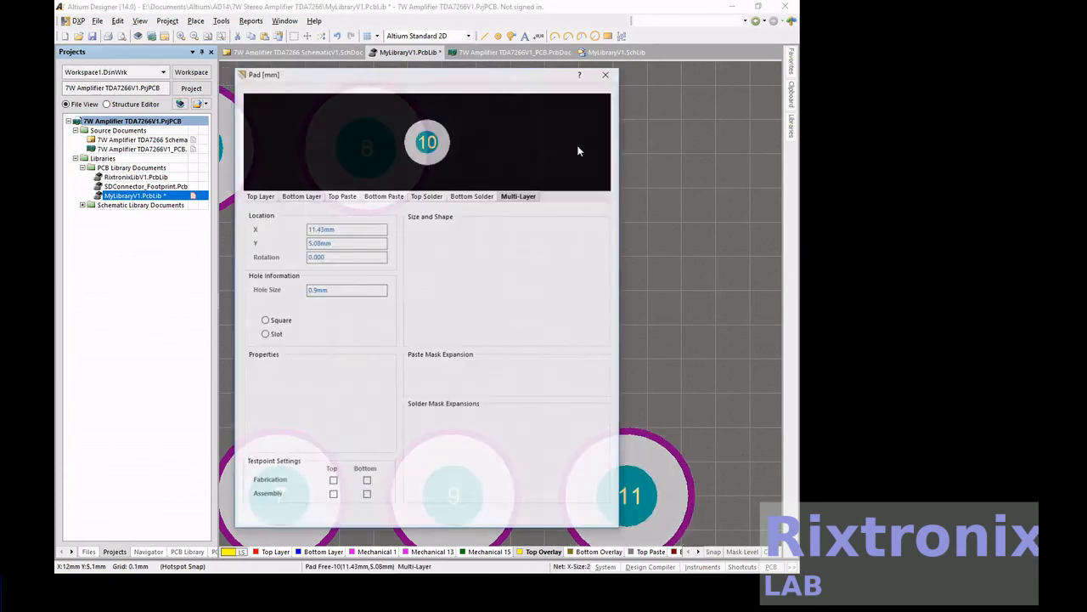
{"action": "key", "text": "Escape"}
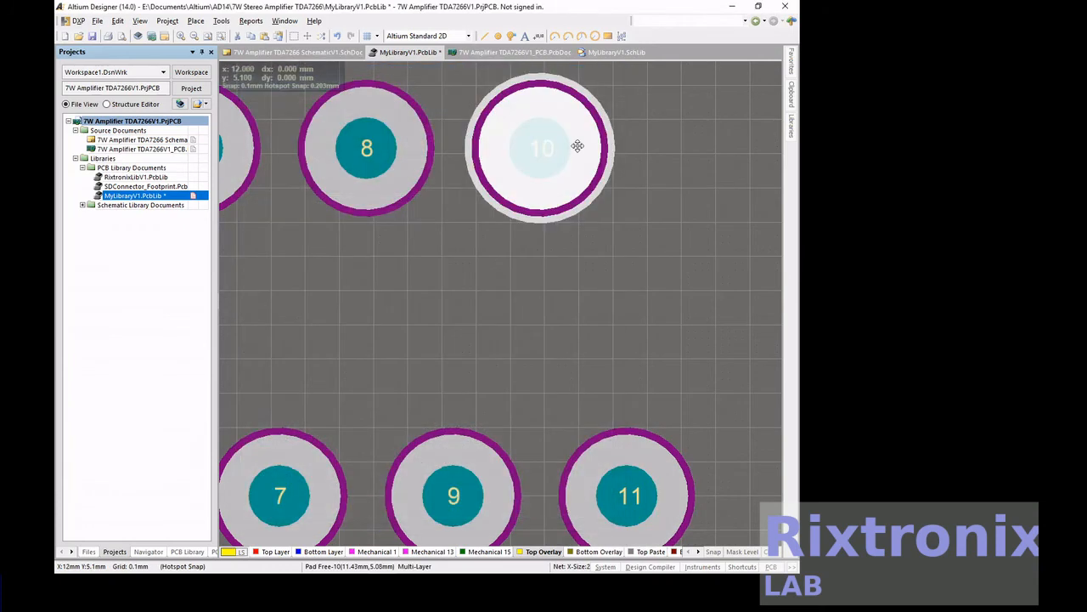
{"action": "left_click", "coordinate": [648, 172]}
{"action": "key", "text": "ctrl+v"}
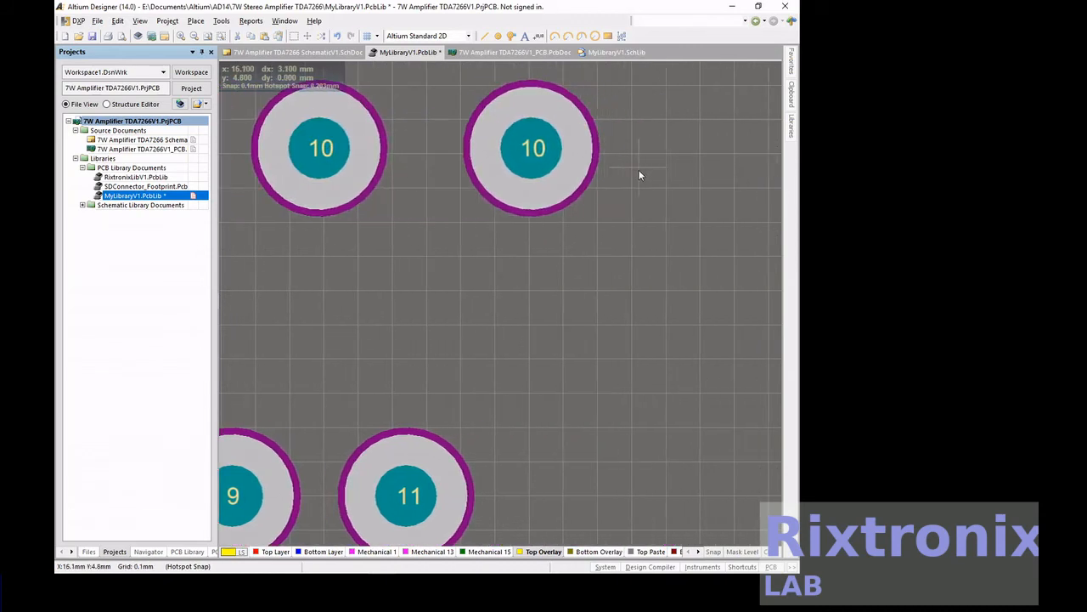
{"action": "left_click", "coordinate": [620, 170]}
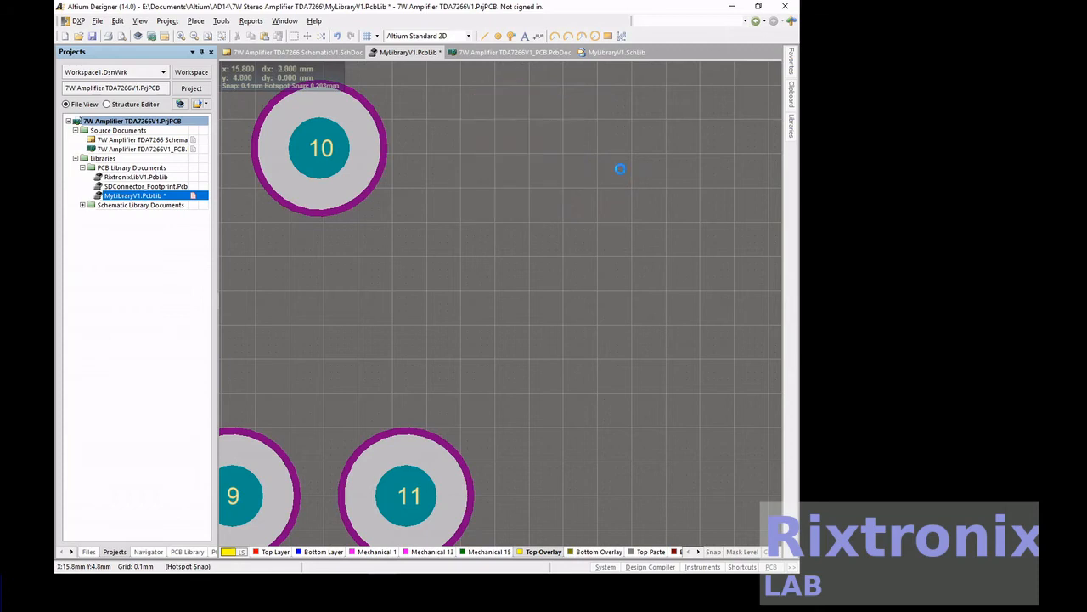
Set the duplicated upper-row pad's designator to 12 and its X location to 13.97 mm
{"action": "double_click", "coordinate": [535, 151]}
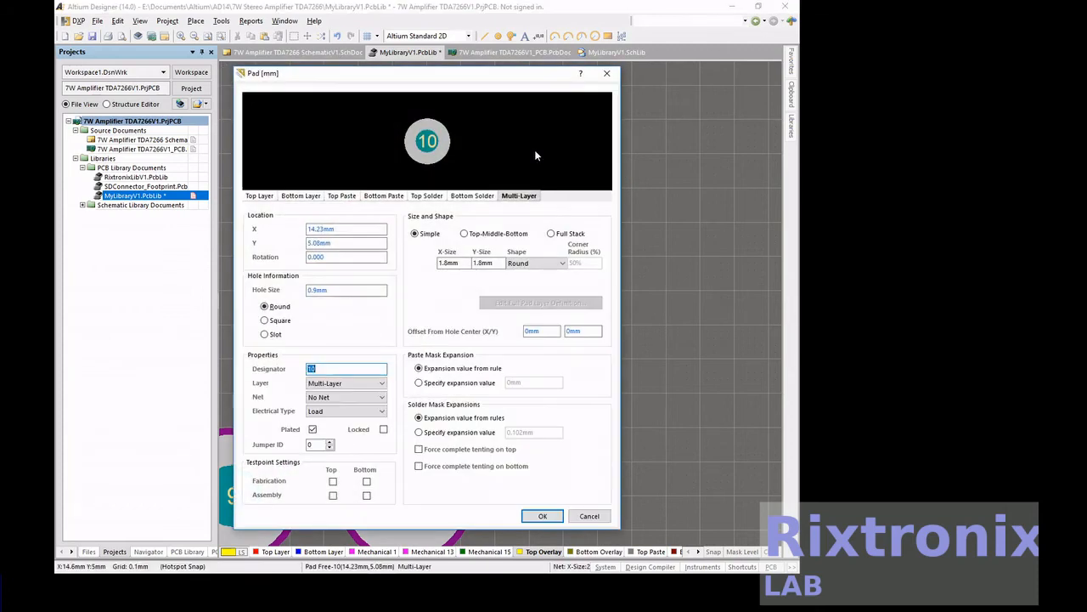
{"action": "double_click", "coordinate": [322, 366]}
{"action": "type", "text": "12"}
{"action": "double_click", "coordinate": [345, 230]}
{"action": "type", "text": "13.97"}
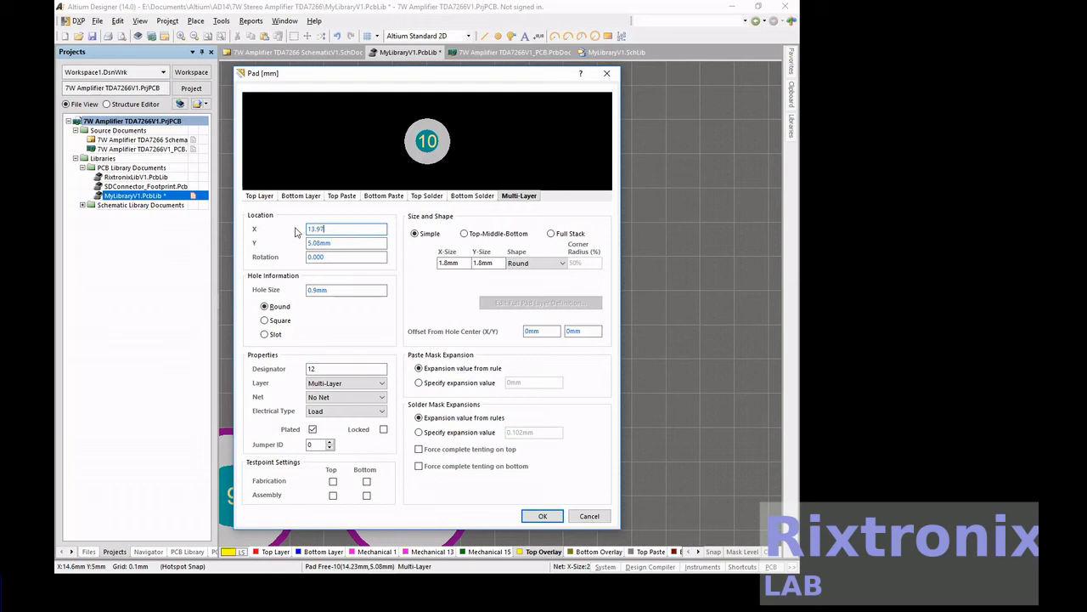
{"action": "left_click", "coordinate": [536, 516]}
{"action": "left_click", "coordinate": [548, 415]}
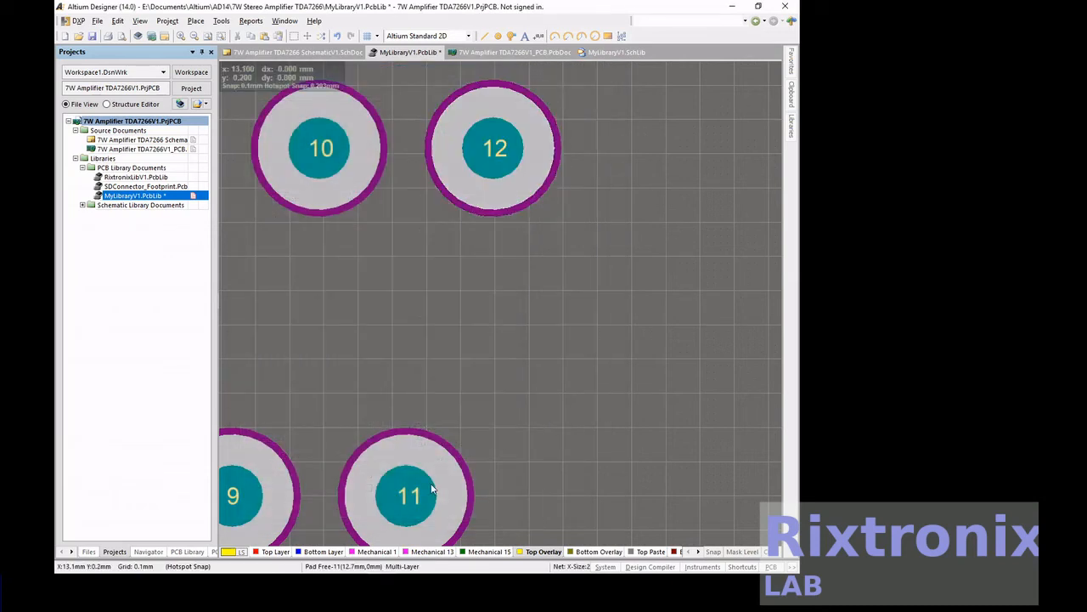
Duplicate pad 11 beside it in the lower row at about X 15.3 mm, Y 0 mm
{"action": "left_click", "coordinate": [461, 470]}
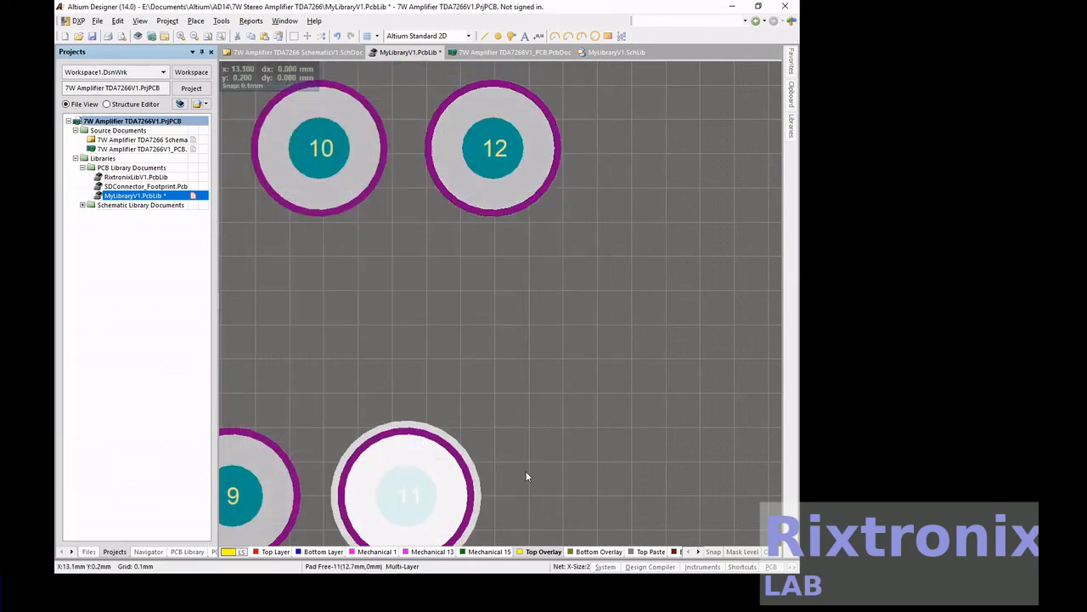
{"action": "left_click", "coordinate": [581, 465]}
{"action": "key", "text": "ctrl+v"}
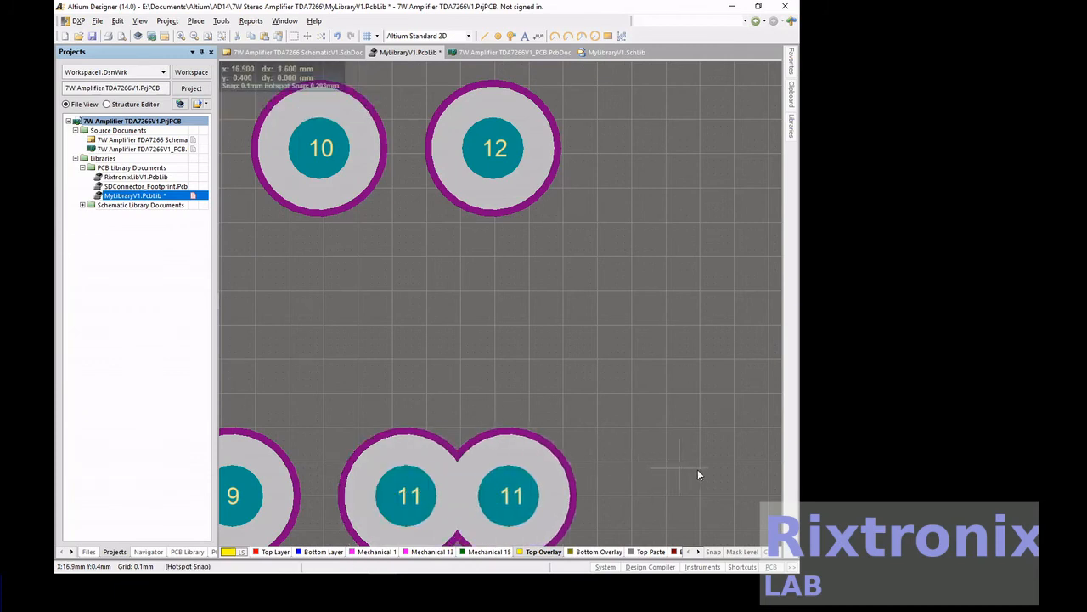
{"action": "left_click", "coordinate": [756, 467]}
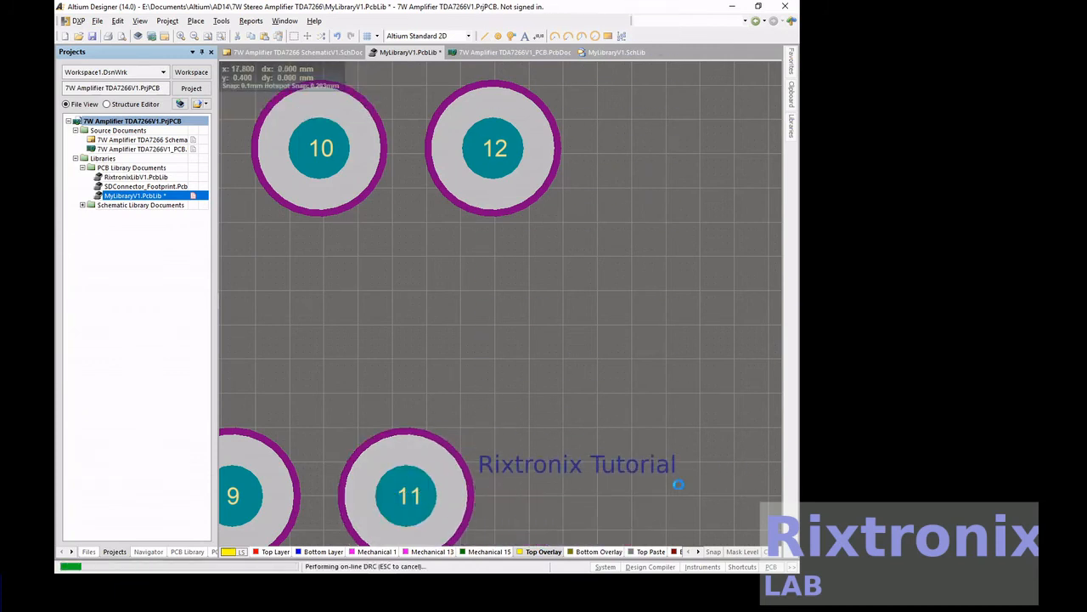
Set the duplicated lower-row pad's designator to 13 and its X location to 15.24 mm
{"action": "double_click", "coordinate": [604, 500]}
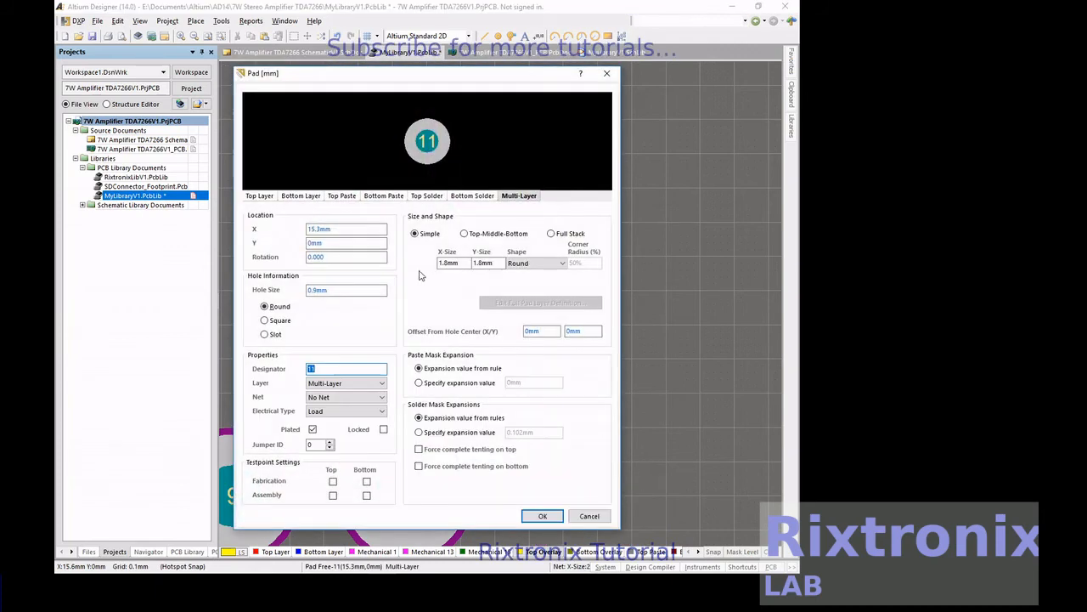
{"action": "left_click", "coordinate": [328, 368]}
{"action": "key", "text": "Return"}
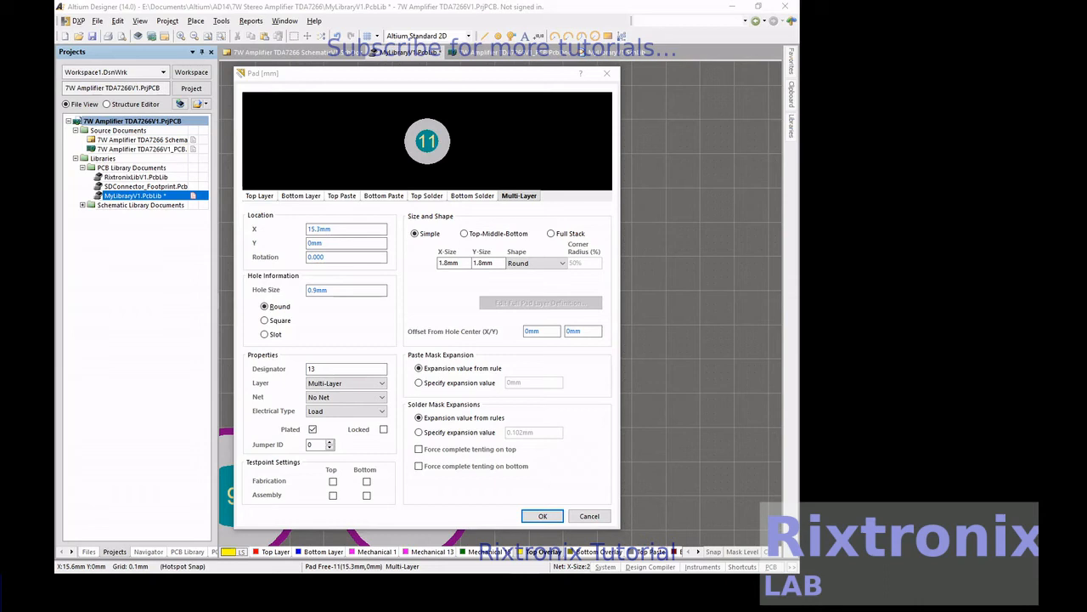
{"action": "left_click", "coordinate": [365, 229]}
{"action": "key", "text": "Left"}
{"action": "key", "text": "Left"}
{"action": "key", "text": "Left"}
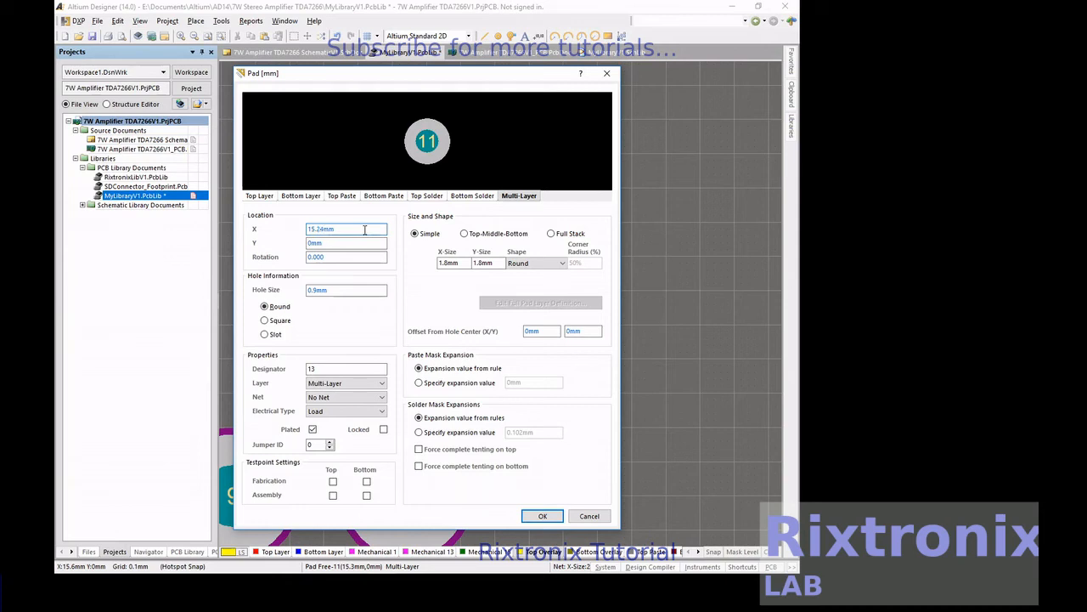
{"action": "left_click", "coordinate": [542, 516]}
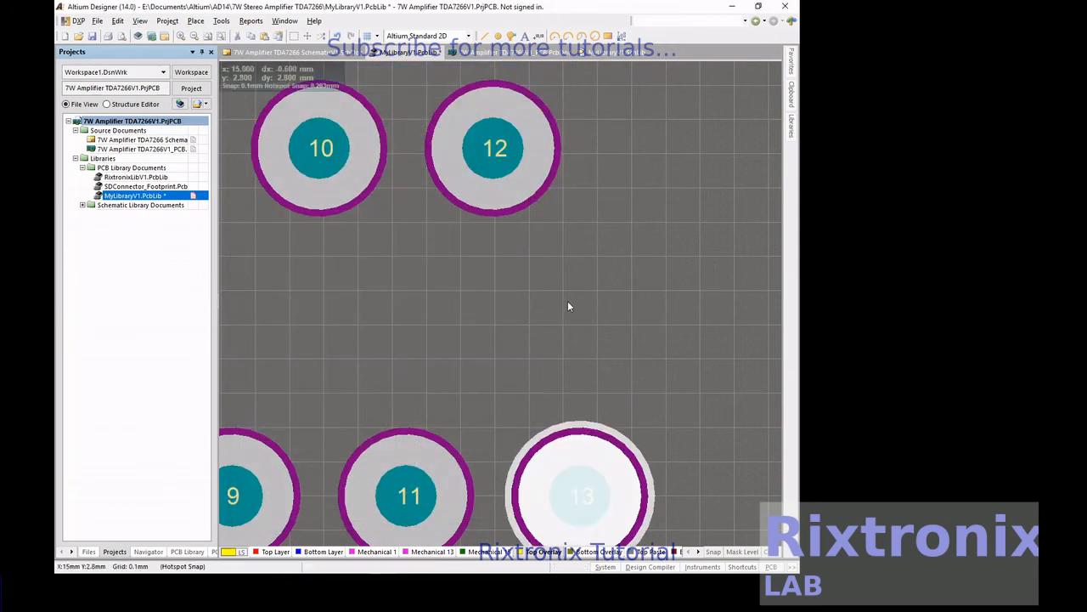
Duplicate pad 12 beside it in the upper row at about X 16.37 mm, Y 5.08 mm
{"action": "left_click", "coordinate": [538, 167]}
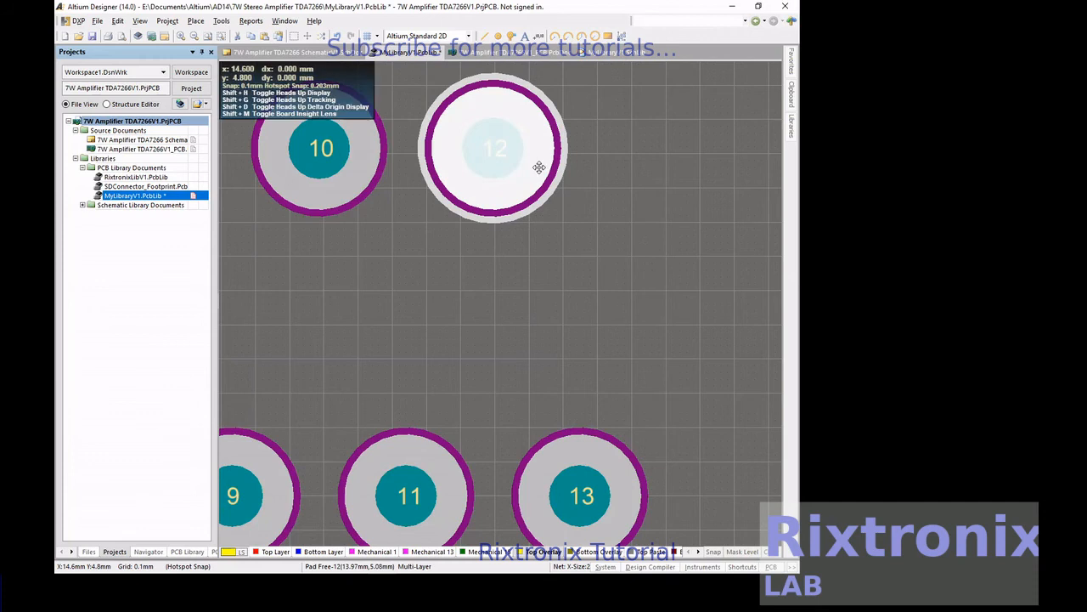
{"action": "left_click", "coordinate": [602, 226]}
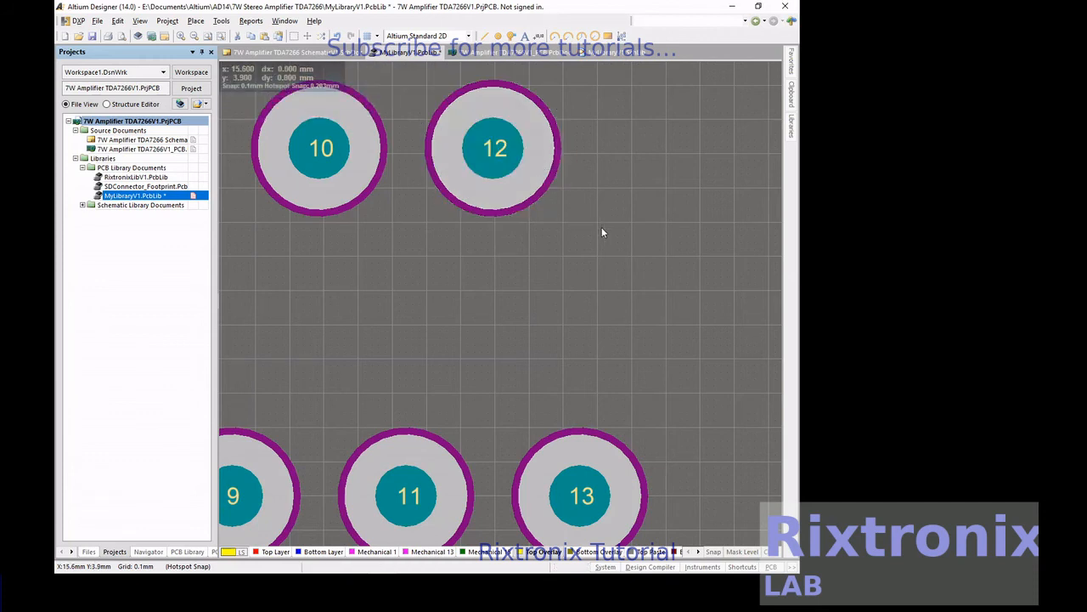
{"action": "key", "text": "ctrl+v"}
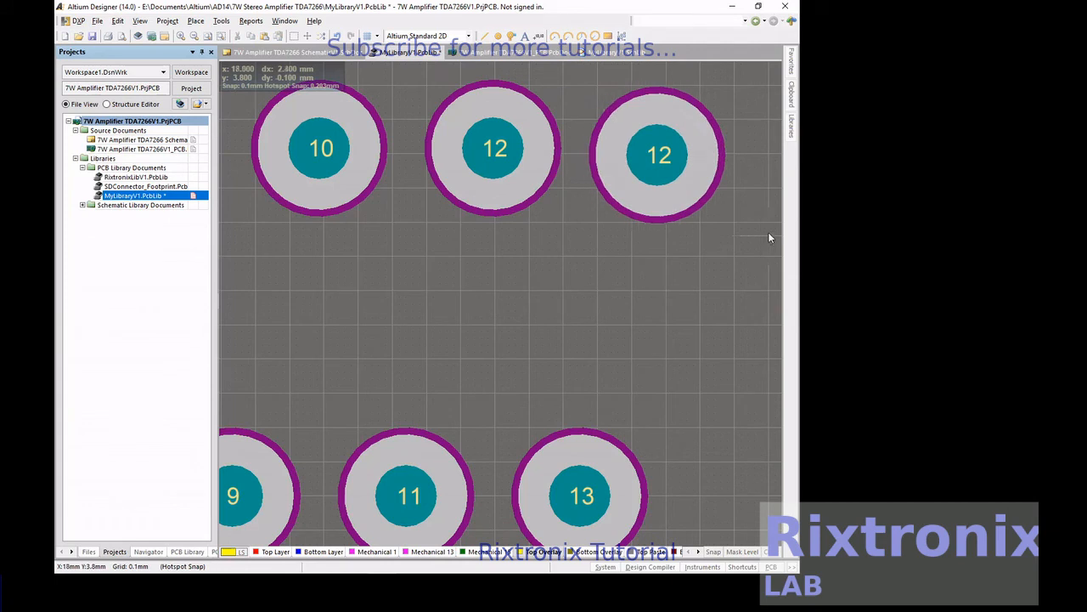
{"action": "left_click", "coordinate": [678, 148]}
Set the duplicated upper-row pad's designator to 14 and its X location to 16.51 mm
{"action": "key", "text": "Delete"}
{"action": "key", "text": "Tab"}
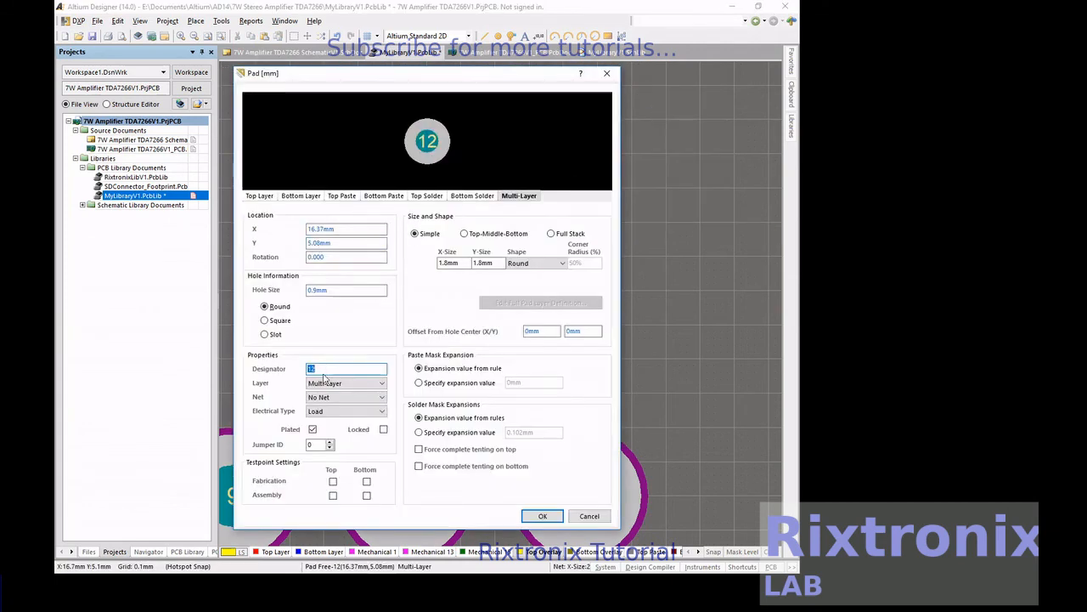
{"action": "type", "text": "1"}
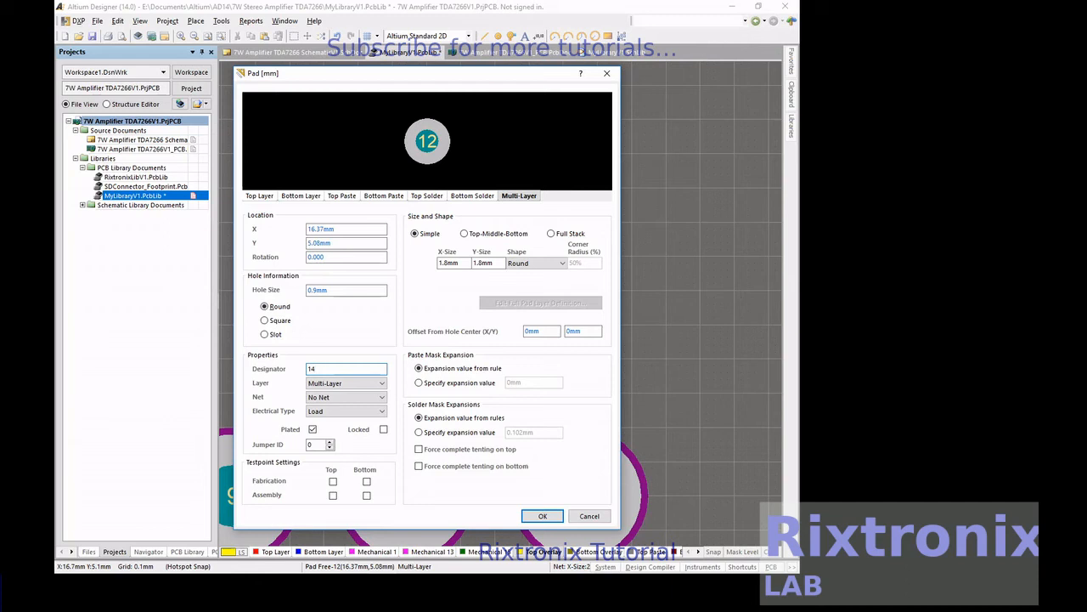
{"action": "double_click", "coordinate": [321, 229]}
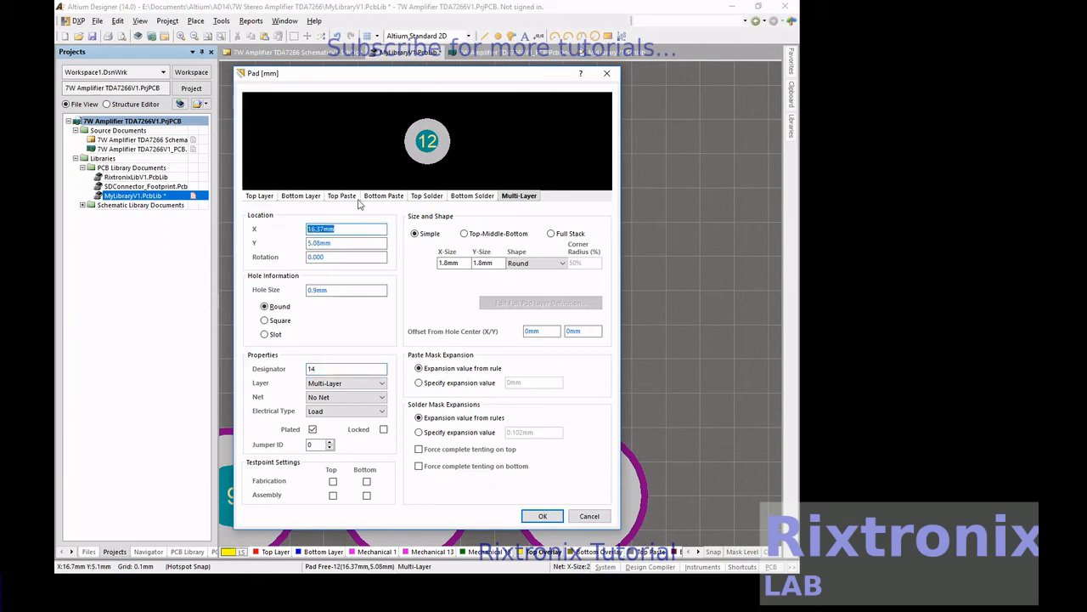
{"action": "key", "text": "Left"}
{"action": "type", "text": "51"}
{"action": "key", "text": "Return"}
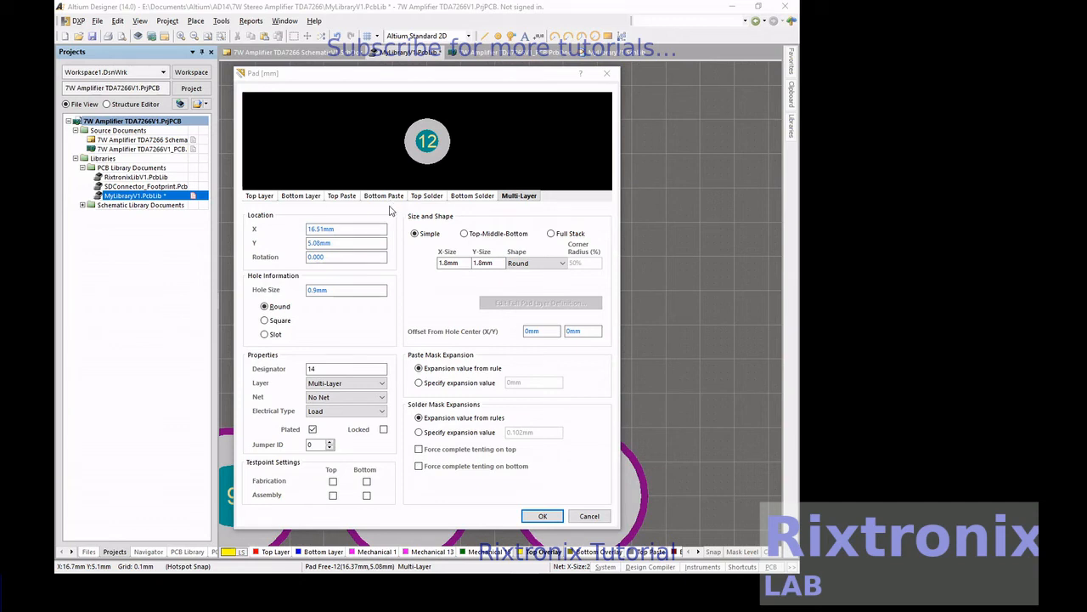
{"action": "left_click", "coordinate": [542, 516]}
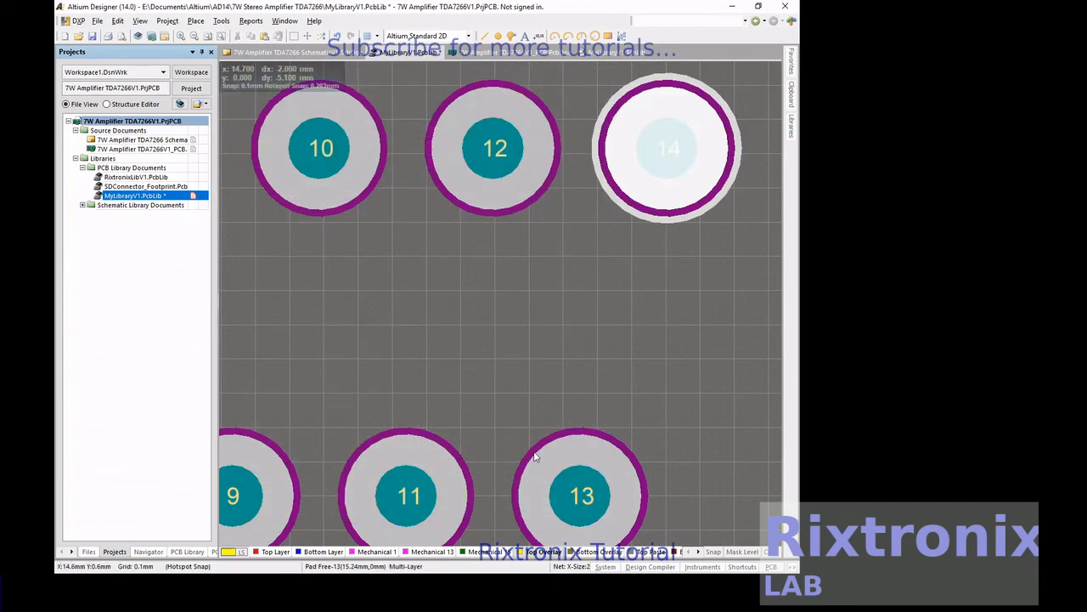
Copy pad 13 and paste the duplicate beside it in the lower row at about X 17.94 mm, Y 0 mm
{"action": "left_click", "coordinate": [604, 510]}
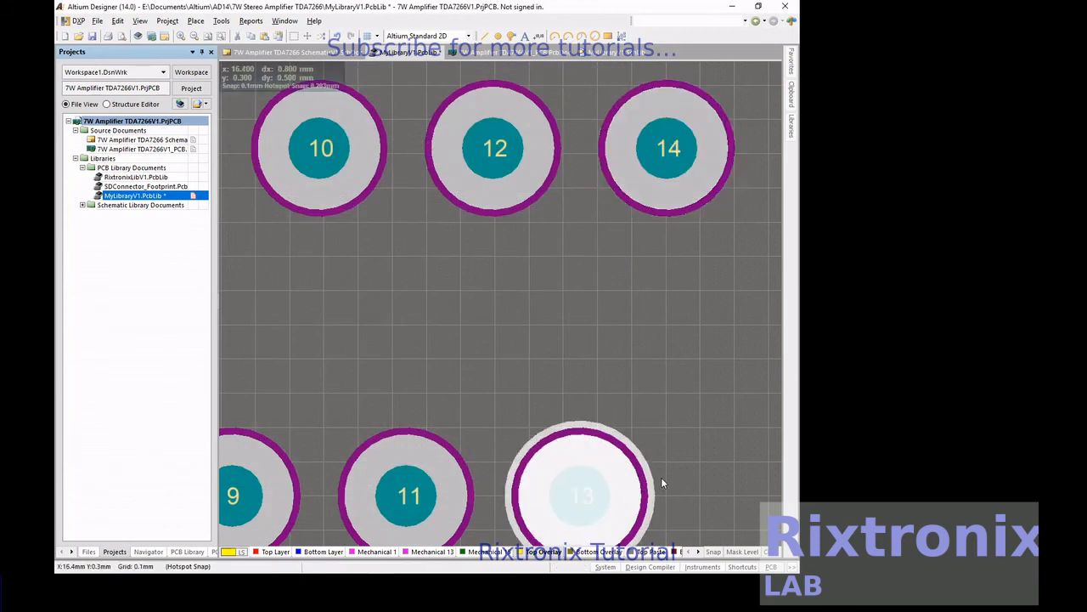
{"action": "right_click_drag", "start_coordinate": [691, 406], "coordinate": [621, 396]}
{"action": "left_click", "coordinate": [737, 410]}
{"action": "left_click", "coordinate": [552, 473]}
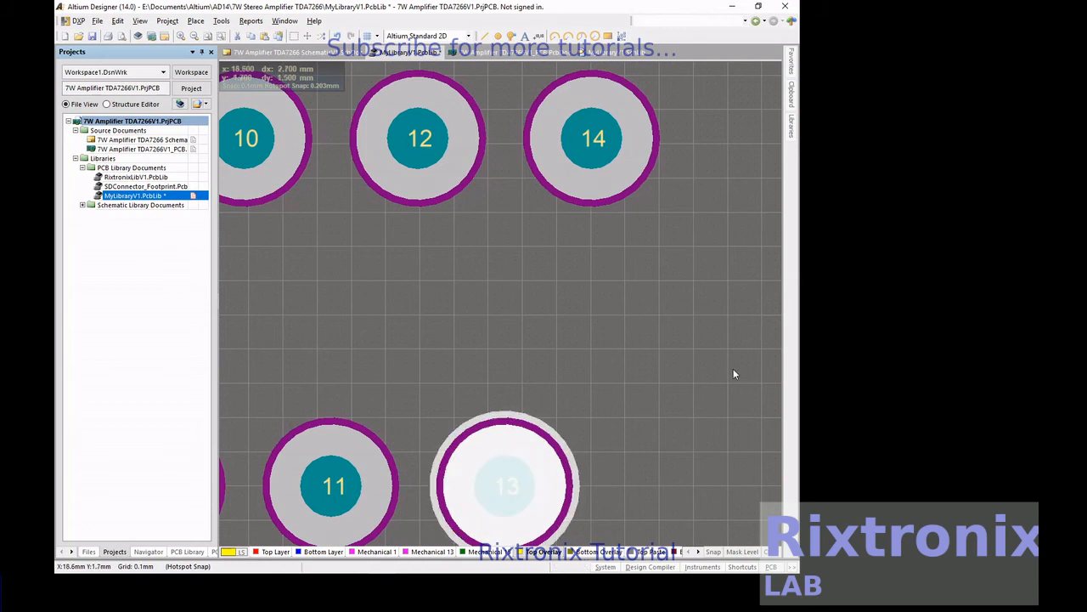
{"action": "key", "text": "ctrl+c"}
{"action": "left_click", "coordinate": [687, 380]}
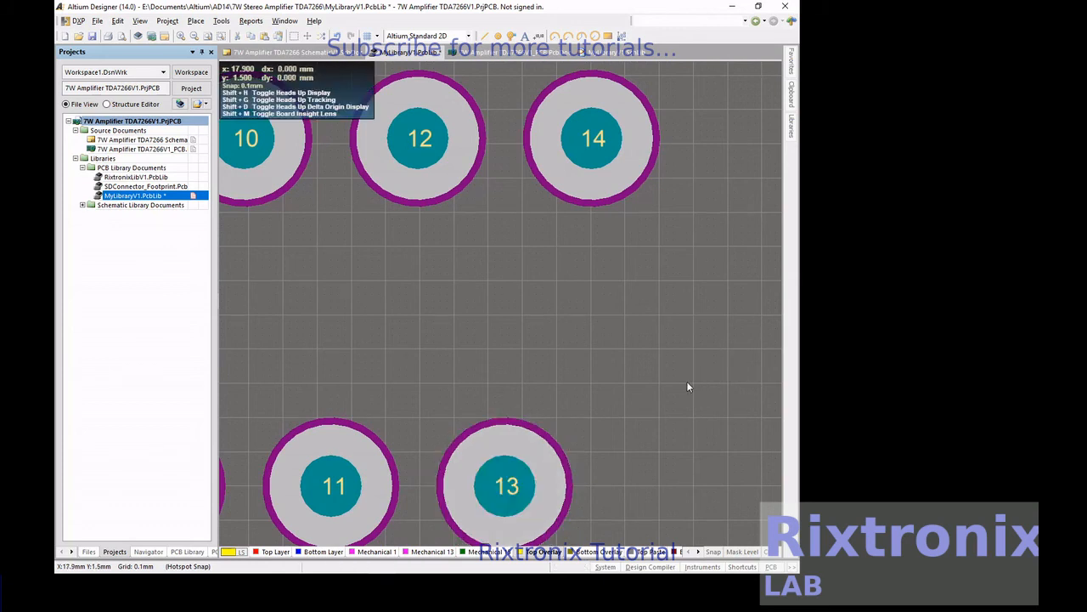
{"action": "key", "text": "ctrl+v"}
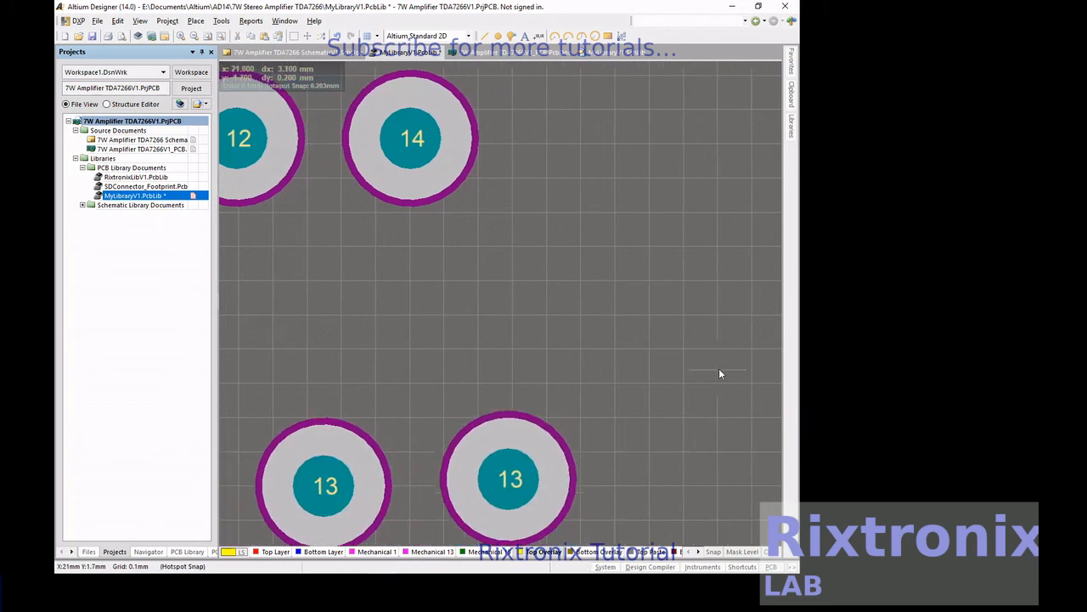
{"action": "left_click", "coordinate": [719, 376]}
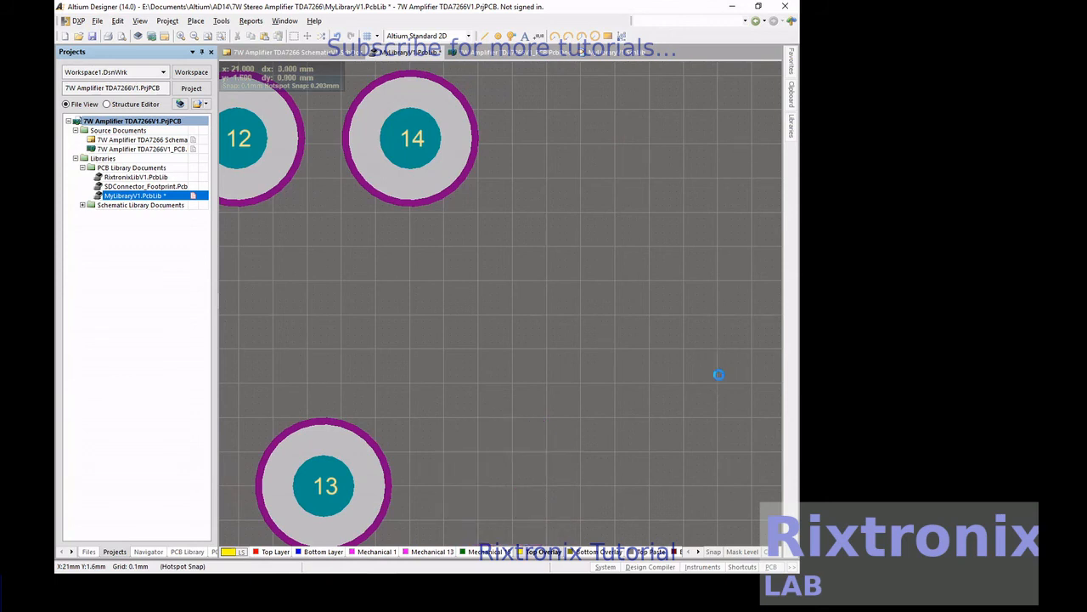
Set the duplicated lower-row pad's designator to 15 and its X location to 17.78 mm
{"action": "double_click", "coordinate": [519, 460]}
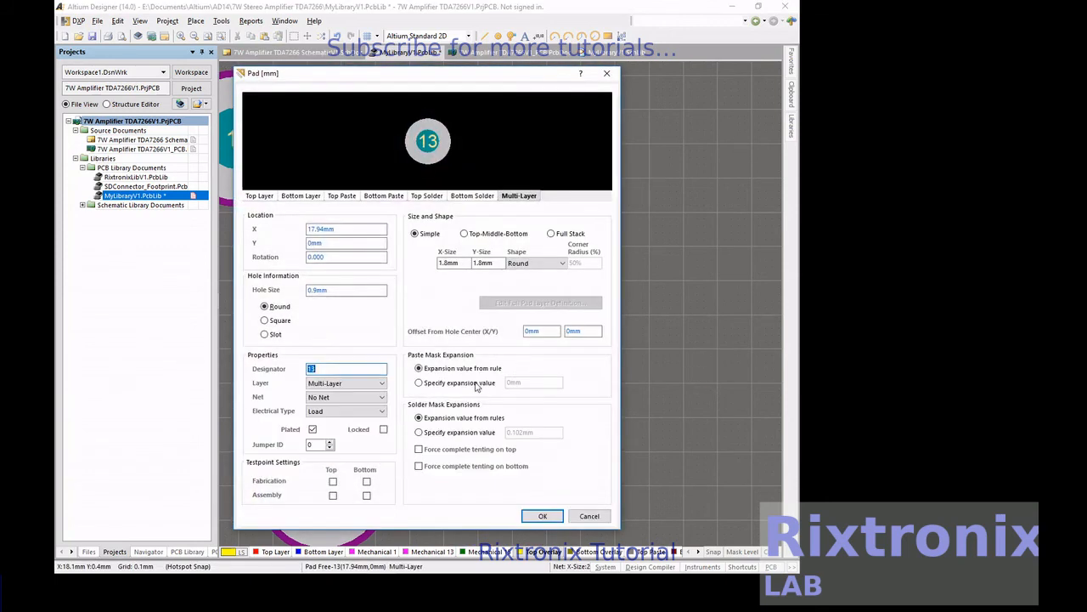
{"action": "type", "text": "15"}
{"action": "left_click", "coordinate": [321, 228]}
{"action": "type", "text": "78"}
{"action": "type", "text": "68"}
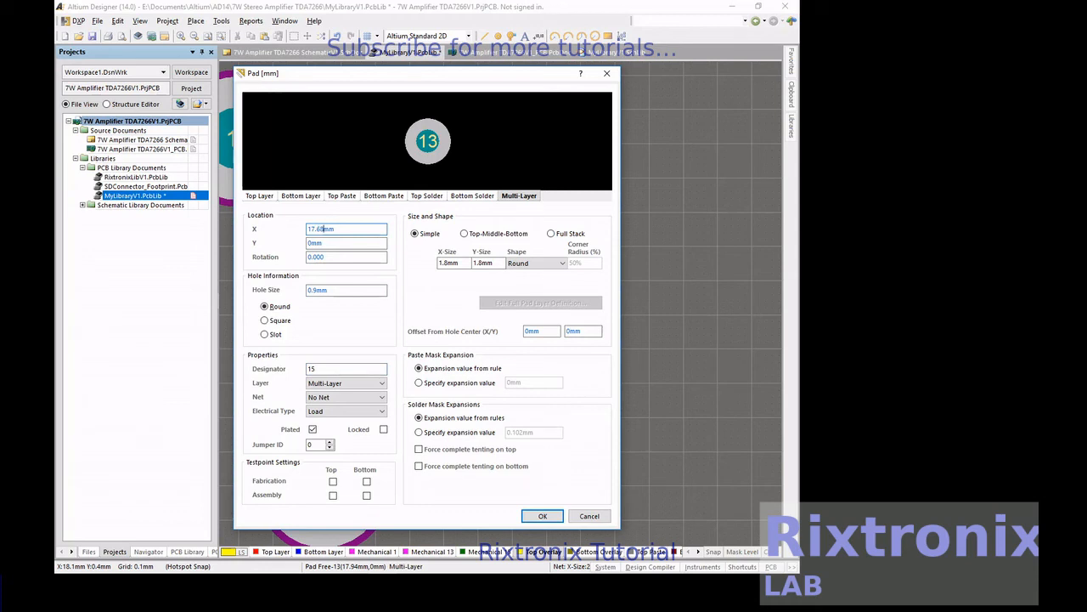
{"action": "key", "text": "Return"}
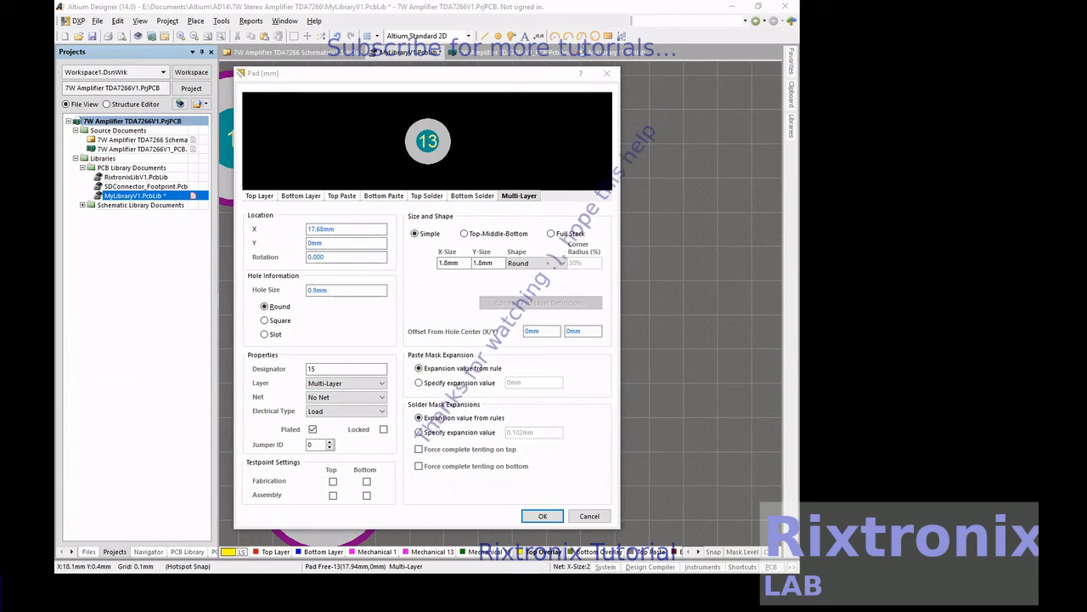
{"action": "left_click", "coordinate": [321, 229]}
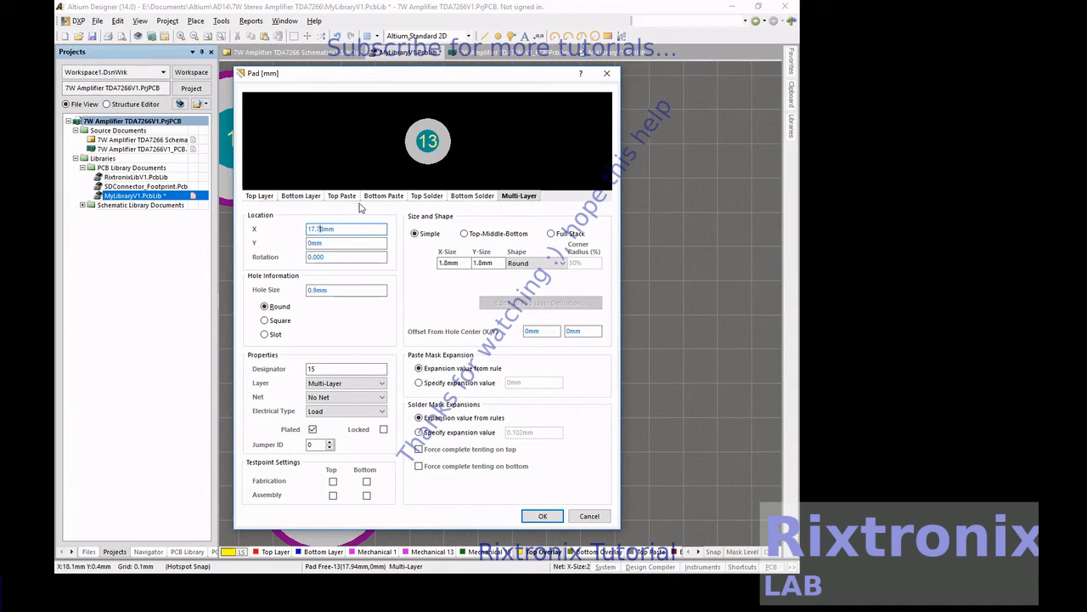
{"action": "left_click", "coordinate": [542, 516]}
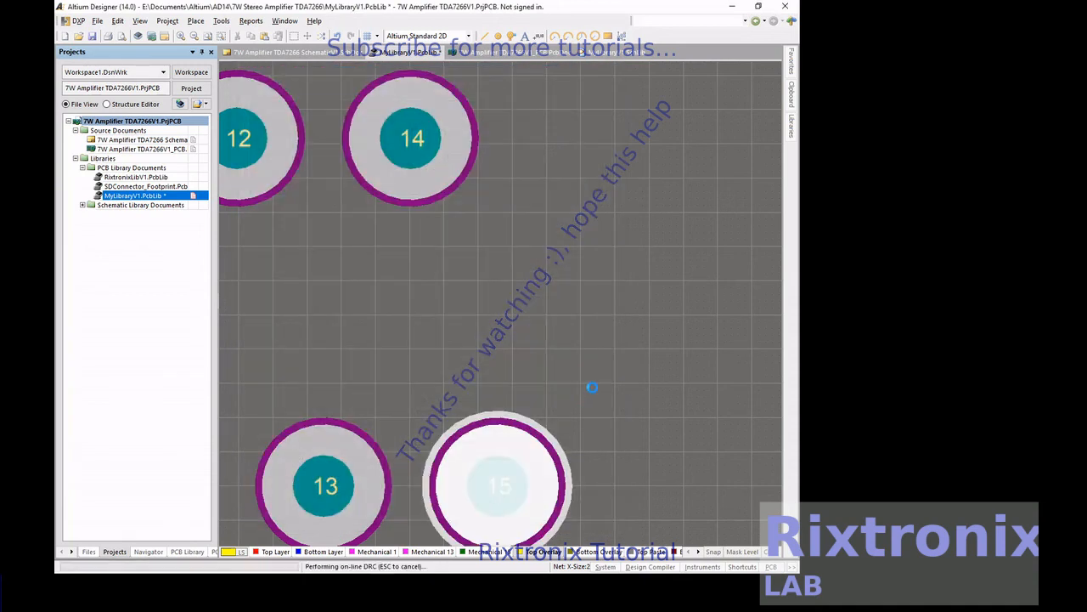
Save the footprint library MyLibraryV1.PcbLib
{"action": "left_click", "coordinate": [93, 37]}
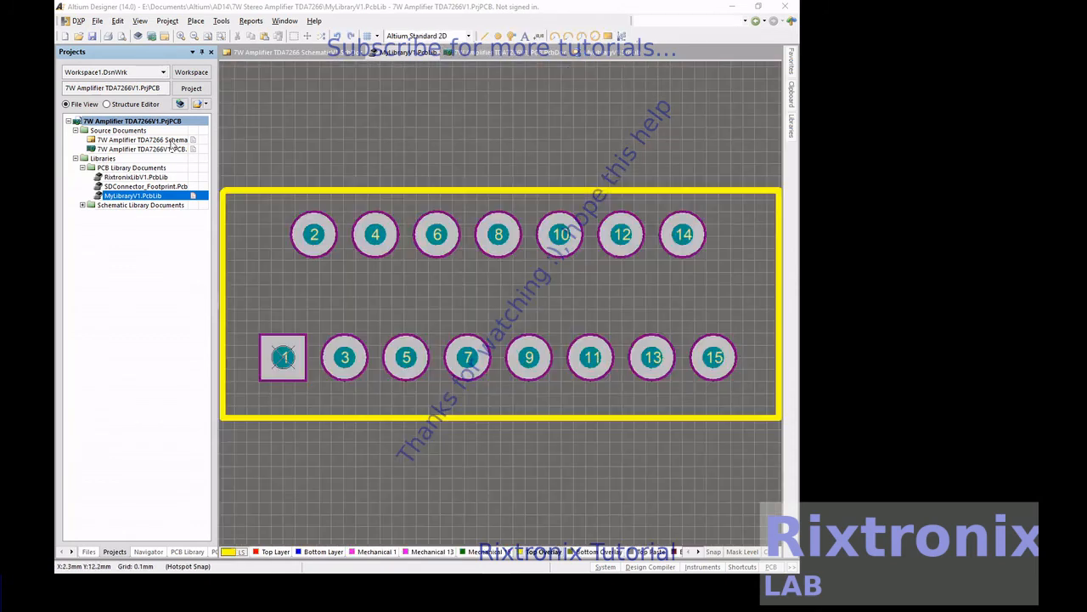
{"action": "left_click", "coordinate": [195, 21]}
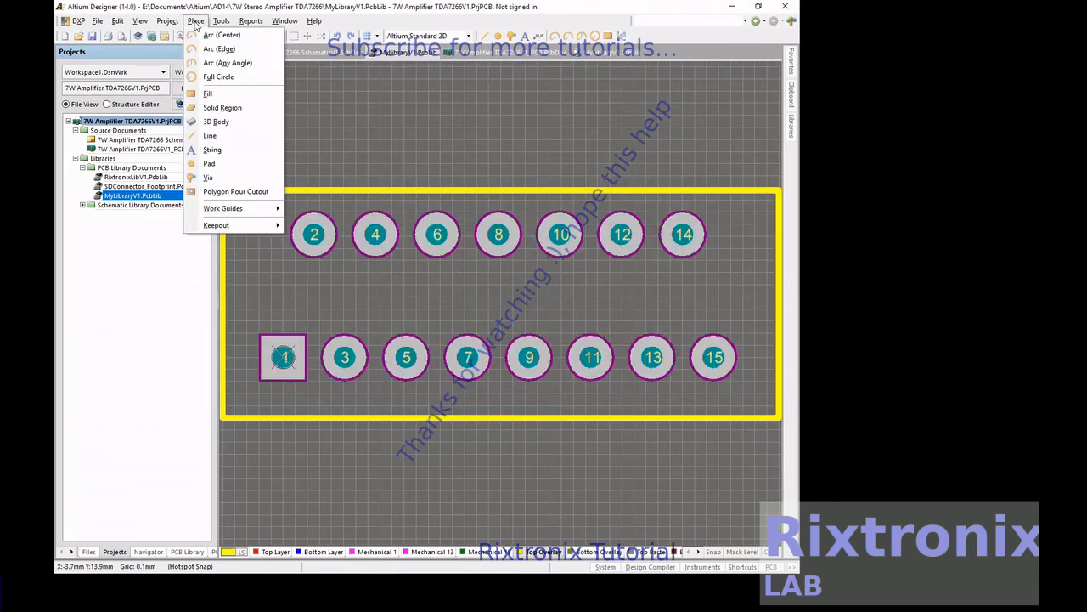
Place an extruded 3D body with 26 mm overall height over the footprint, set both center values to 0, and save the library
{"action": "left_click", "coordinate": [216, 121]}
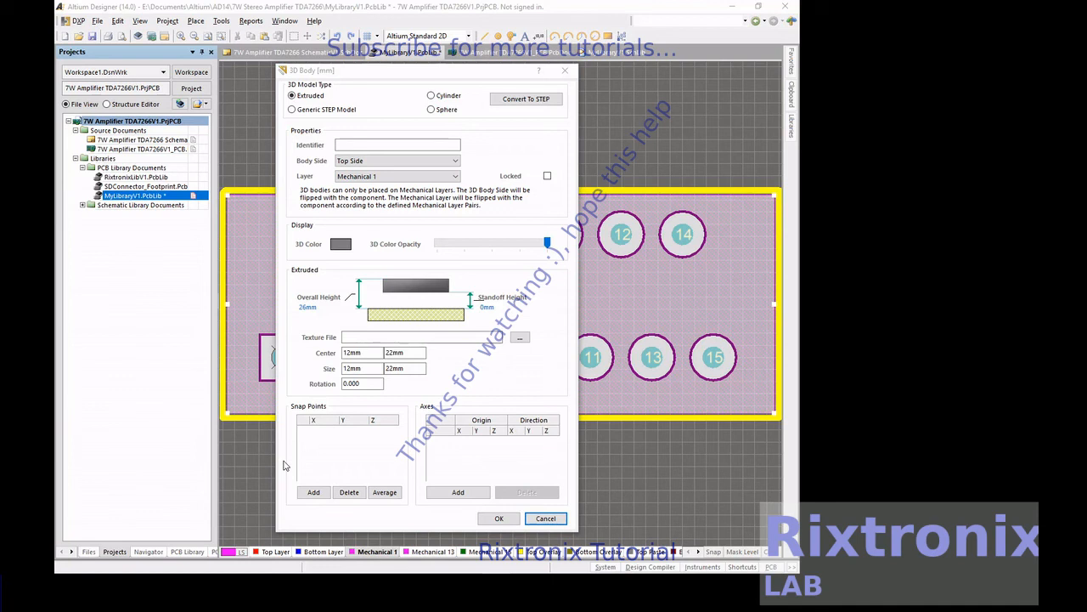
{"action": "double_click", "coordinate": [414, 352]}
{"action": "type", "text": "0"}
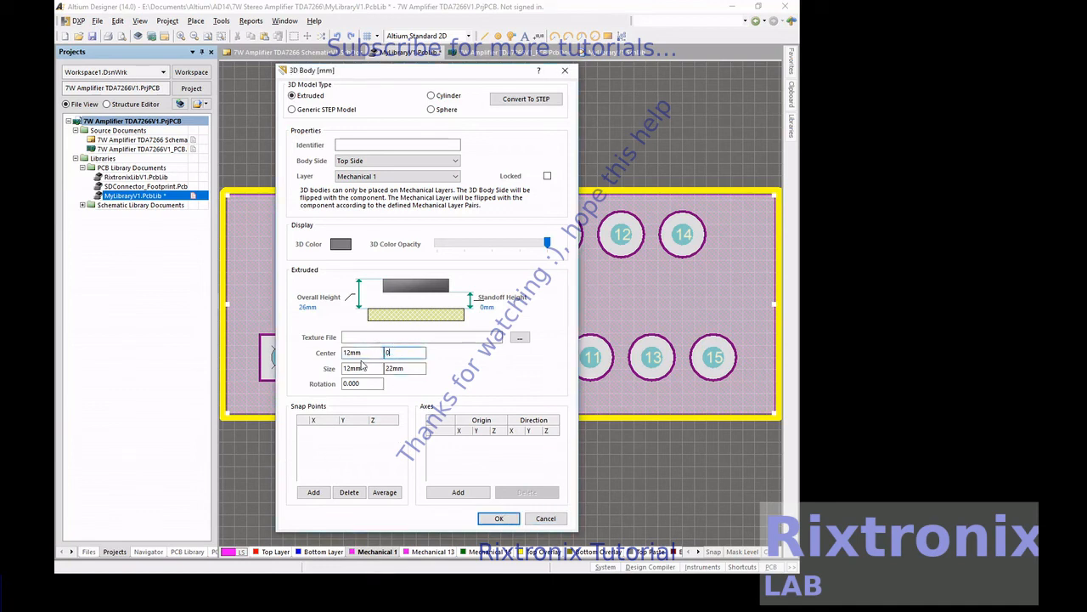
{"action": "double_click", "coordinate": [355, 352]}
{"action": "type", "text": "0"}
{"action": "left_click", "coordinate": [498, 518]}
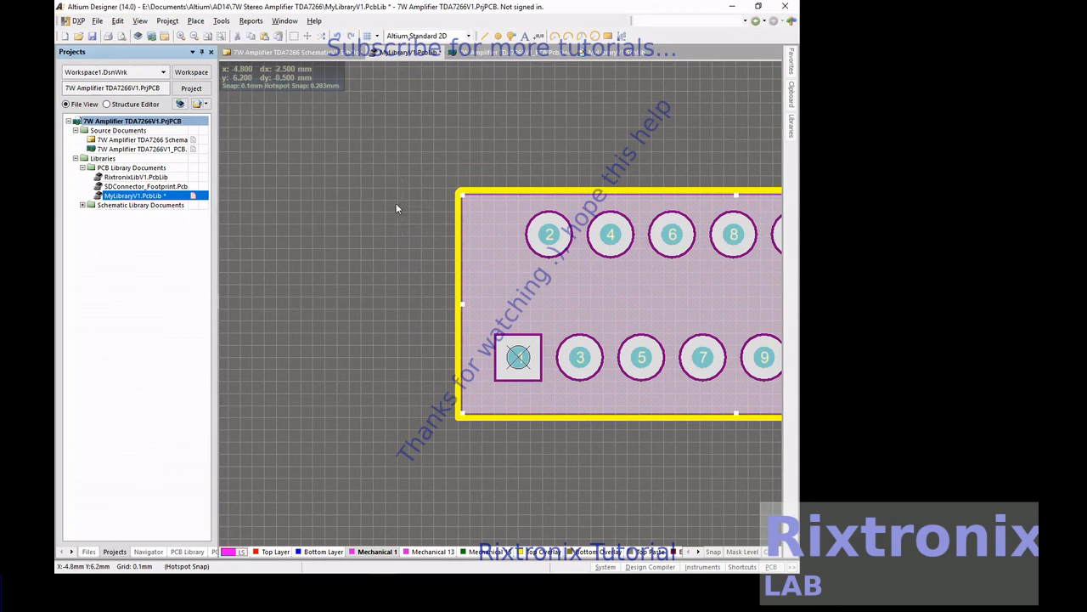
{"action": "left_click", "coordinate": [91, 37]}
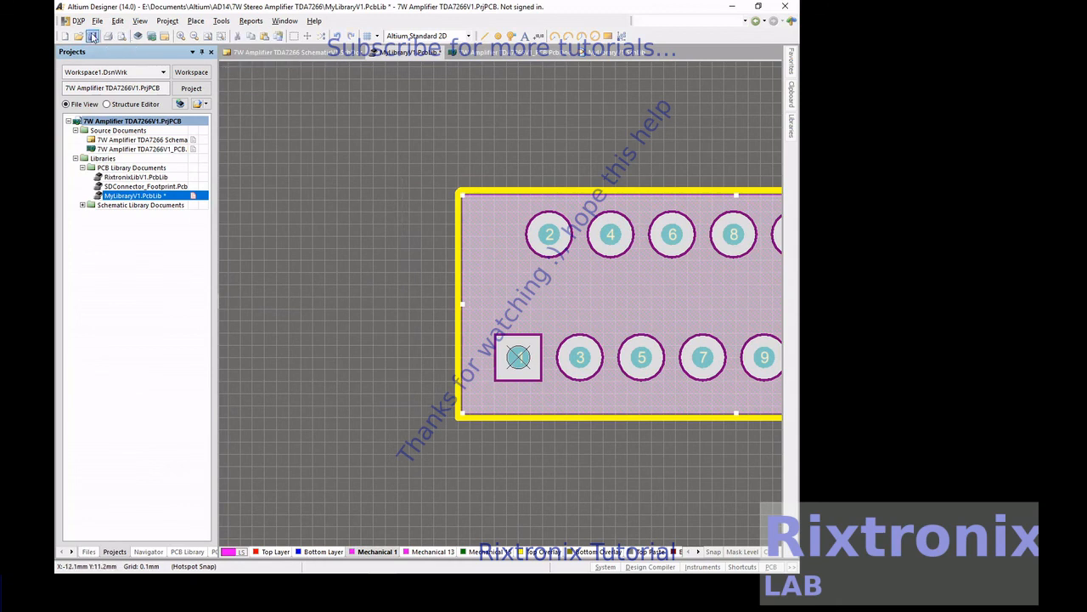
{"action": "left_click", "coordinate": [386, 101]}
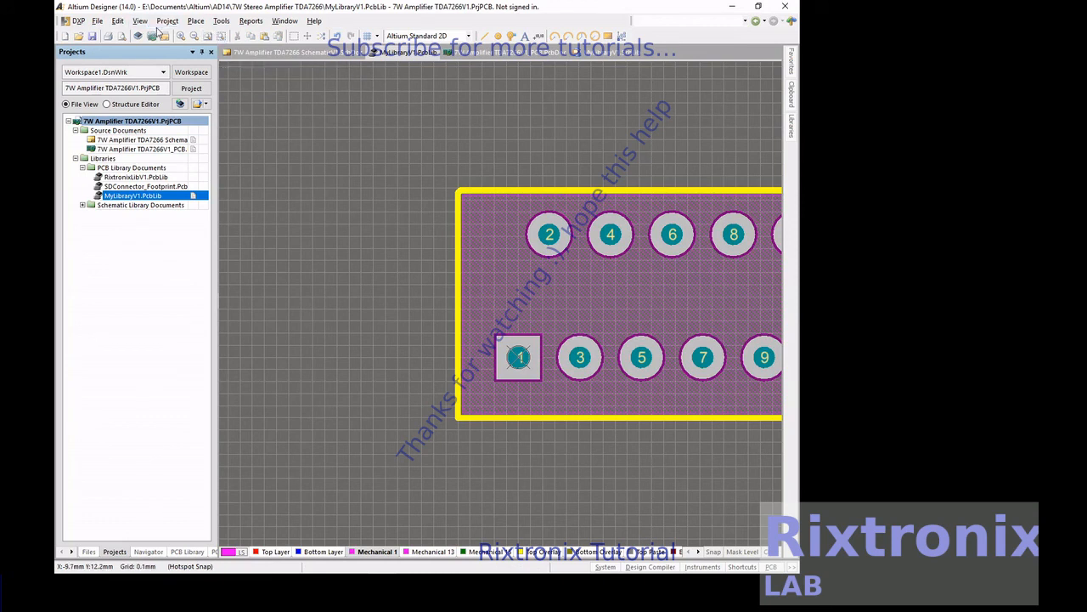
Fit the whole footprint in view and show it in 3D layout mode to examine the extruded body
{"action": "left_click", "coordinate": [141, 22]}
{"action": "left_click", "coordinate": [155, 49]}
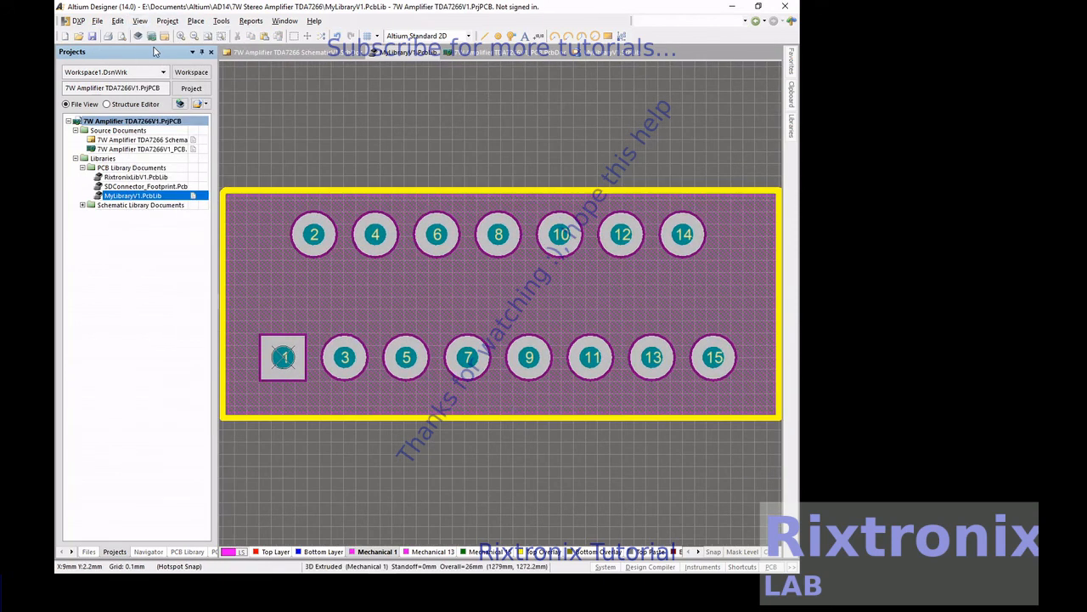
{"action": "left_click", "coordinate": [140, 21]}
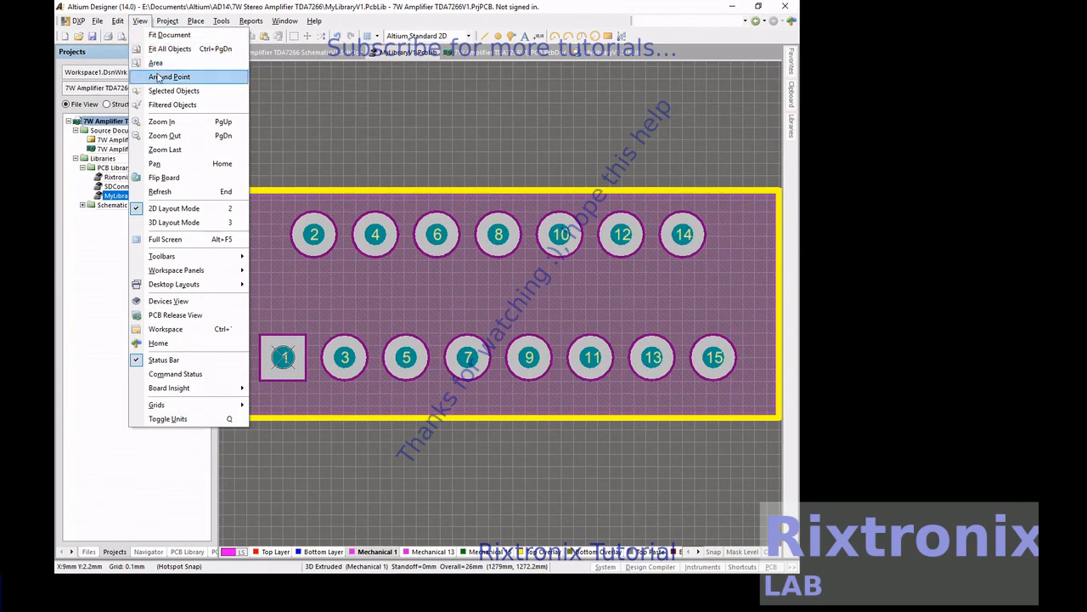
{"action": "left_click", "coordinate": [175, 222]}
{"action": "scroll", "coordinate": [428, 233], "scroll_direction": "up", "scroll_amount": 3}
{"action": "scroll", "coordinate": [428, 233], "scroll_direction": "down", "scroll_amount": 2}
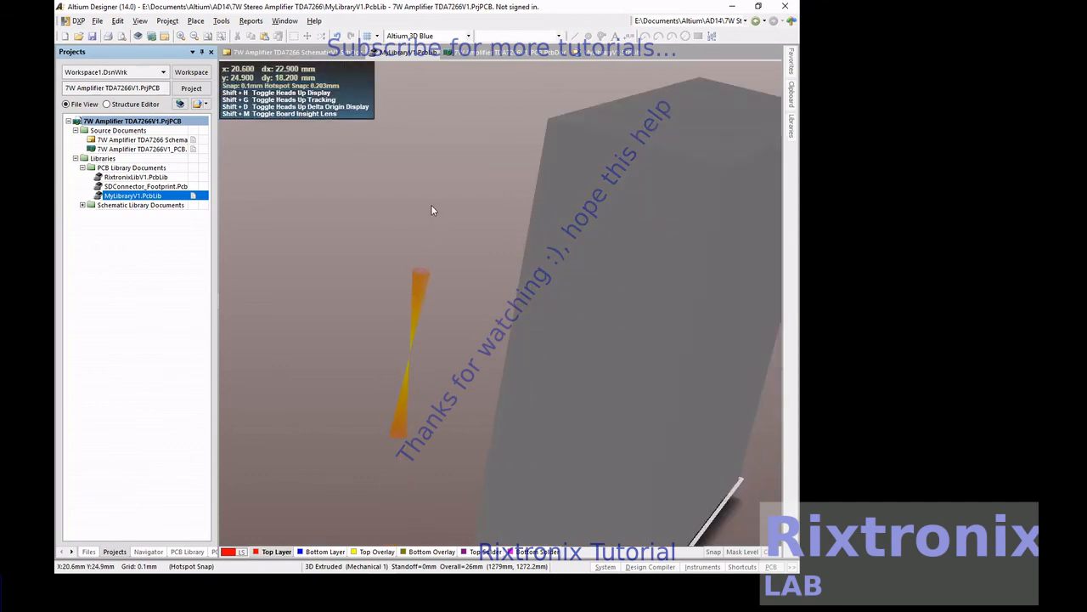
{"action": "scroll", "coordinate": [432, 205], "scroll_direction": "up", "scroll_amount": 1, "text": "ctrl"}
{"action": "scroll", "coordinate": [432, 206], "scroll_direction": "down", "scroll_amount": 3, "text": "ctrl"}
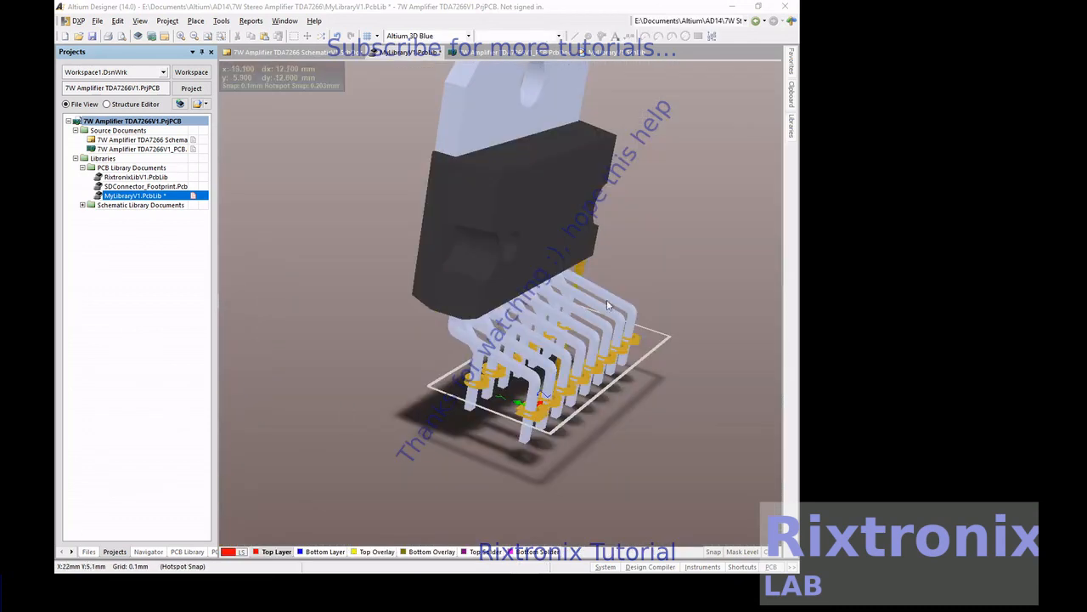
Set the TDA7266 STEP model's standoff height to 2 mm and check how its leads sit in the pads in 3D
{"action": "left_click", "coordinate": [721, 205]}
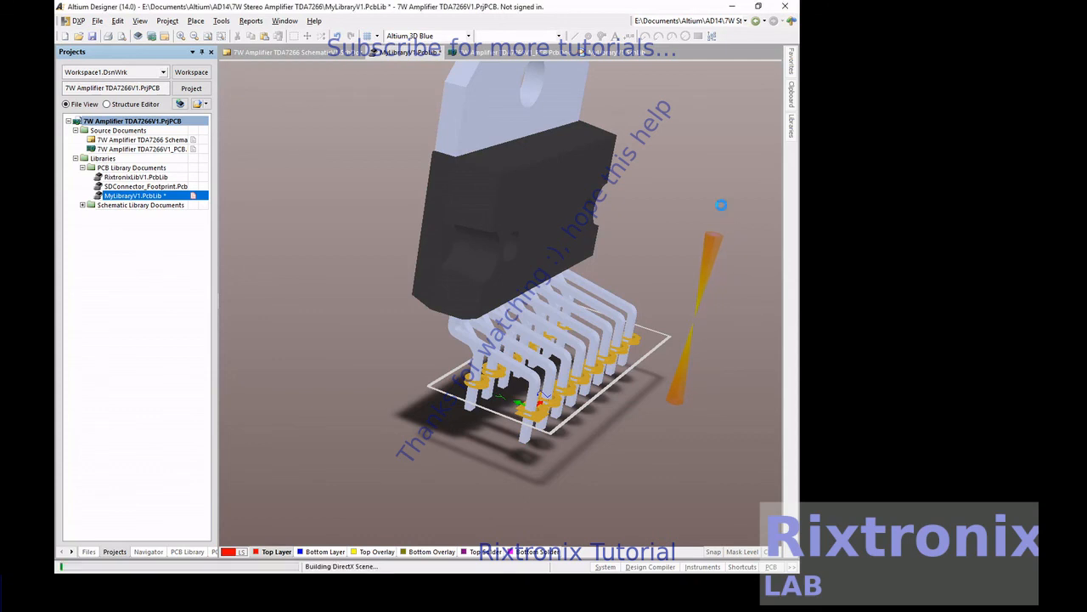
{"action": "key", "text": "2"}
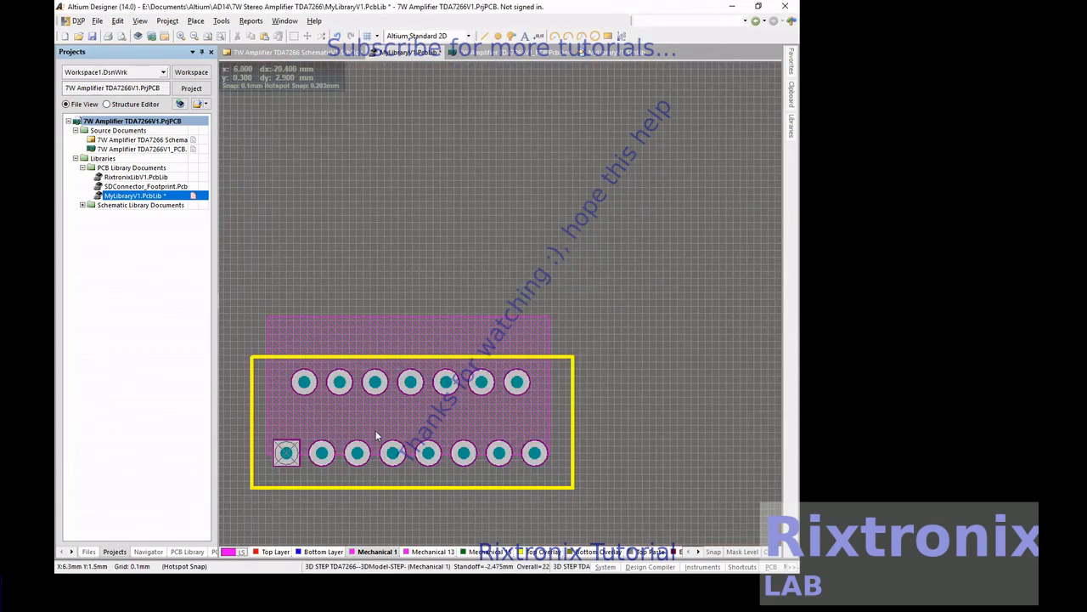
{"action": "double_click", "coordinate": [376, 435]}
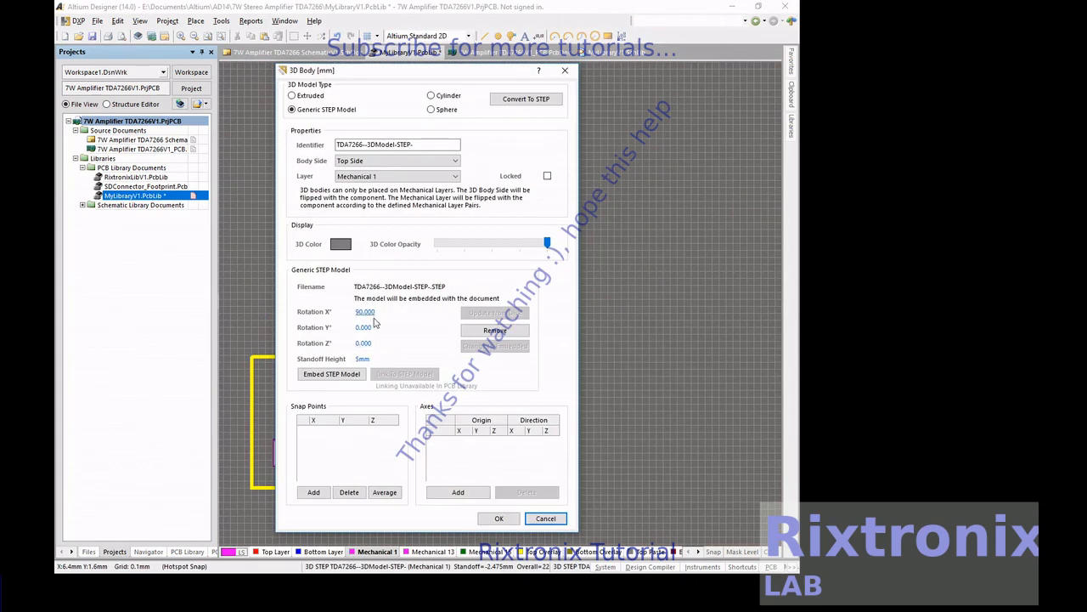
{"action": "left_click", "coordinate": [360, 359]}
{"action": "type", "text": "5"}
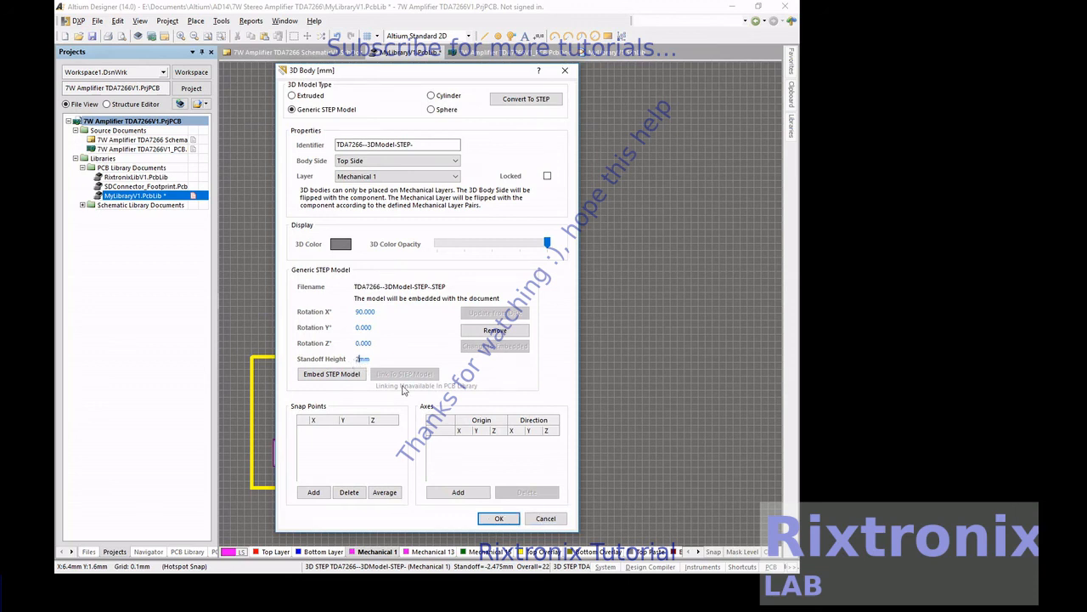
{"action": "left_click", "coordinate": [499, 518]}
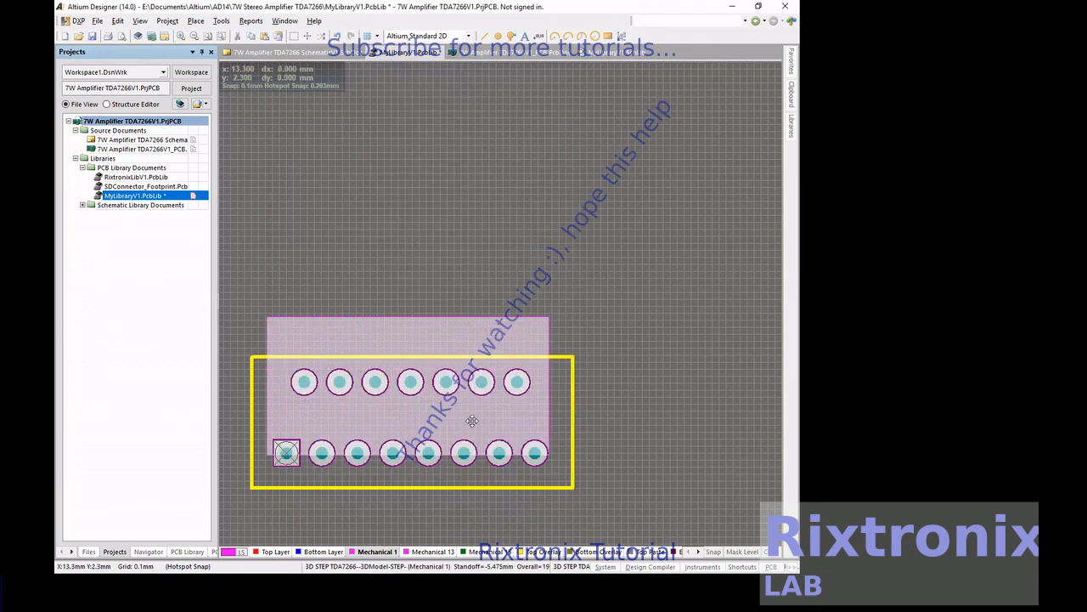
{"action": "key", "text": "3"}
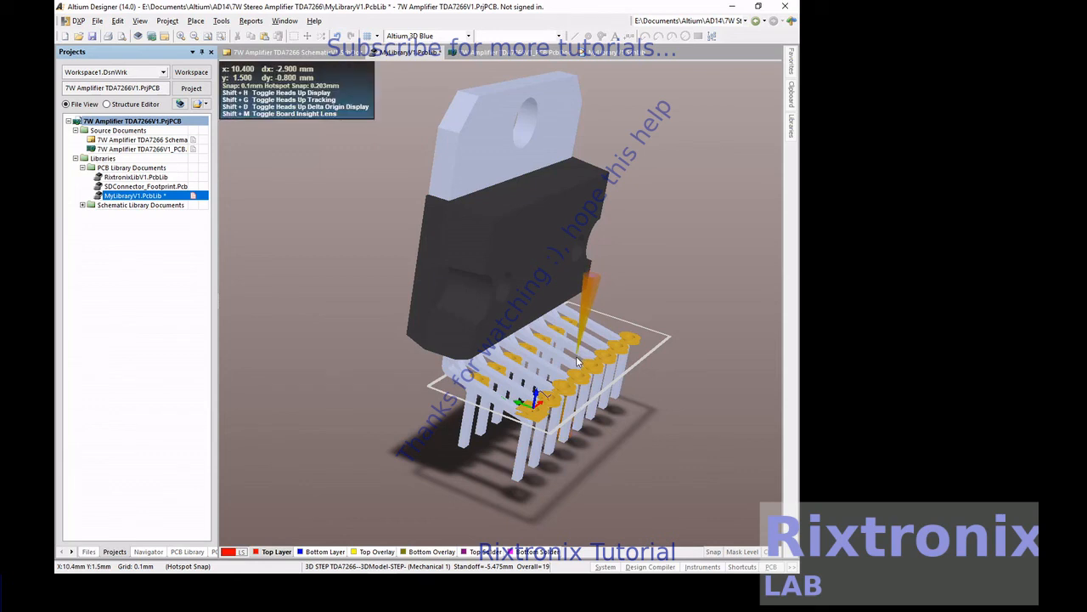
Set the TDA7266 STEP model's standoff height to 3 mm and inspect the lead depth in 3D
{"action": "key", "text": "2"}
{"action": "double_click", "coordinate": [537, 380]}
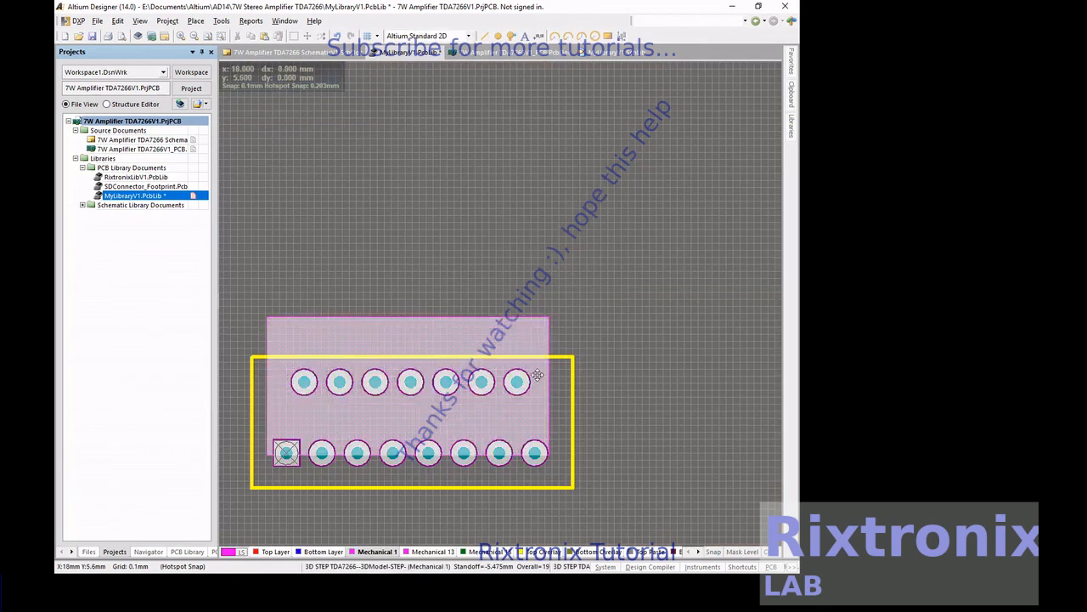
{"action": "double_click", "coordinate": [357, 360]}
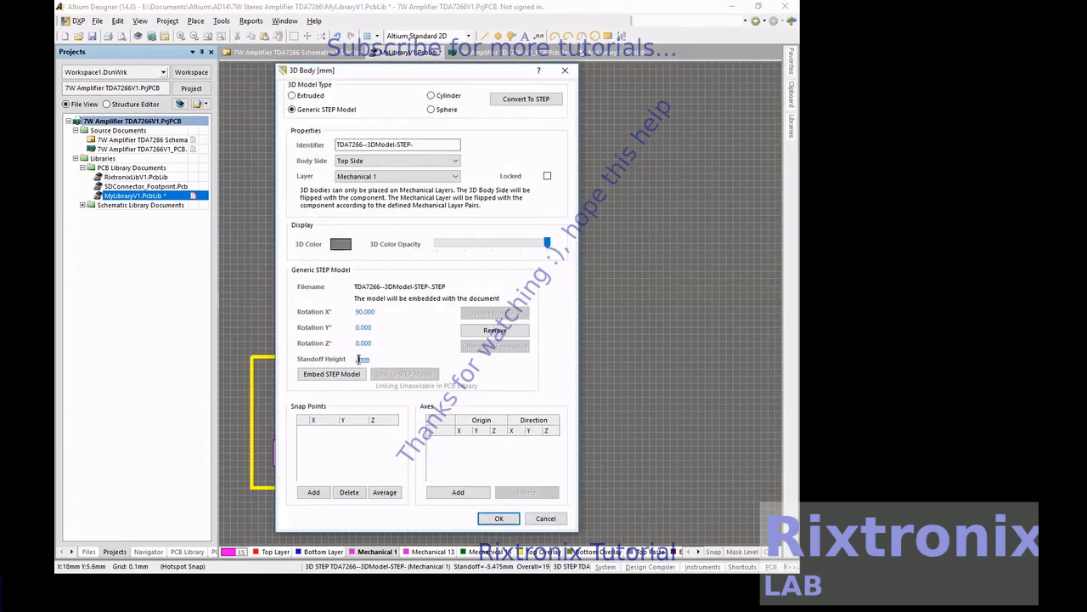
{"action": "type", "text": "4"}
{"action": "left_click", "coordinate": [499, 518]}
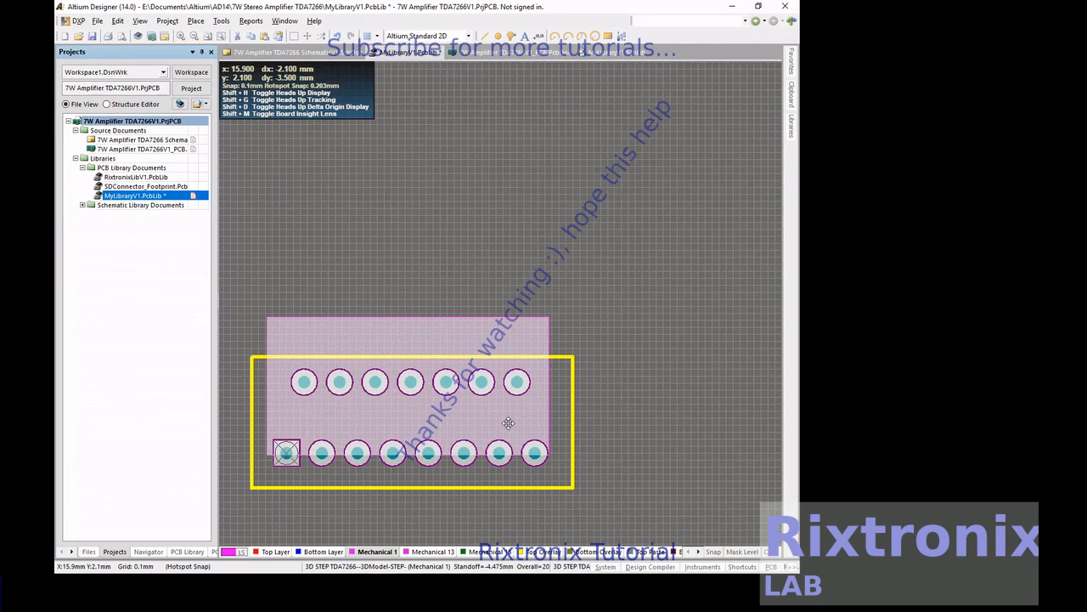
{"action": "key", "text": "3"}
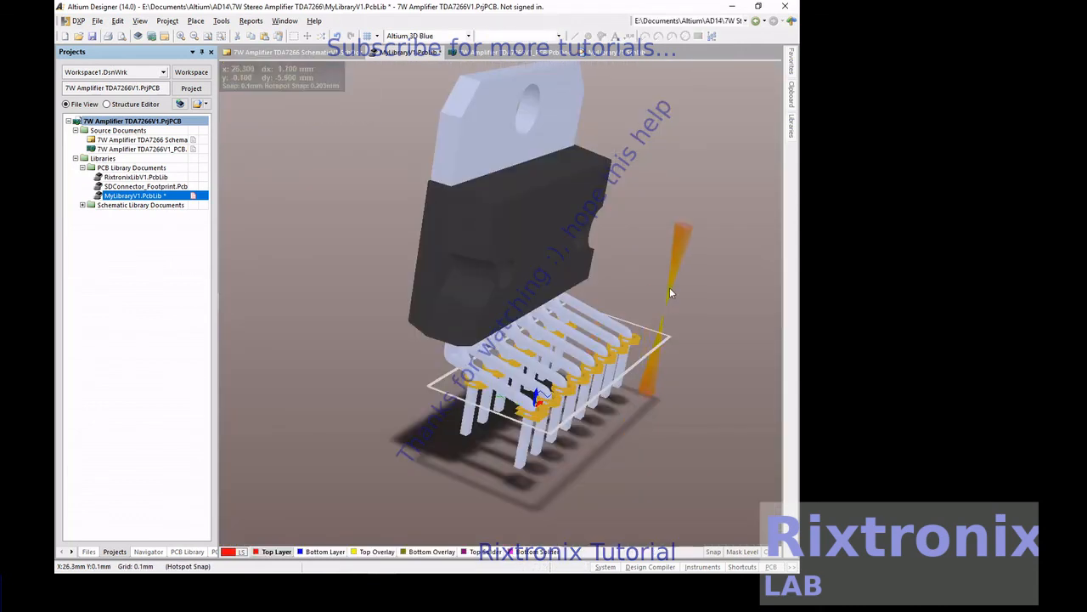
{"action": "right_click_drag", "start_coordinate": [670, 293], "coordinate": [662, 269]}
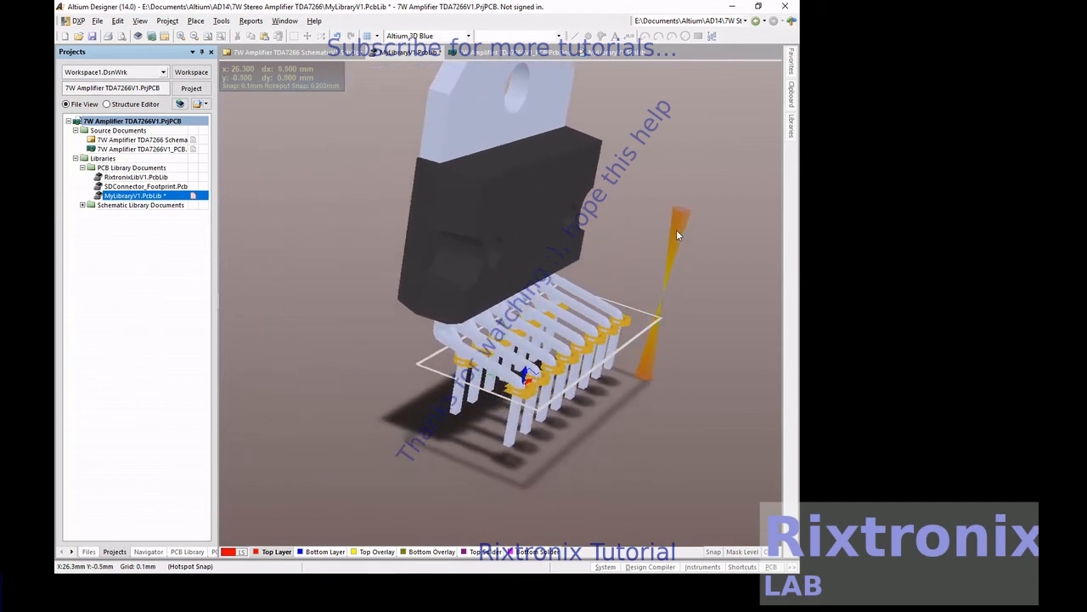
{"action": "left_click_drag", "start_coordinate": [704, 306], "coordinate": [698, 338]}
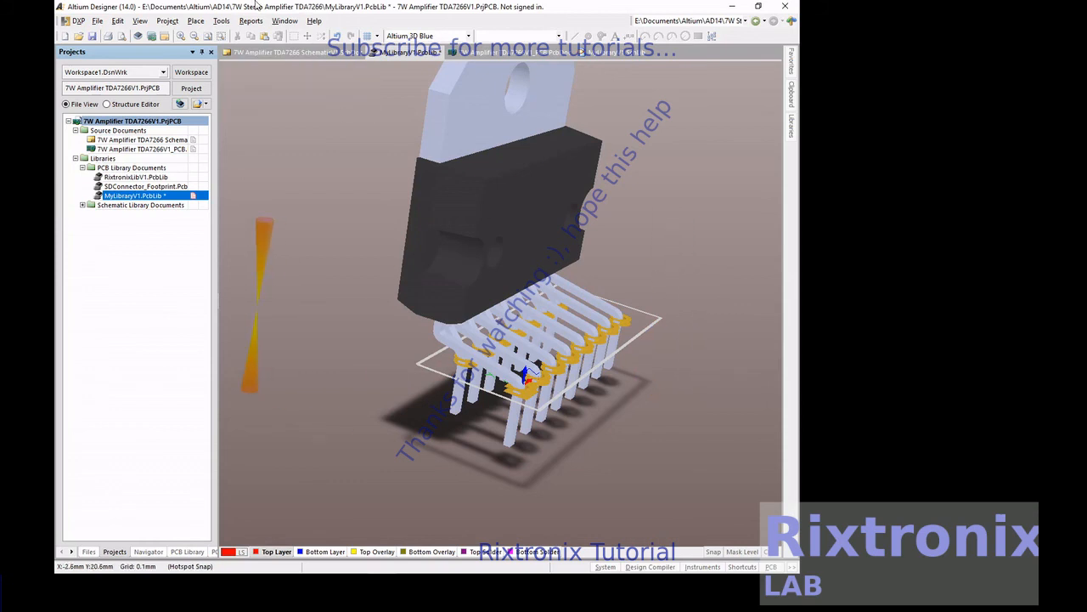
{"action": "left_click", "coordinate": [140, 21]}
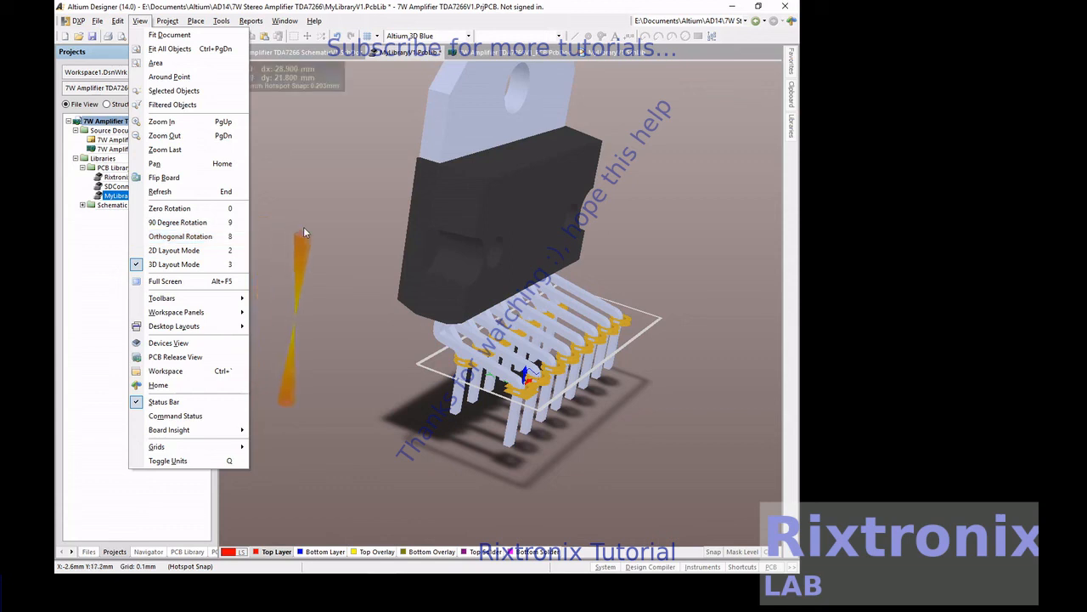
{"action": "left_click", "coordinate": [304, 230]}
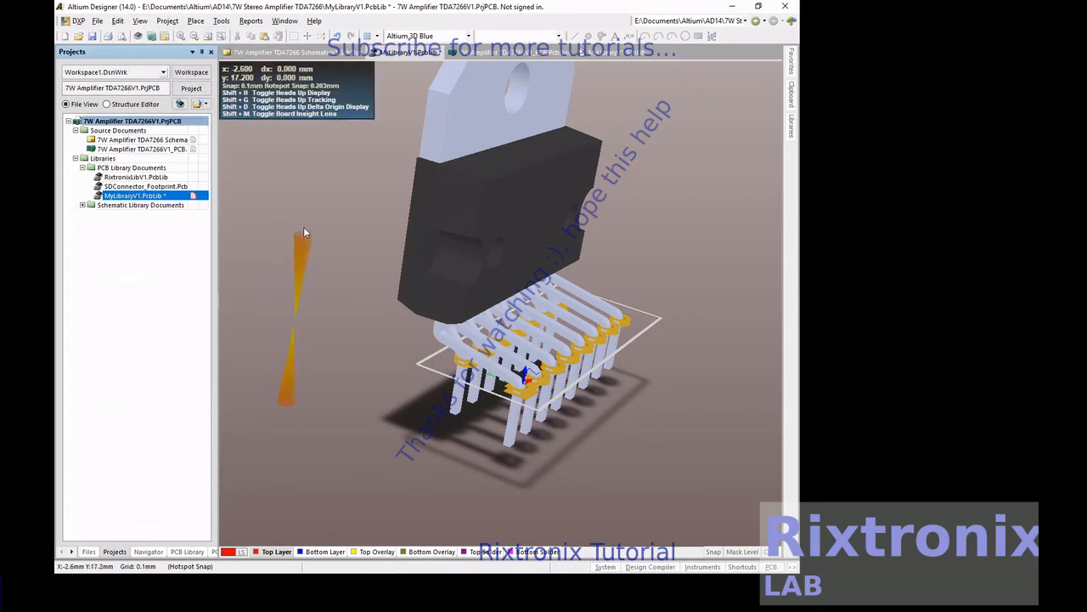
Set the TDA7266 STEP model's standoff height to 3.5 mm and save the footprint library
{"action": "key", "text": "2"}
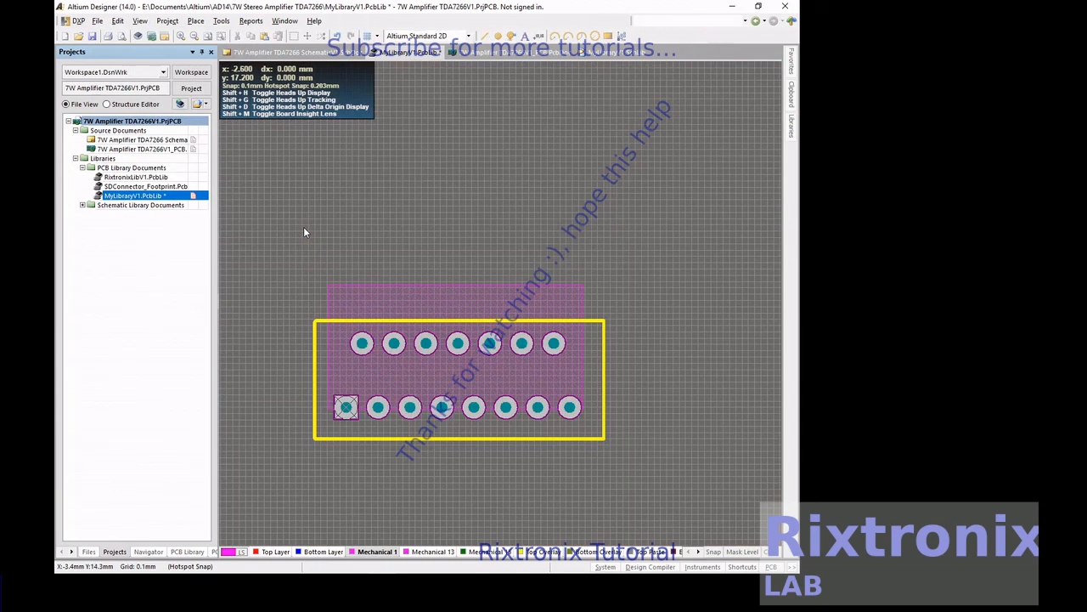
{"action": "double_click", "coordinate": [429, 377]}
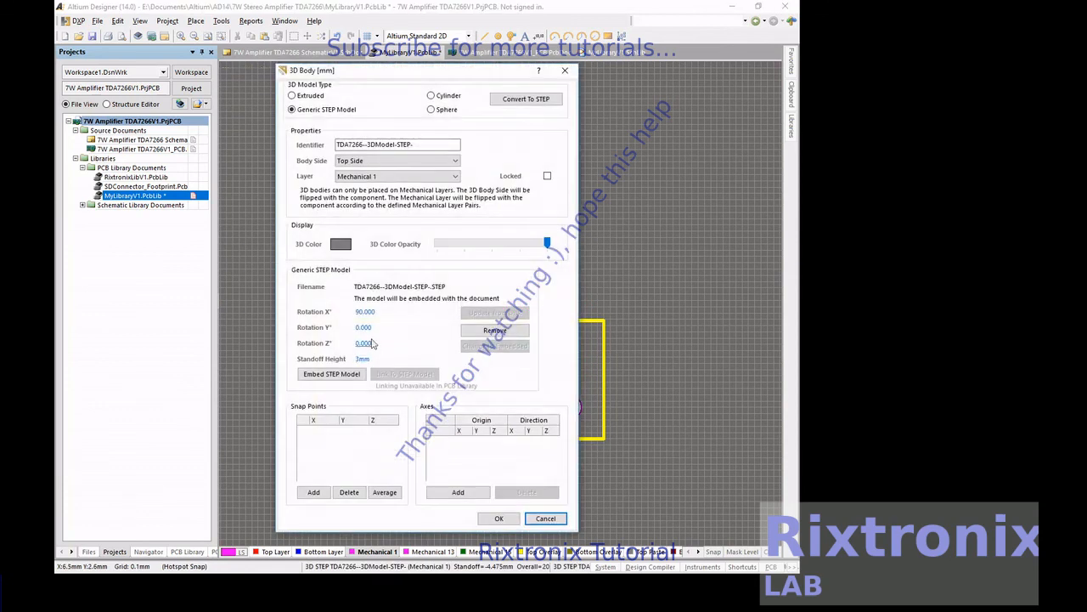
{"action": "left_click", "coordinate": [363, 359]}
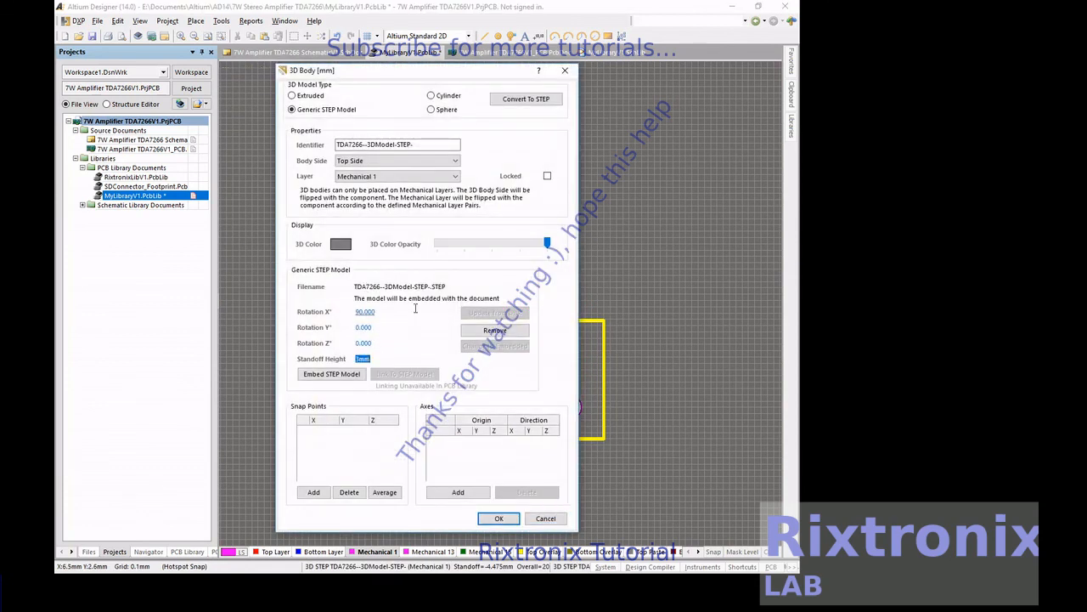
{"action": "key", "text": "Left"}
{"action": "key", "text": "Left"}
{"action": "type", "text": ".5"}
{"action": "left_click", "coordinate": [497, 519]}
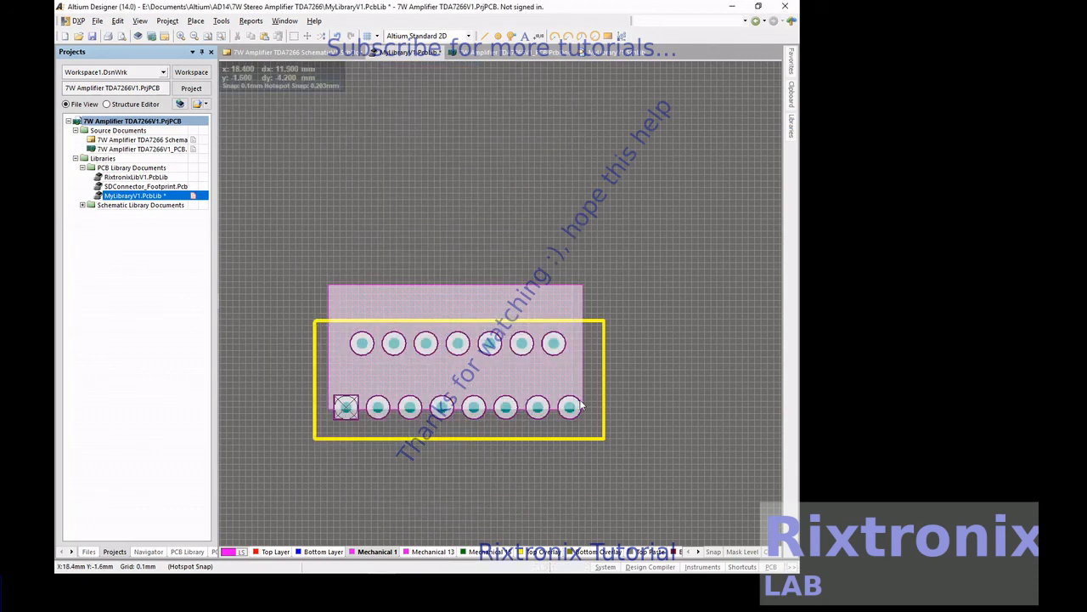
{"action": "left_click", "coordinate": [92, 36]}
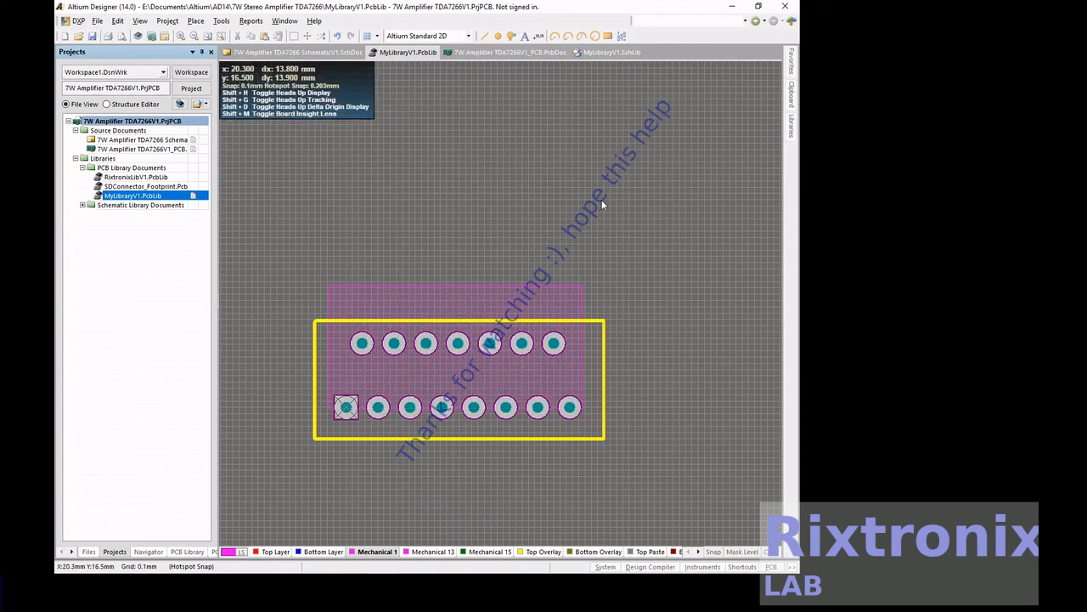
{"action": "key", "text": "3"}
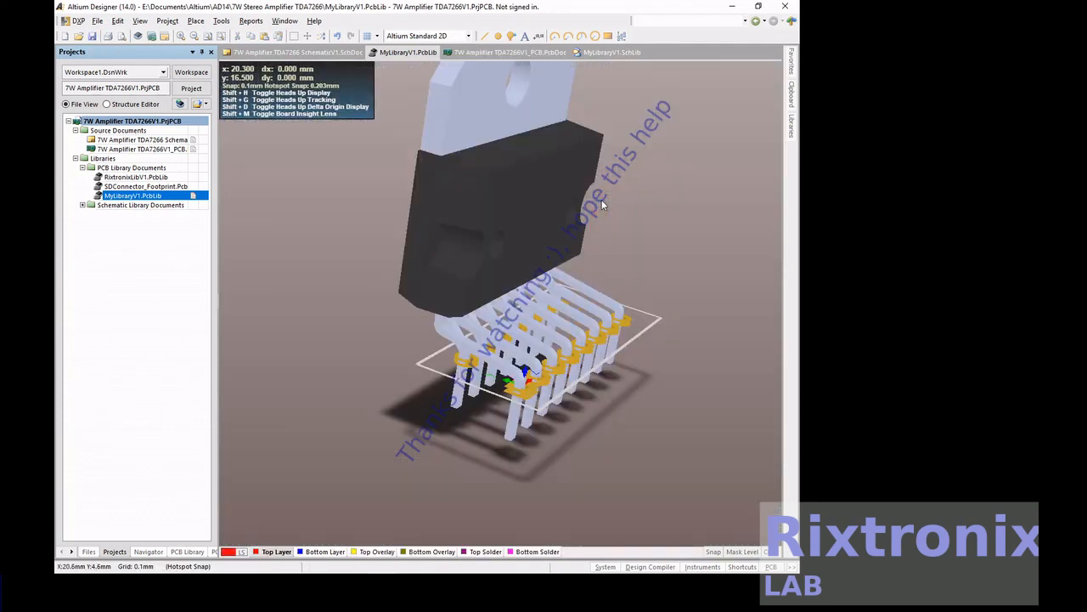